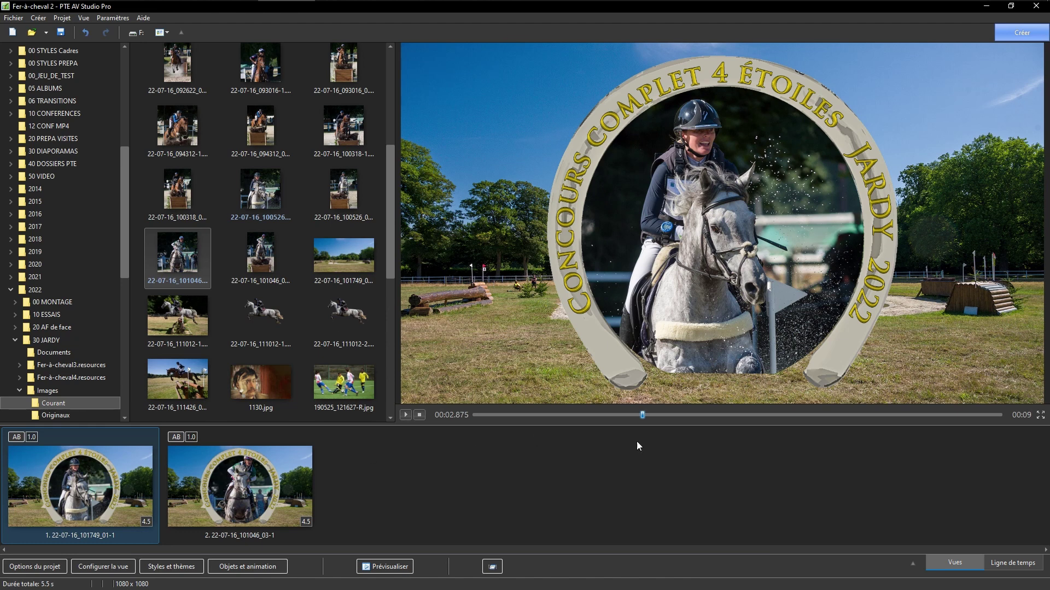
# Delete both existing slides from the slide list
pyautogui.moveTo(643, 416); pyautogui.dragTo(639, 392)
pyautogui.click(239, 493)
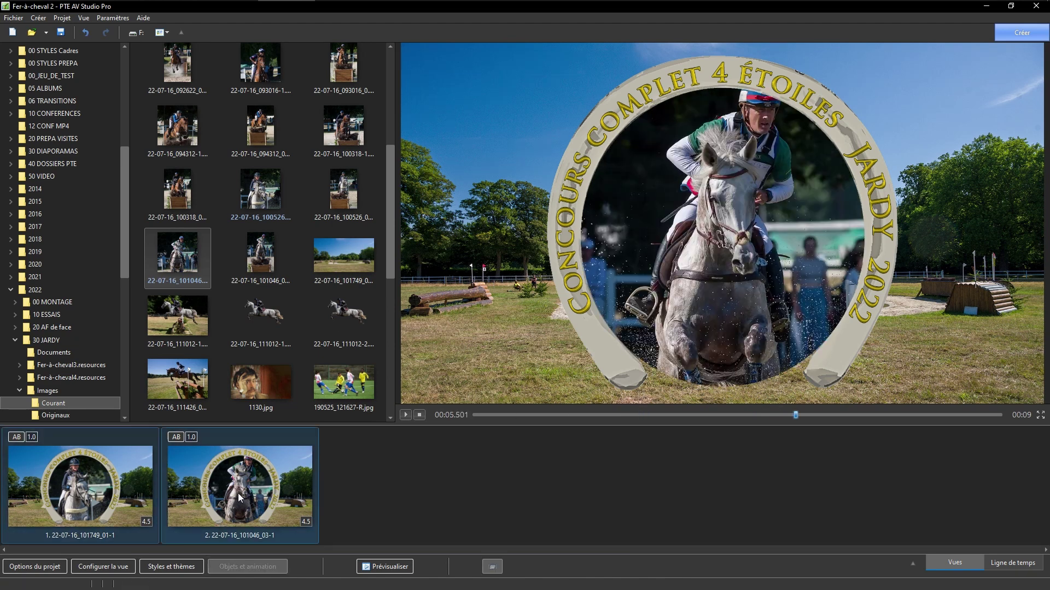
pyautogui.hotkey('ctrl', 'a')
pyautogui.press('Delete')
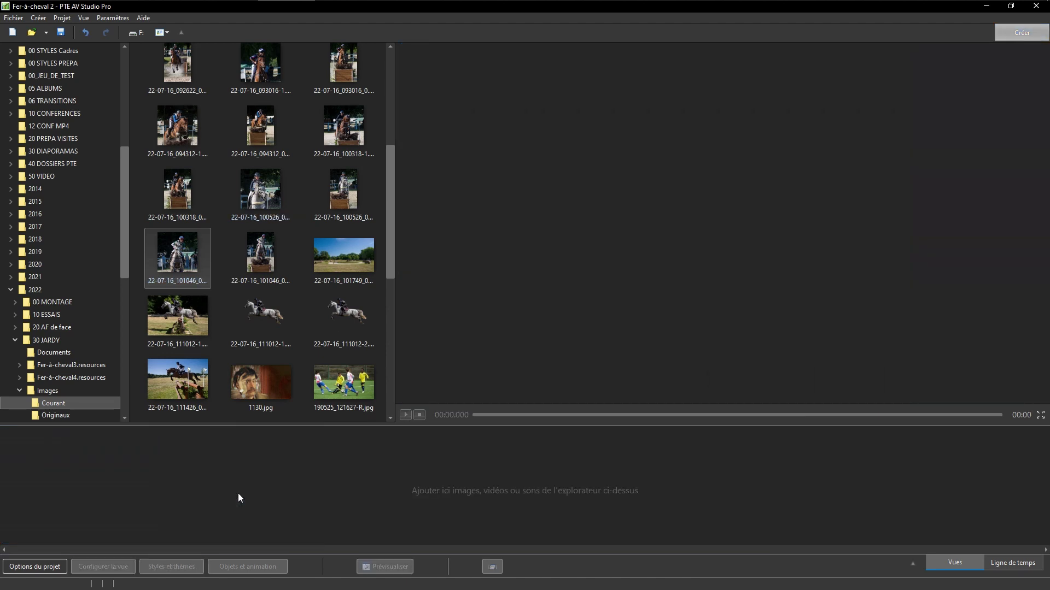
# Add the pond landscape image 22-07-16_101749_01-1 as the first slide and set its duration to 4.5 s
pyautogui.click(339, 254)
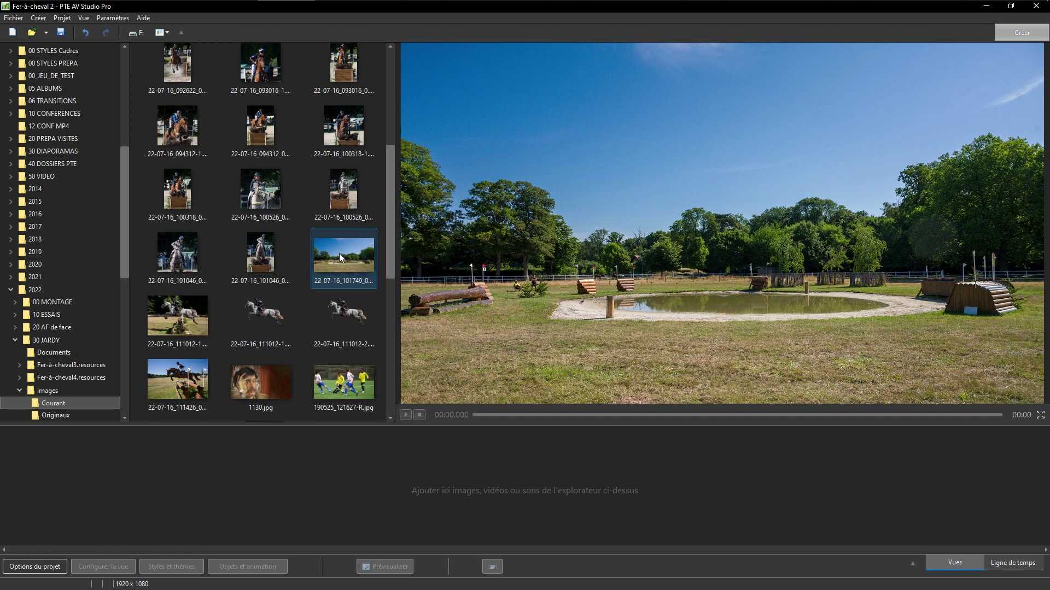
pyautogui.moveTo(339, 254); pyautogui.dragTo(169, 495)
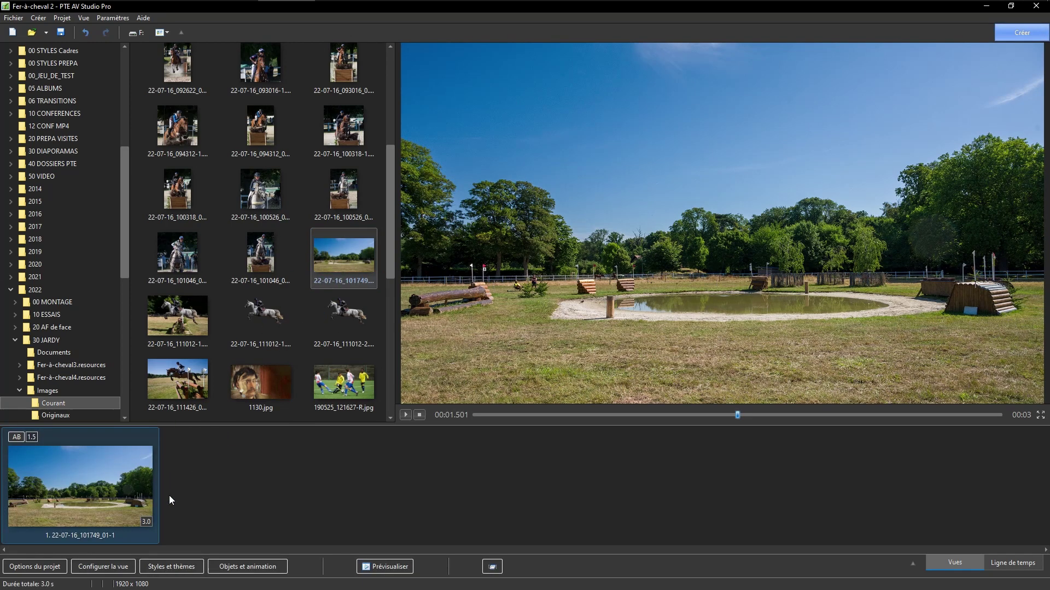
pyautogui.click(151, 526)
pyautogui.write('4.5')
# Give the slide the custom transition Demi-Volet Découvrant with its direction set to left
pyautogui.click(18, 442)
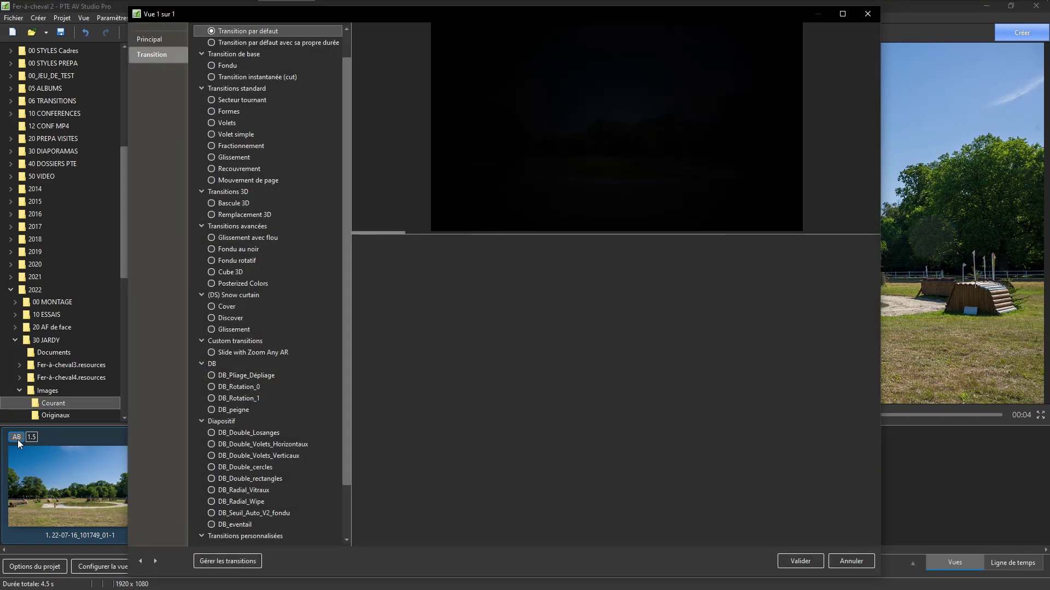
pyautogui.scroll(-2, 281, 435)
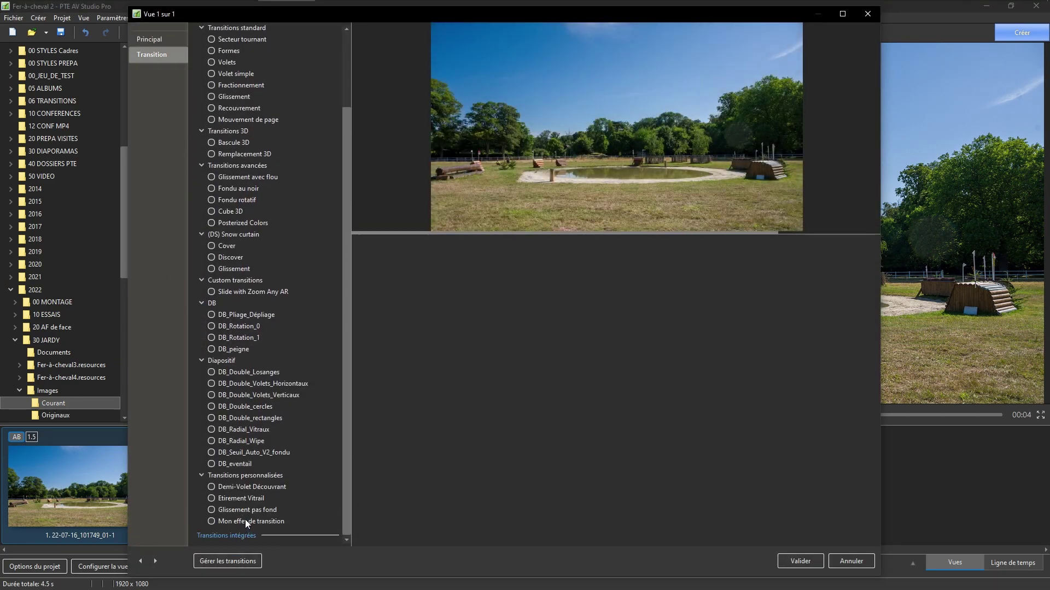
pyautogui.click(244, 521)
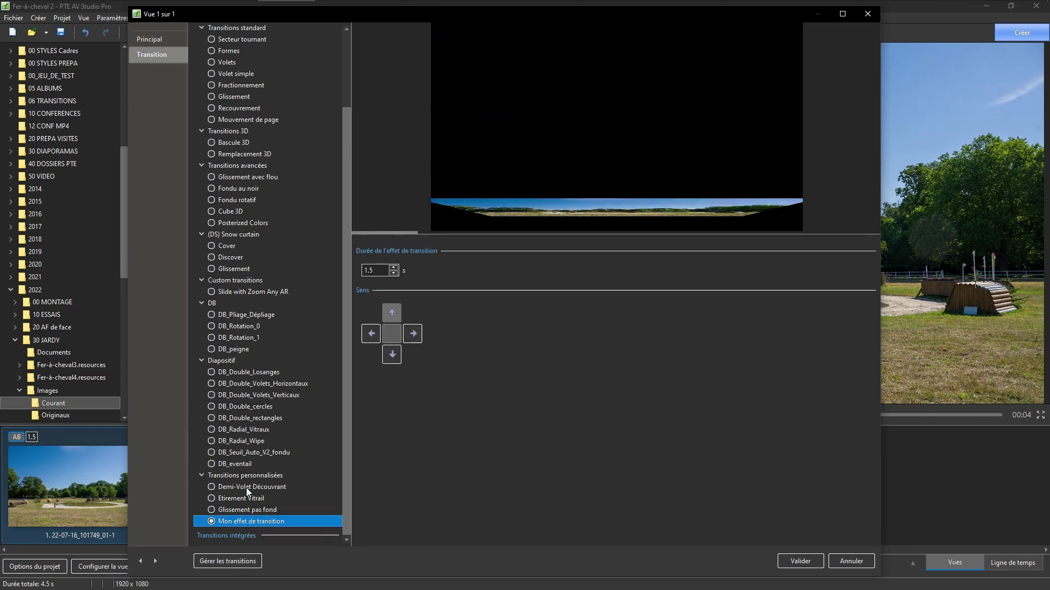
pyautogui.click(244, 487)
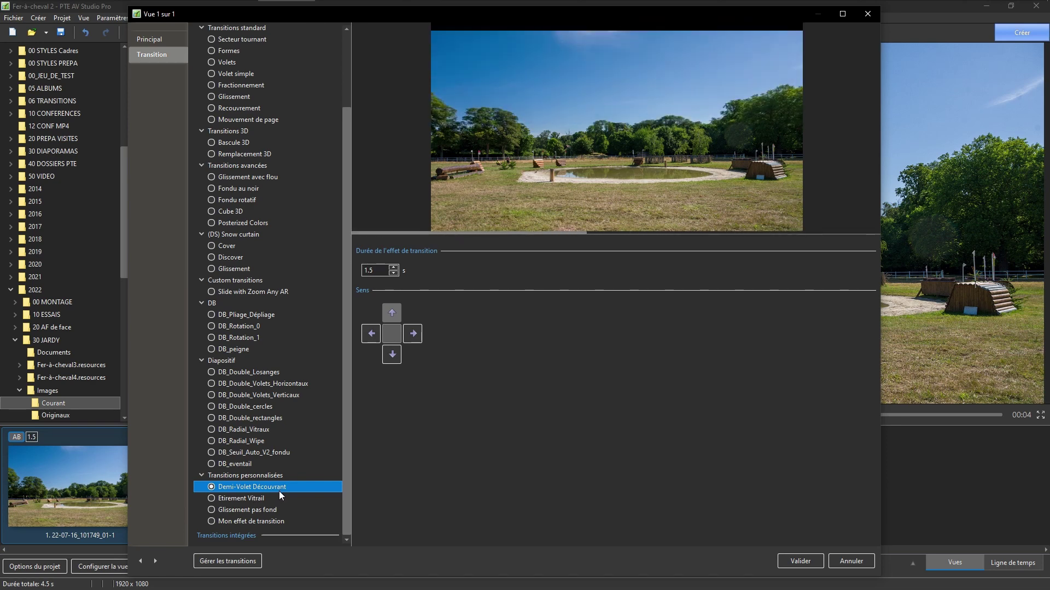
pyautogui.click(372, 333)
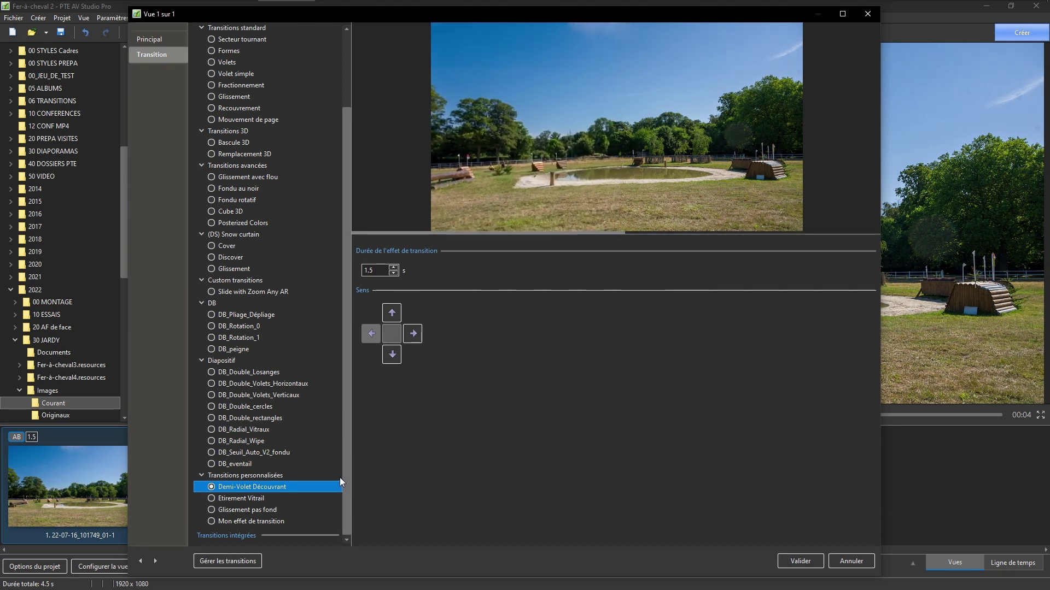
pyautogui.click(799, 562)
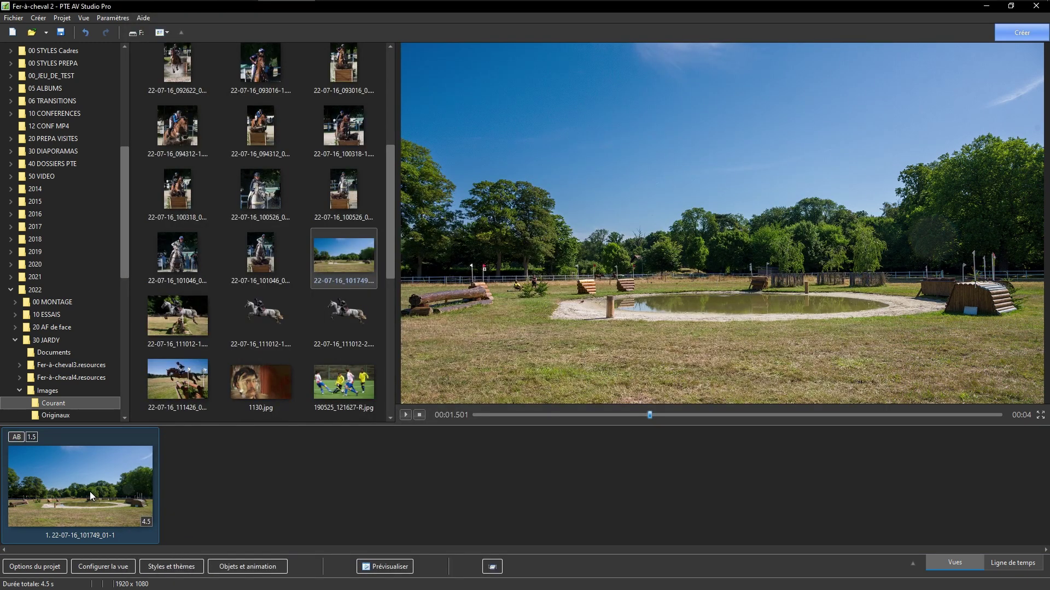
# In the slide's object editor, turn off Objet principal for the landscape image and add a background-objects separator above it
pyautogui.doubleClick(89, 491)
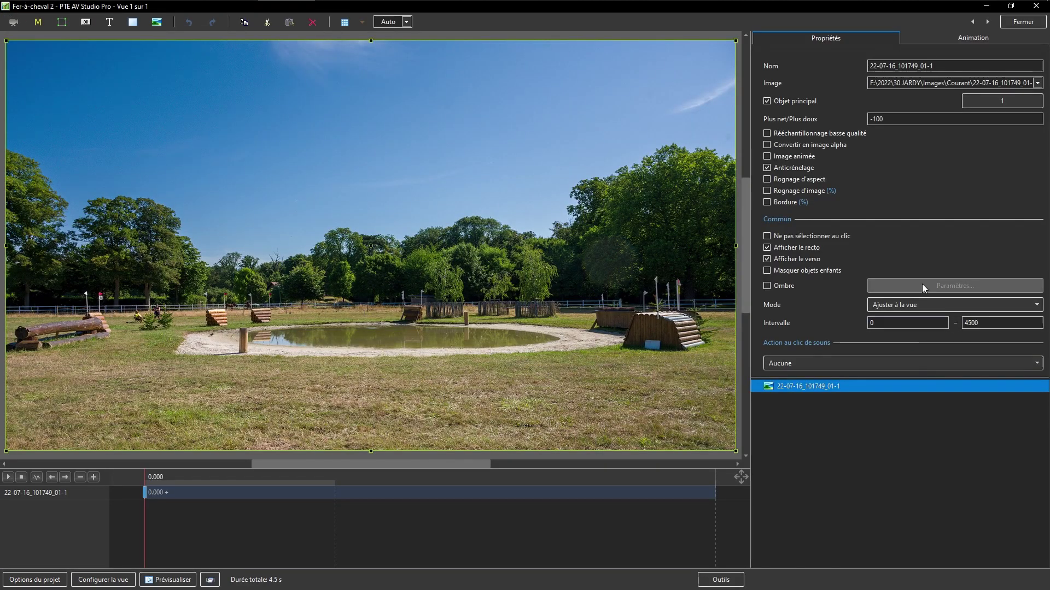
pyautogui.click(766, 103)
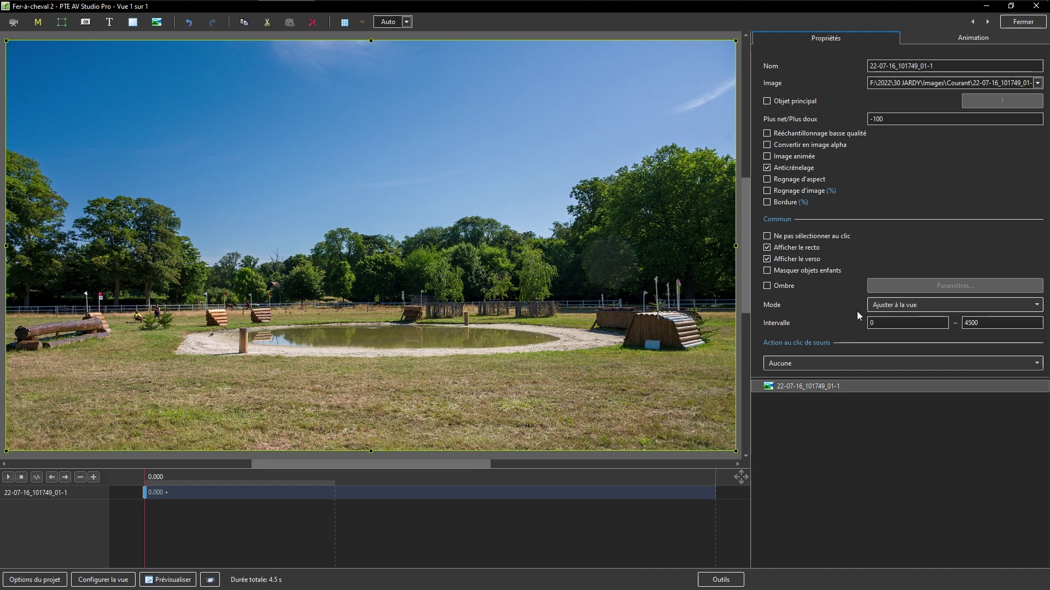
pyautogui.click(796, 467)
pyautogui.rightClick(797, 469)
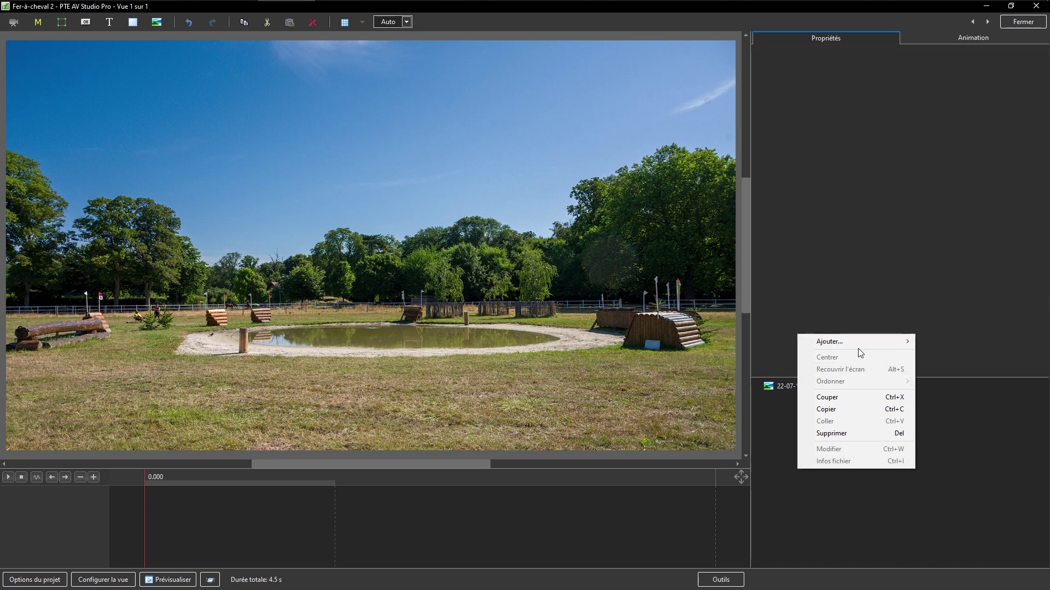
pyautogui.moveTo(859, 342)
pyautogui.click(693, 430)
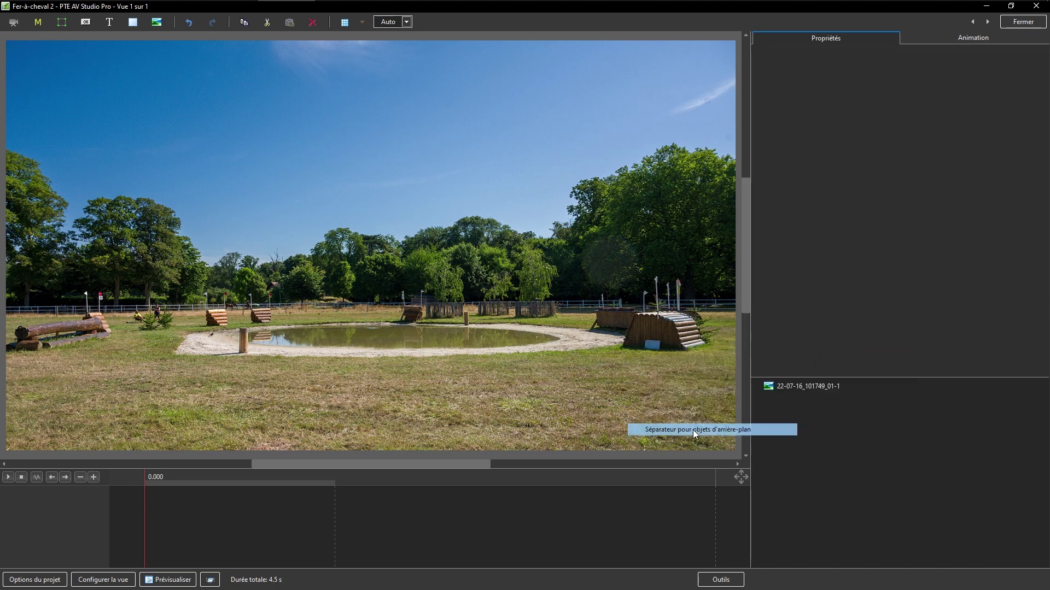
pyautogui.click(823, 399)
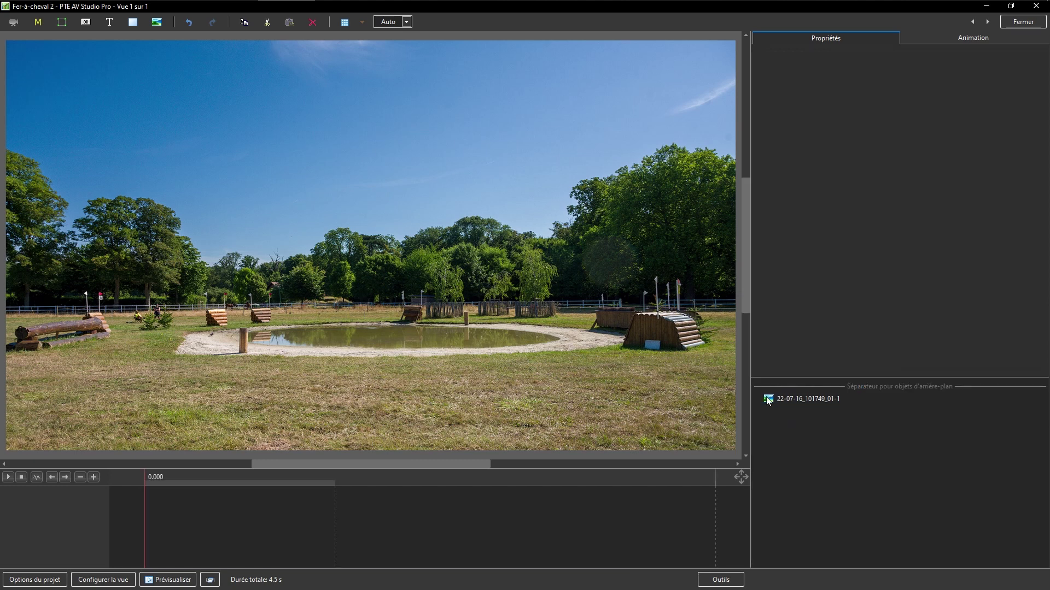
# Insert the image Fer-Titre.png from the Courant folder into the slide
pyautogui.click(157, 22)
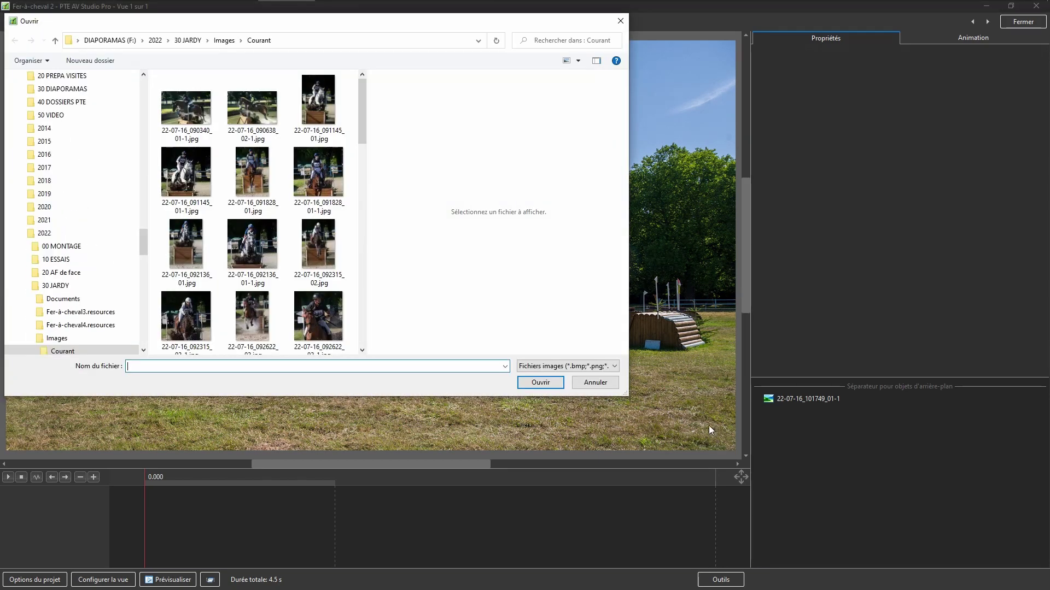
pyautogui.moveTo(361, 130); pyautogui.dragTo(366, 290)
pyautogui.click(255, 213)
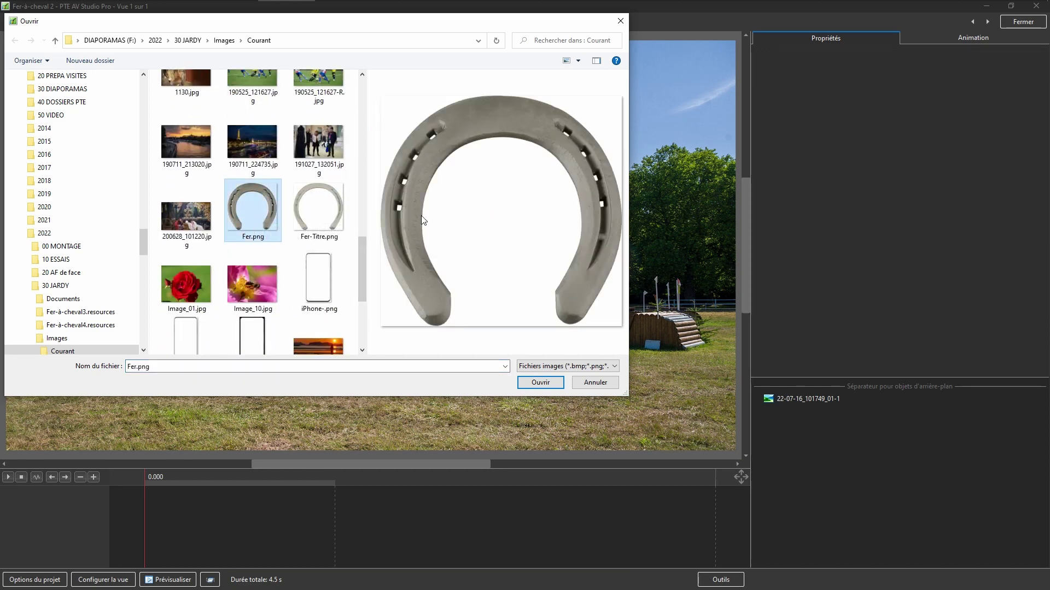
pyautogui.click(317, 211)
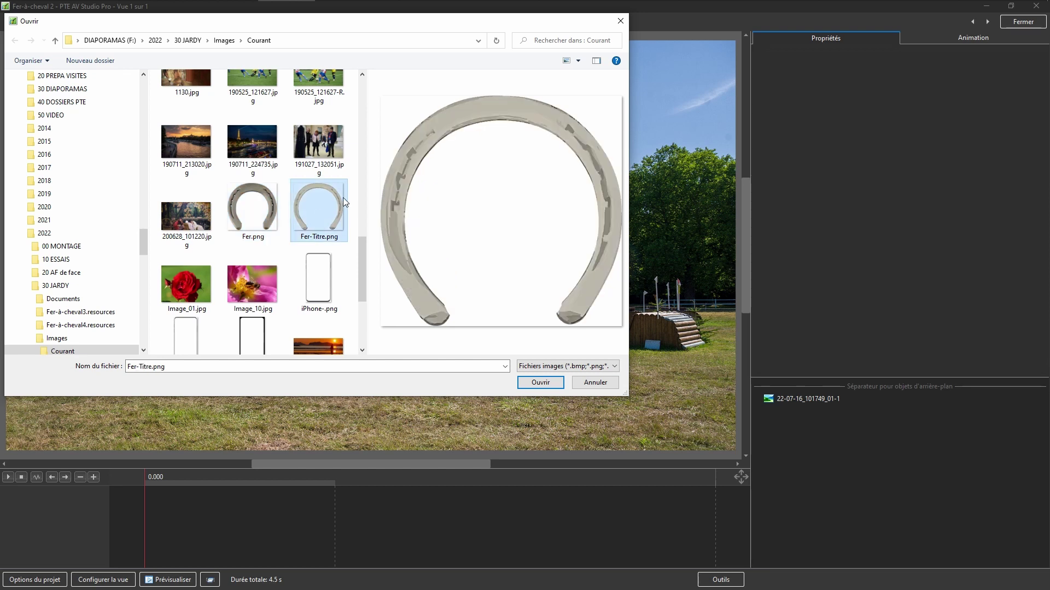
pyautogui.click(542, 382)
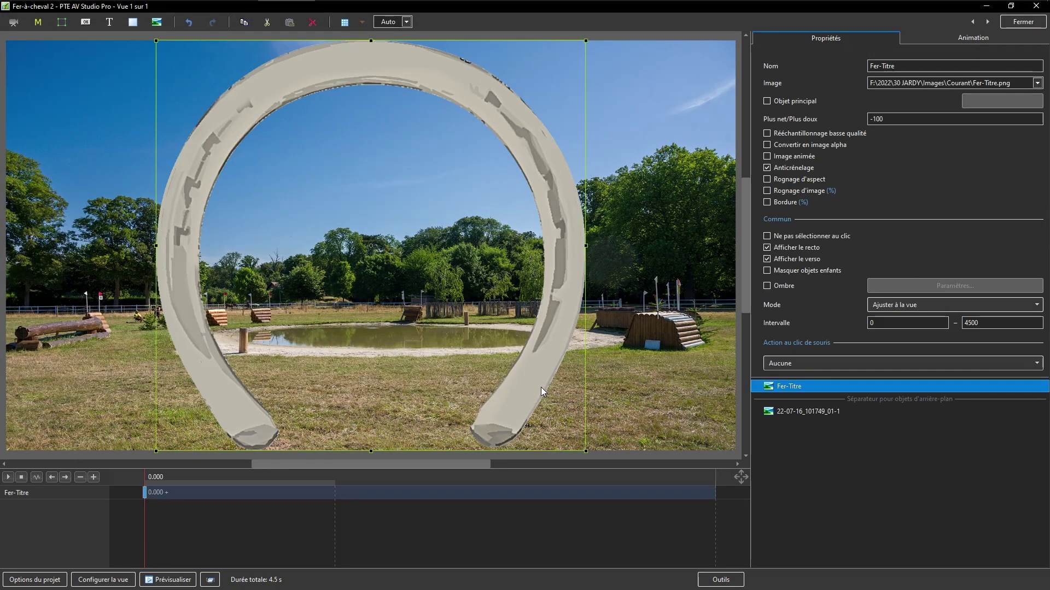
# Set the Fer-Titre horseshoe's zoom to 100 and move it below the background-objects separator
pyautogui.click(981, 47)
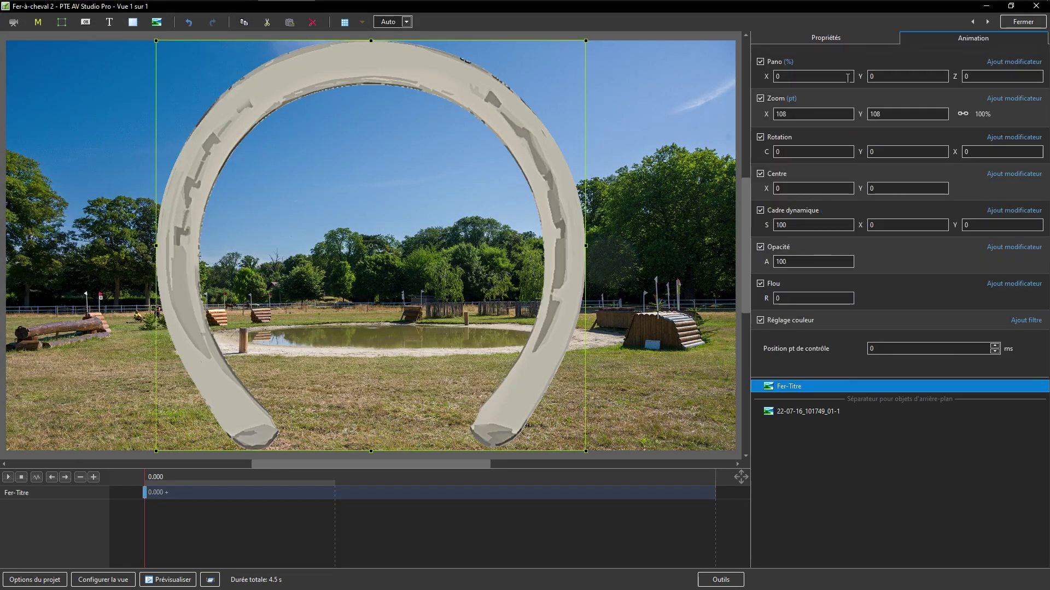
pyautogui.click(766, 114)
pyautogui.click(782, 137)
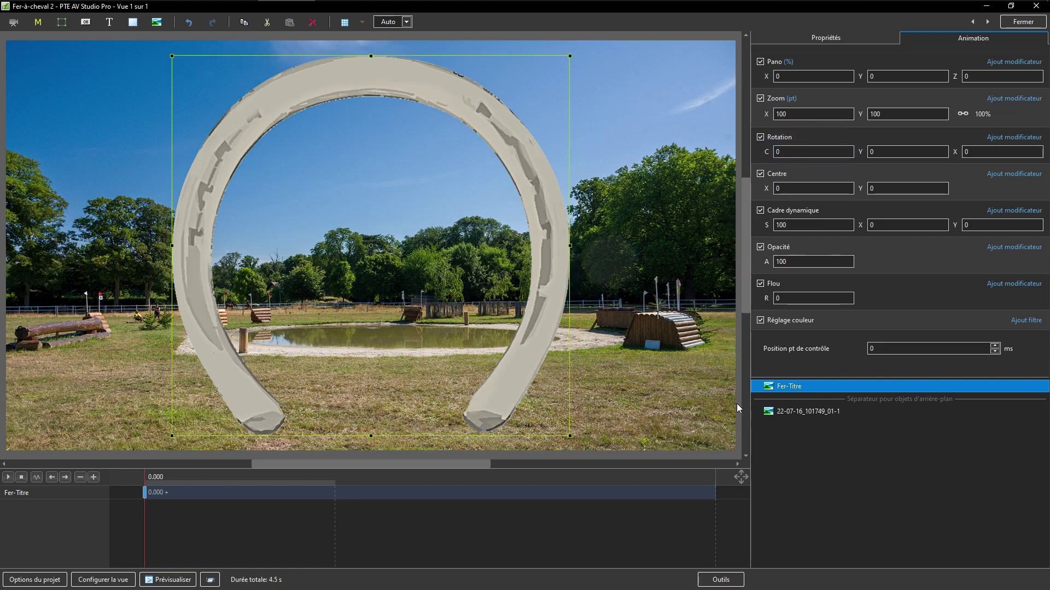
pyautogui.hotkey('shift', 'pagedown')
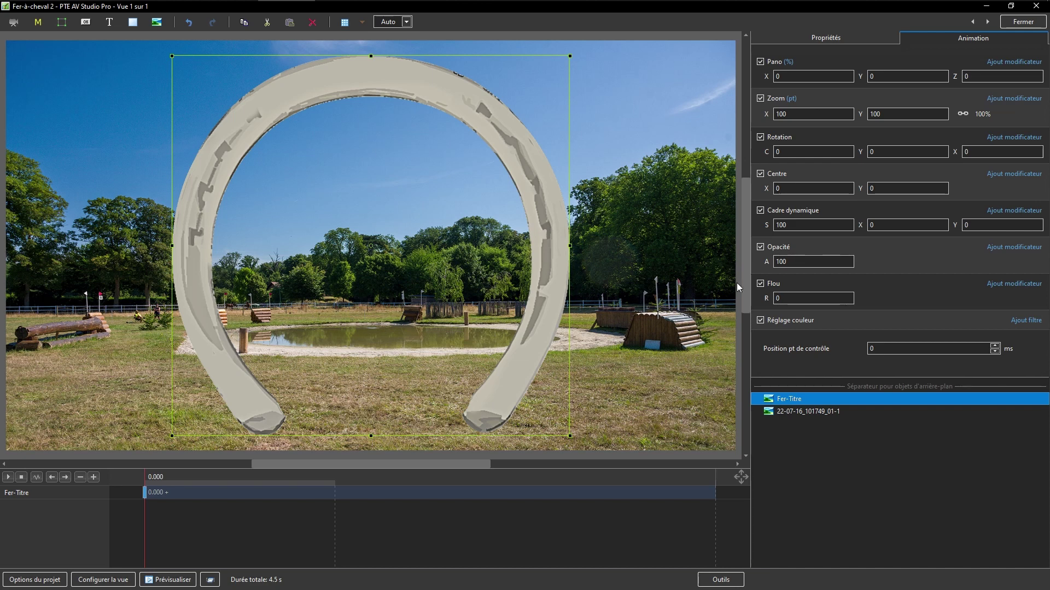
# Insert Titre.png as a child of the Fer-Titre horseshoe
pyautogui.click(157, 24)
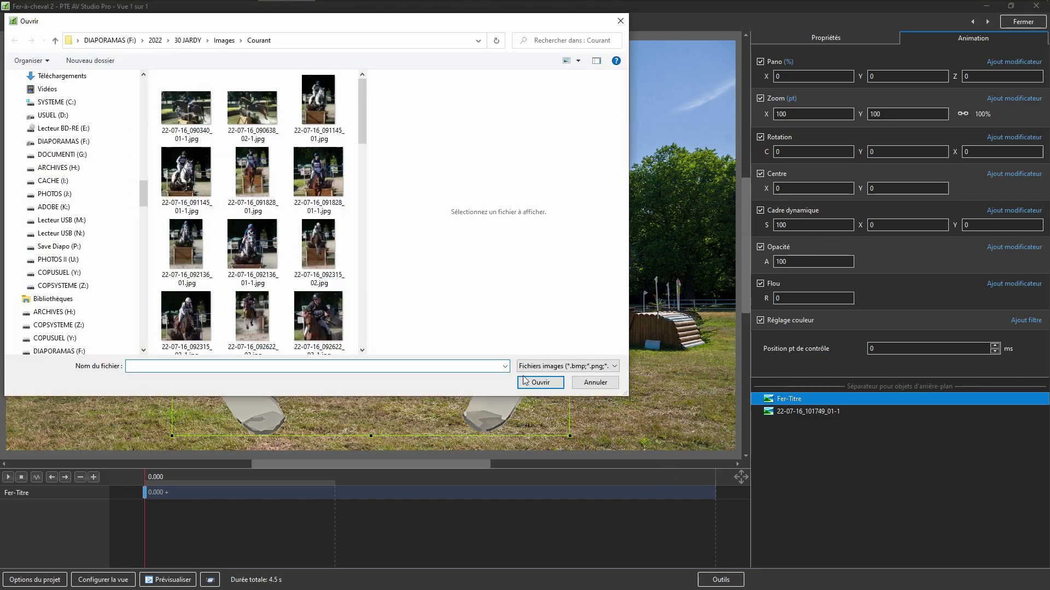
pyautogui.moveTo(363, 130); pyautogui.dragTo(375, 335)
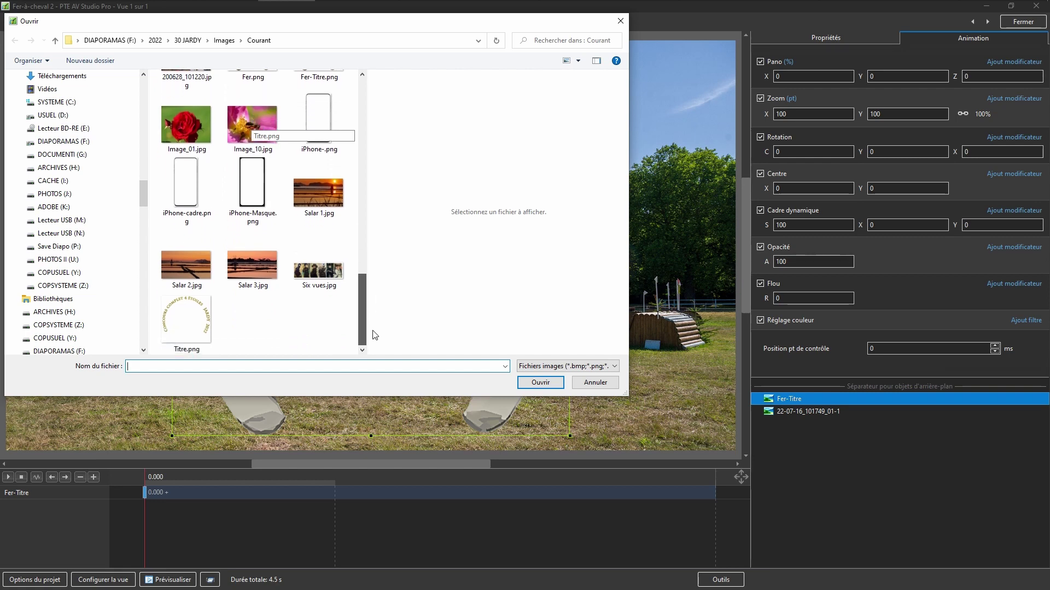
pyautogui.click(186, 321)
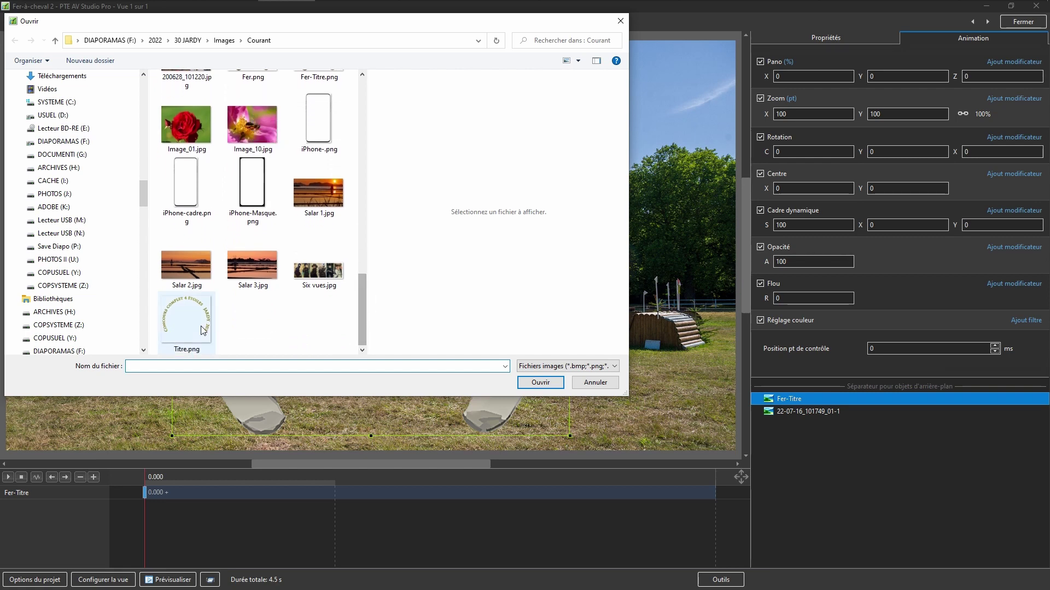
pyautogui.click(541, 383)
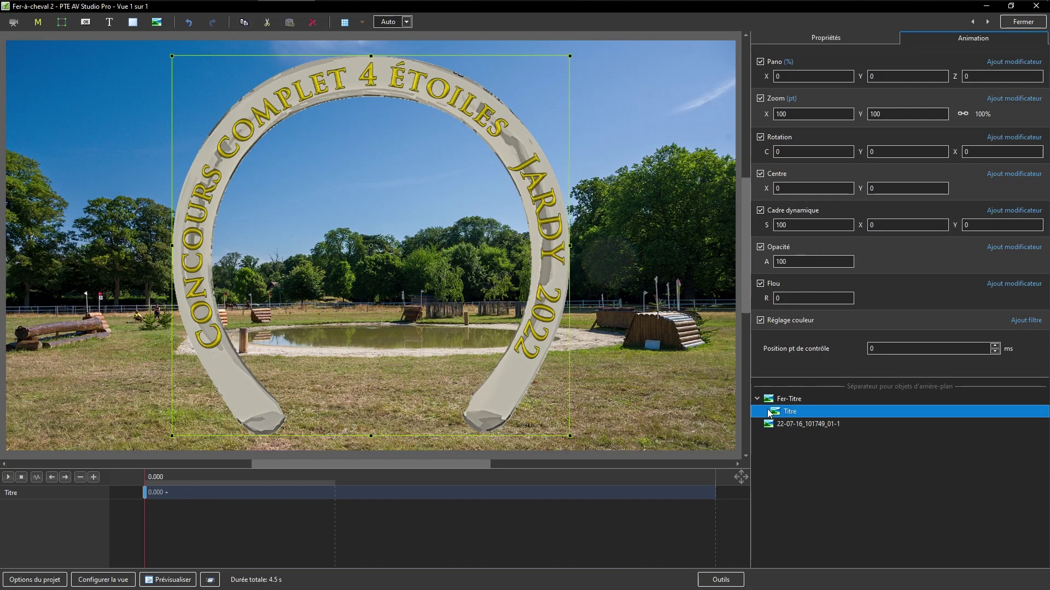
pyautogui.click(783, 401)
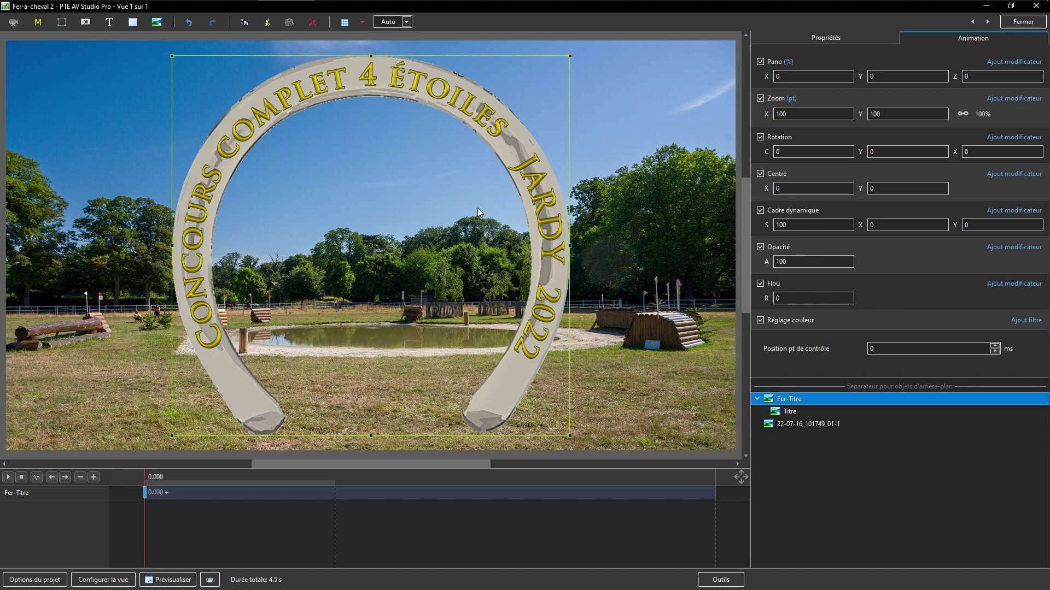
# Add a top-level predefined circle mask of 1024 × 1024 pixels with a blur width of 0%
pyautogui.click(797, 495)
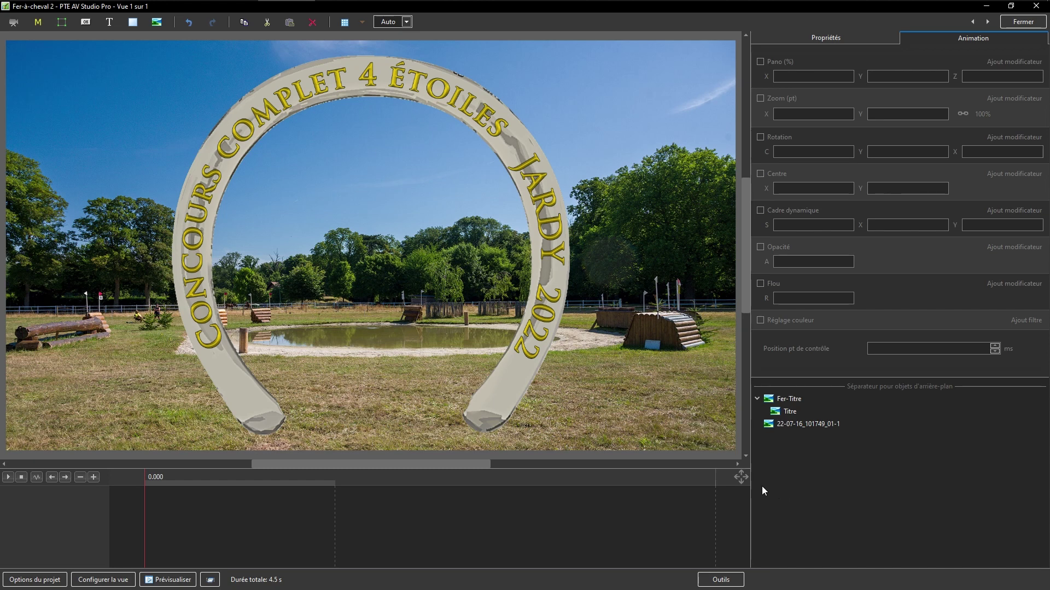
pyautogui.click(37, 22)
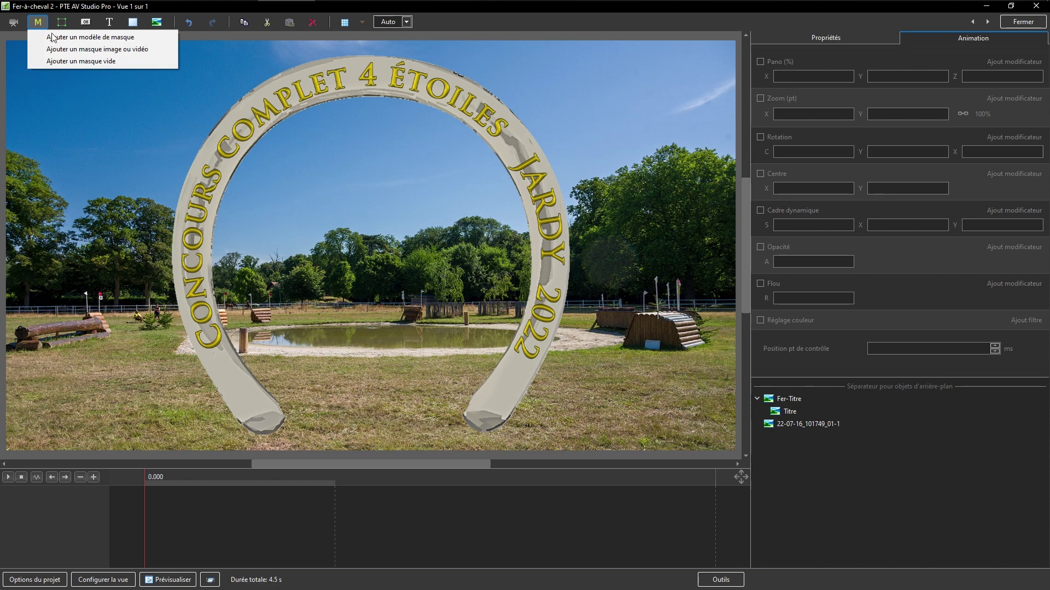
pyautogui.click(73, 38)
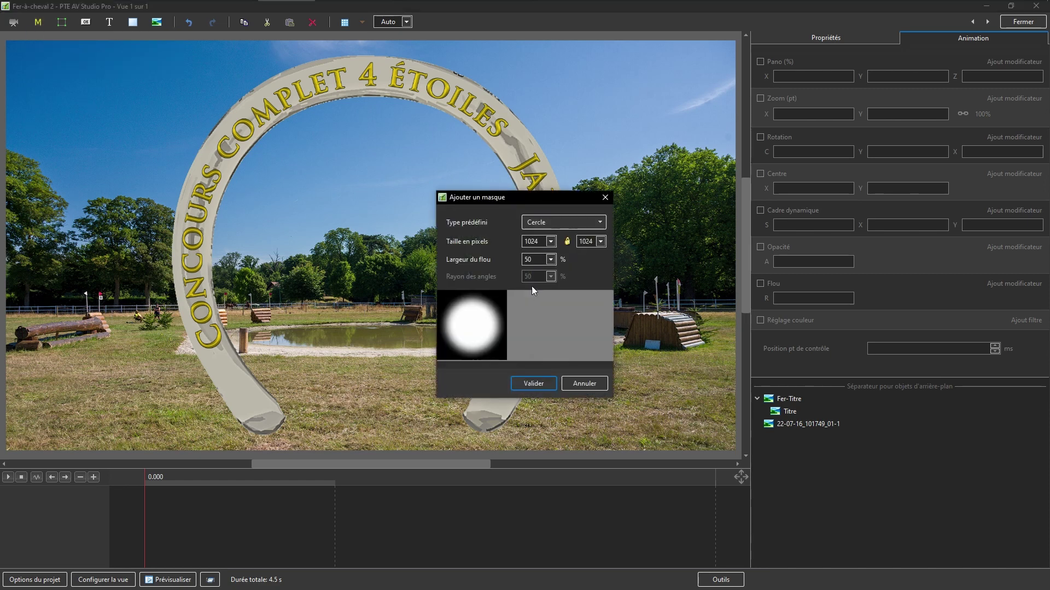
pyautogui.click(551, 261)
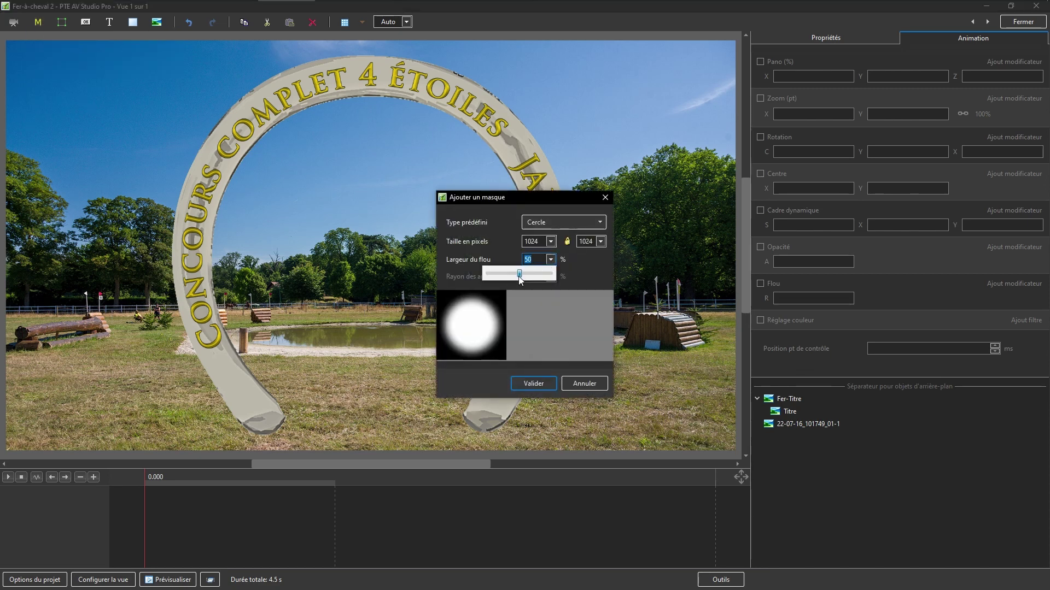
pyautogui.moveTo(519, 275); pyautogui.dragTo(428, 272)
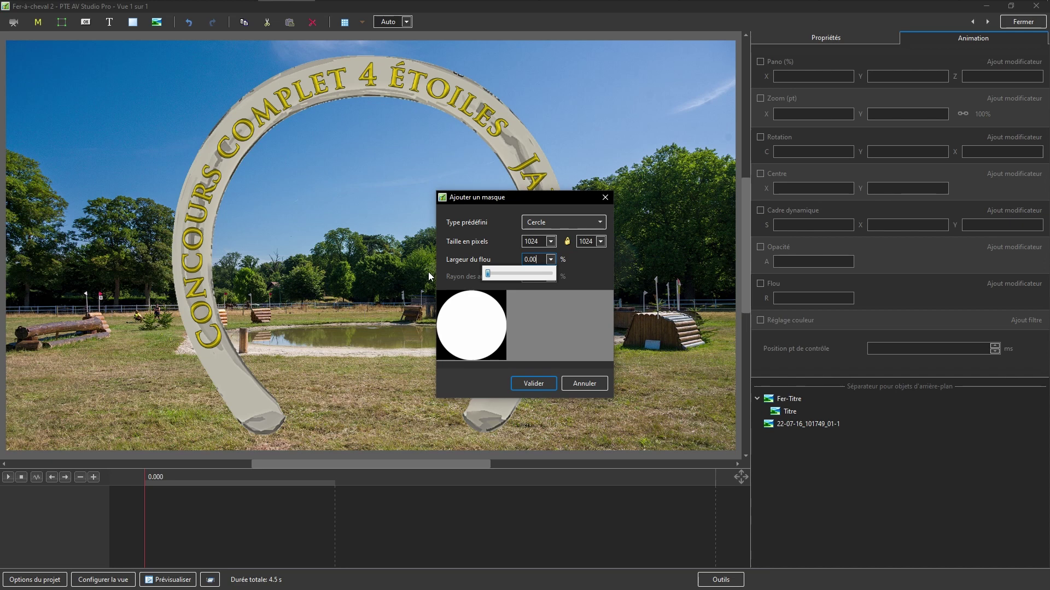
pyautogui.click(533, 383)
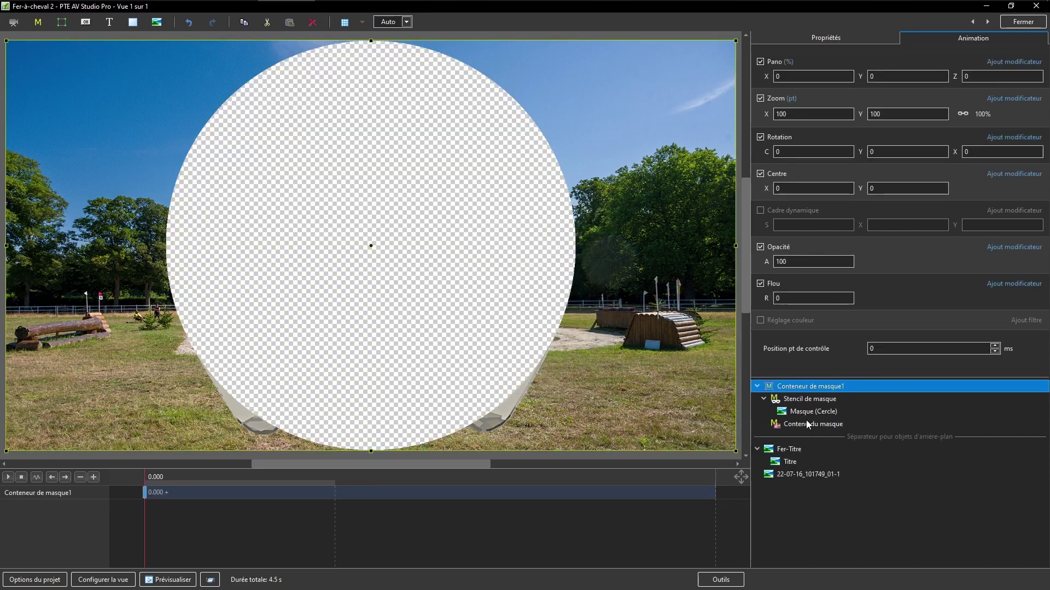
# Shrink the circle mask to a zoom of about 80.6 and set its vertical pan to 8%
pyautogui.click(794, 414)
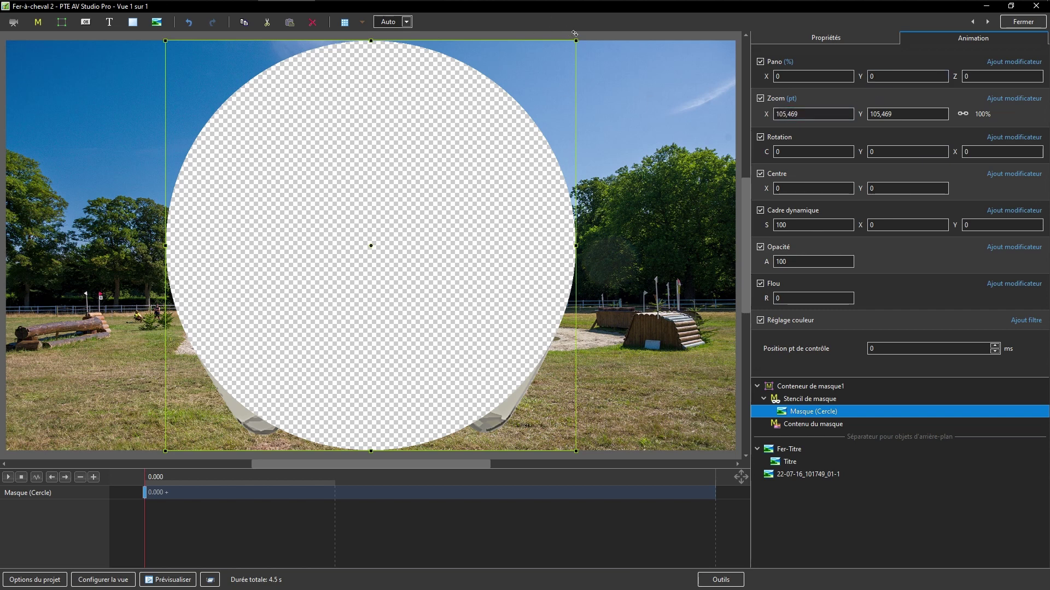
pyautogui.moveTo(576, 40); pyautogui.dragTo(529, 94)
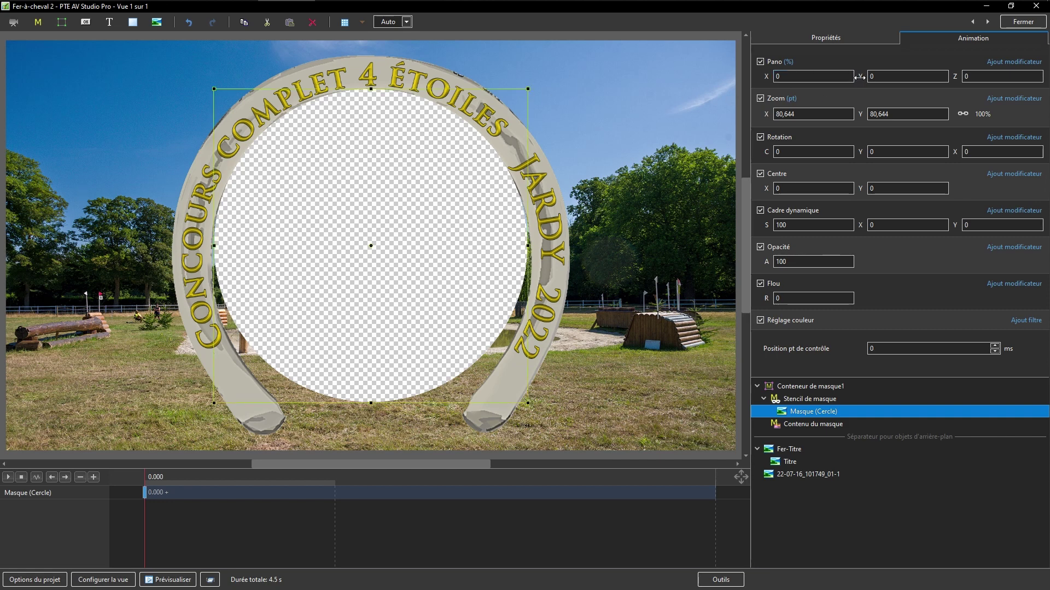
pyautogui.moveTo(858, 77); pyautogui.dragTo(864, 78)
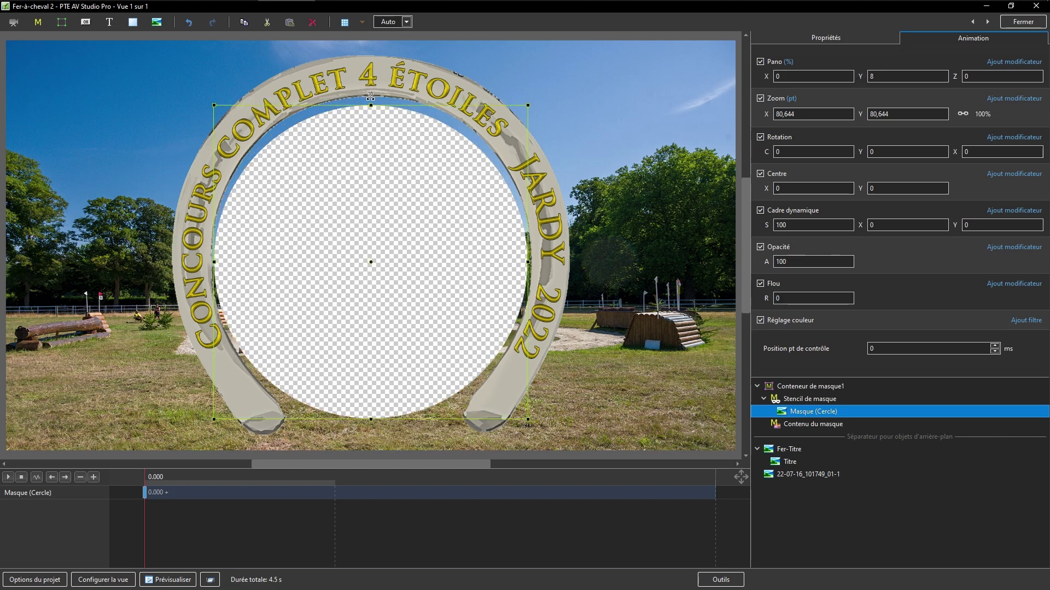
# Stretch the circle mask's edges toward the horseshoe's inner rim, reaching a zoom of about 82.2 × 86
pyautogui.moveTo(376, 105); pyautogui.dragTo(377, 97)
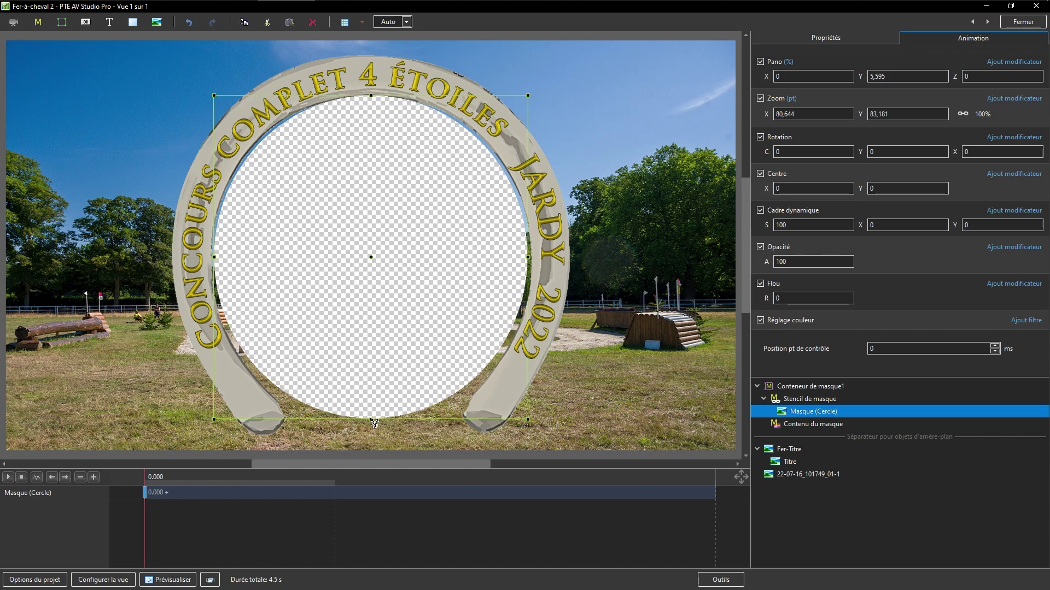
pyautogui.moveTo(372, 418); pyautogui.dragTo(374, 430)
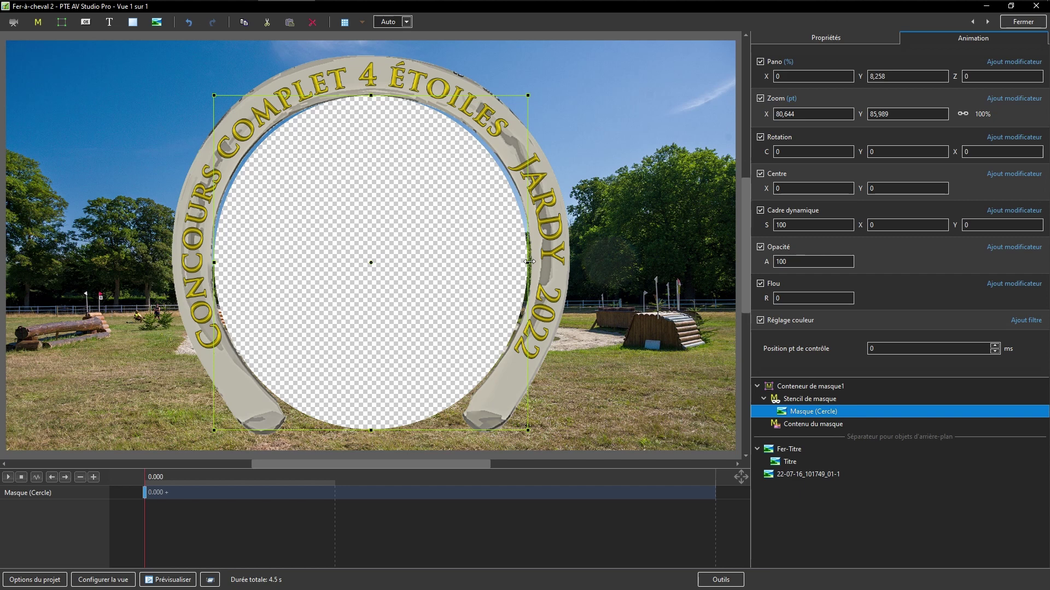
pyautogui.moveTo(529, 262); pyautogui.dragTo(533, 261)
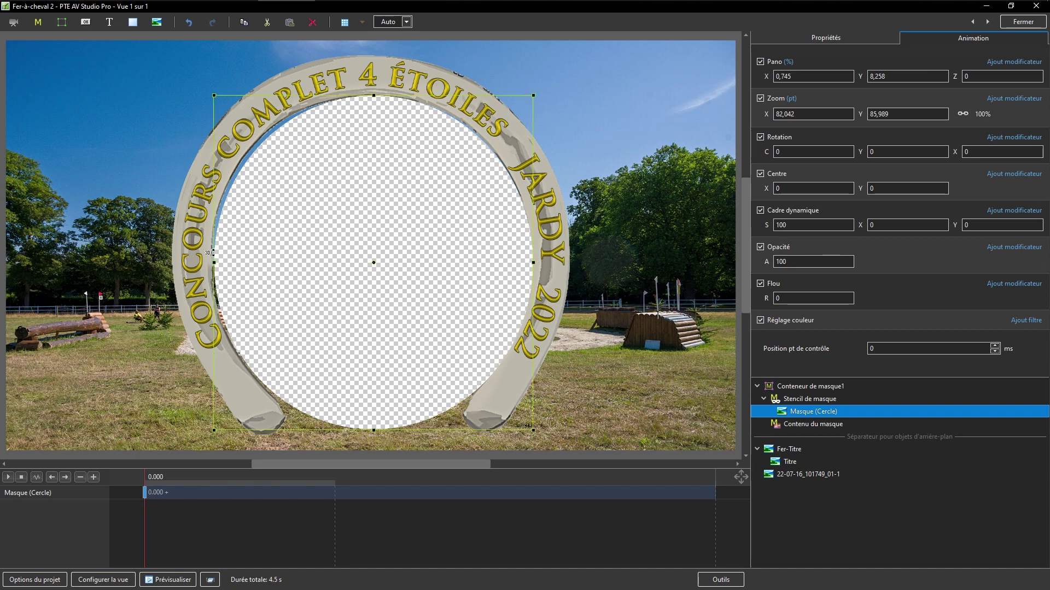
pyautogui.moveTo(217, 261); pyautogui.dragTo(212, 262)
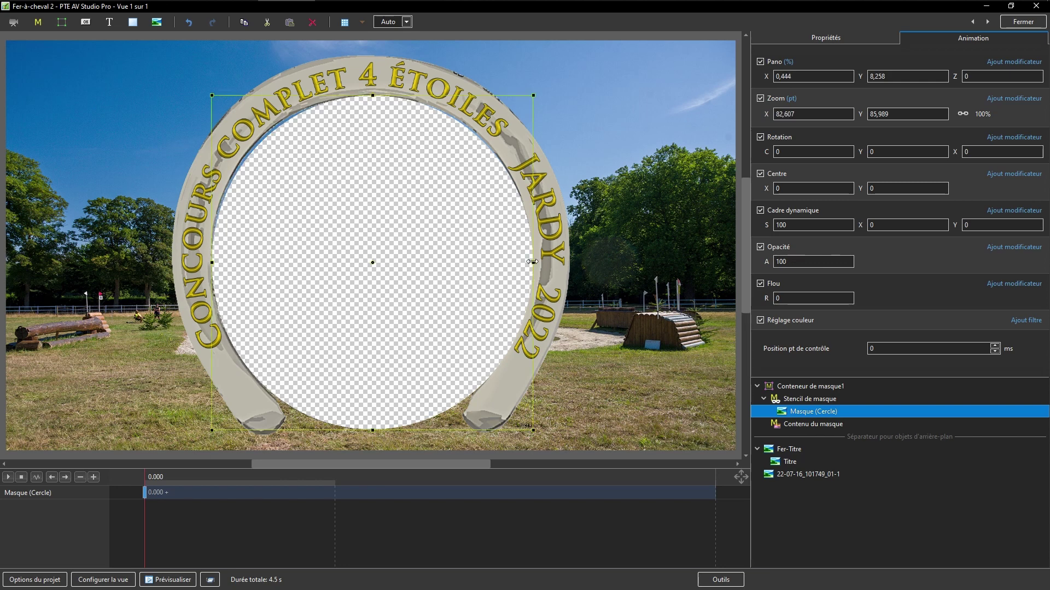
pyautogui.moveTo(532, 262); pyautogui.dragTo(530, 261)
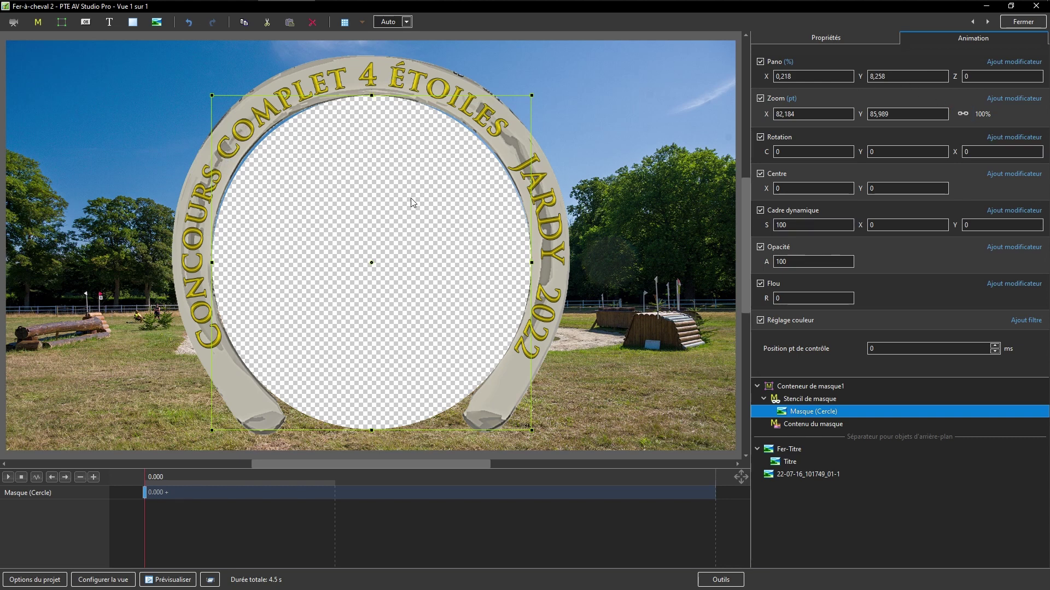
# Fine-tune the circle mask's upper and side edges against the horseshoe, to a zoom of about 82.6 × 87.4
pyautogui.moveTo(409, 195); pyautogui.dragTo(407, 188)
pyautogui.moveTo(372, 83); pyautogui.dragTo(373, 93)
pyautogui.moveTo(370, 426); pyautogui.dragTo(370, 431)
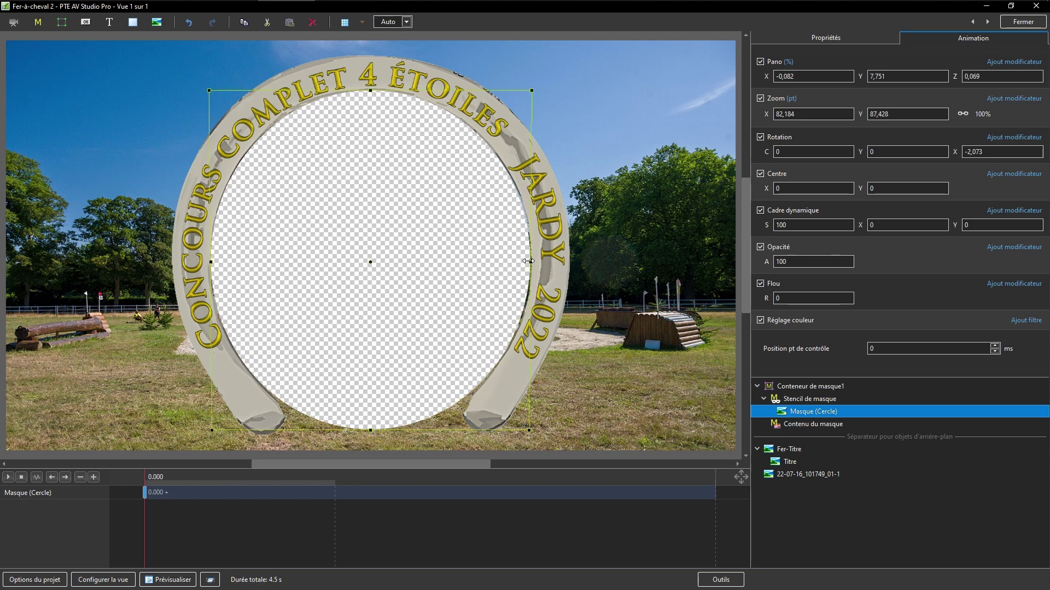
pyautogui.moveTo(528, 262); pyautogui.dragTo(530, 262)
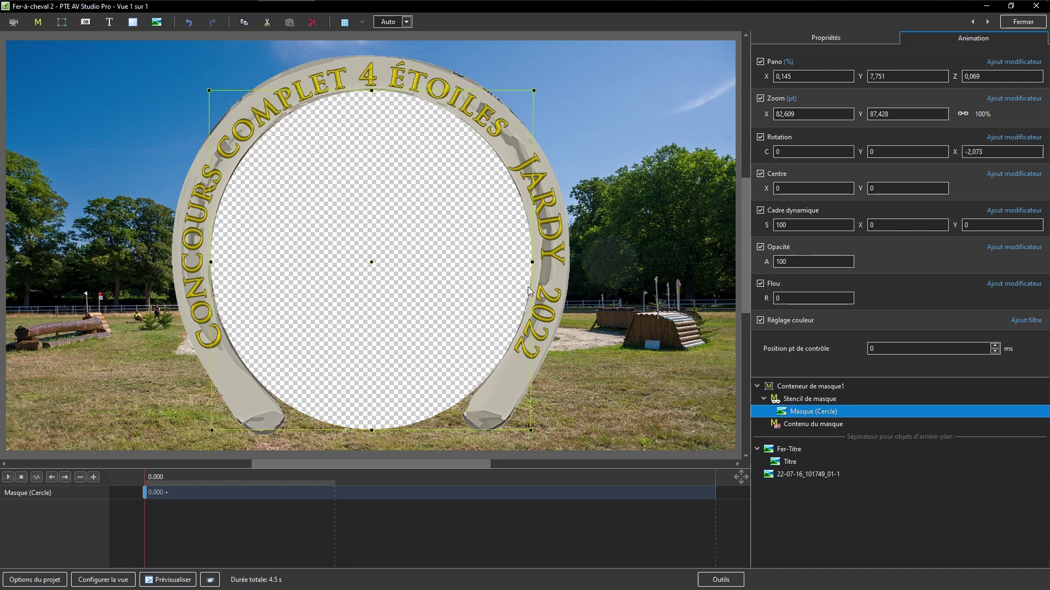
# Insert the image 22-07-16_100526_04-1.jpg from the Courant folder into the mask content
pyautogui.click(800, 425)
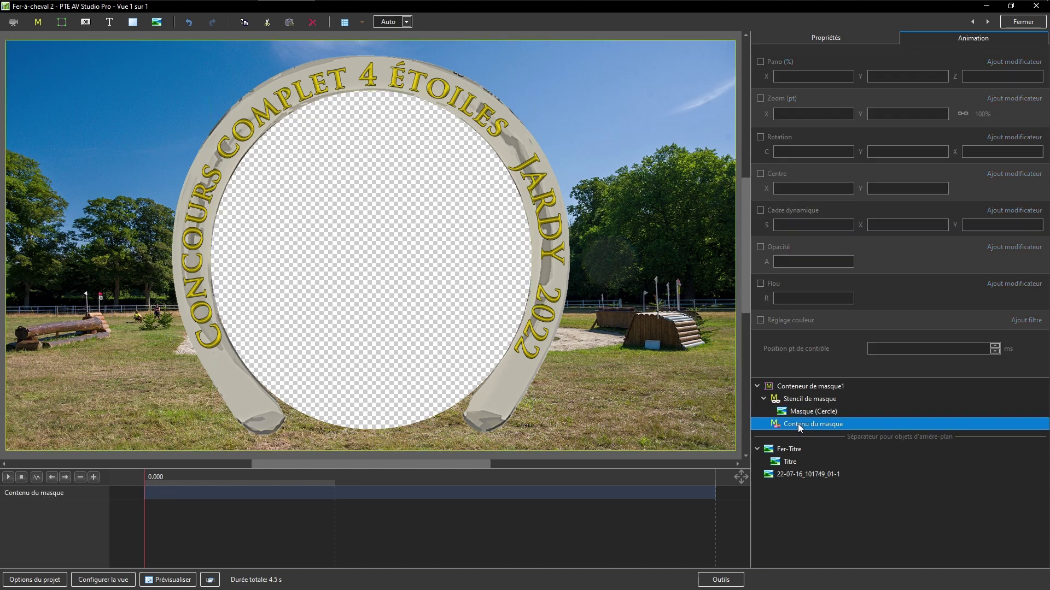
pyautogui.click(159, 22)
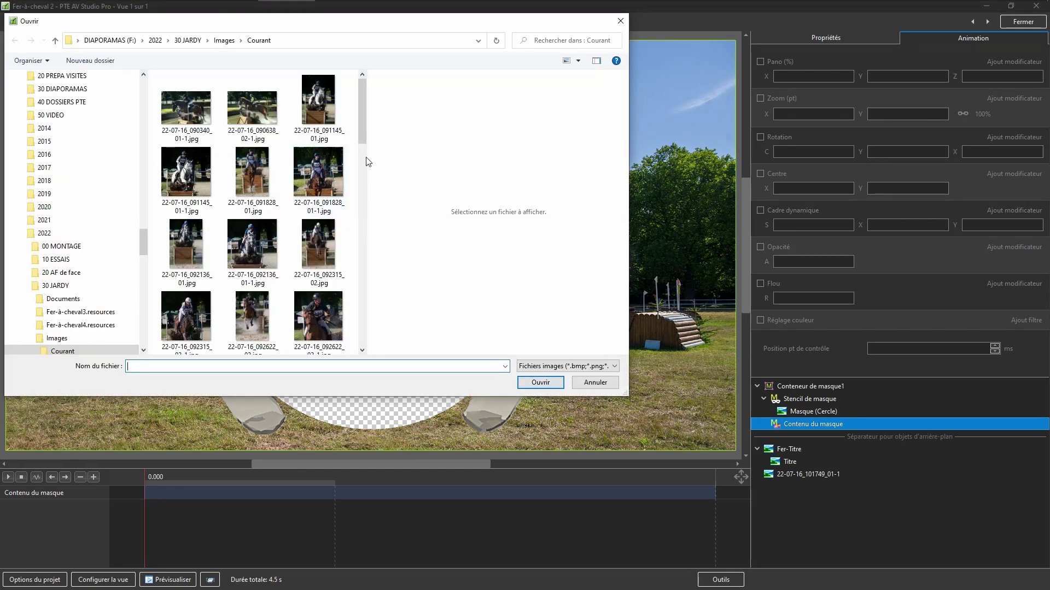
pyautogui.moveTo(362, 126); pyautogui.dragTo(363, 207)
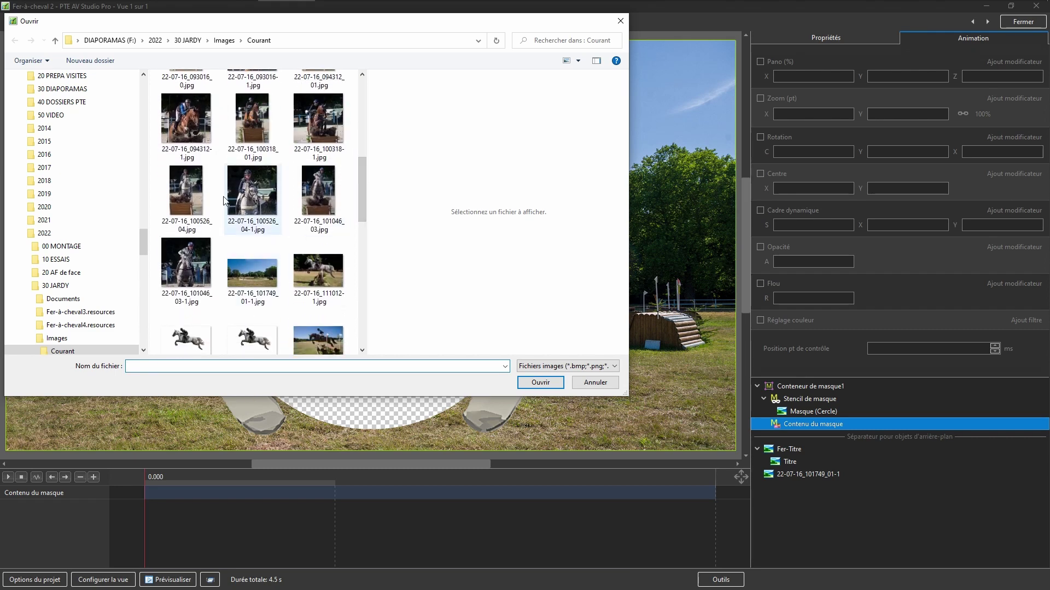
pyautogui.click(252, 191)
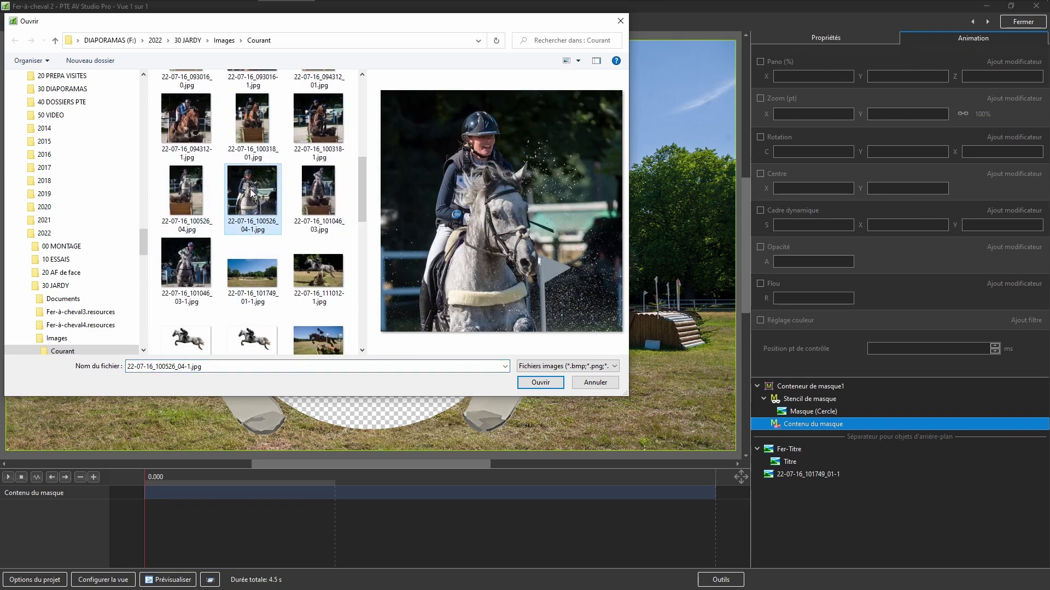
pyautogui.click(542, 384)
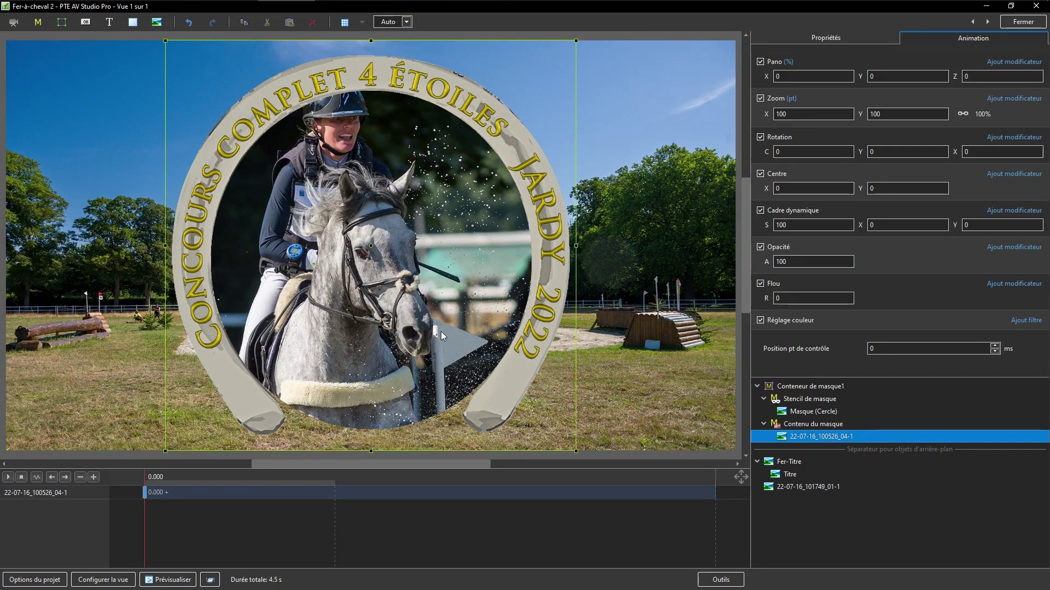
# Try shifting the rider photo inside the mask, and reset its horizontal and vertical pan to 0
pyautogui.moveTo(444, 297); pyautogui.dragTo(476, 342)
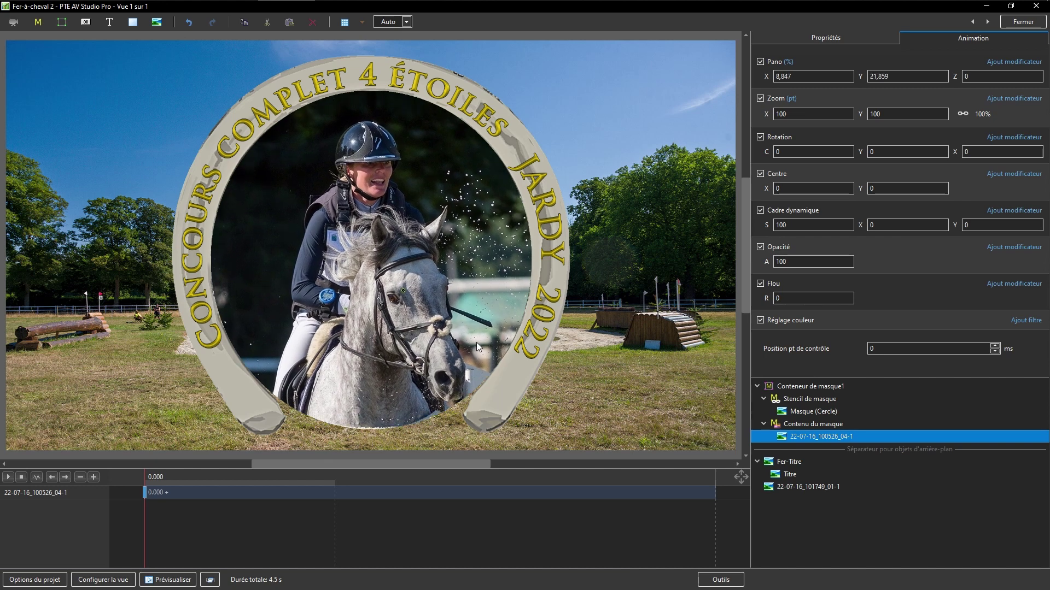
pyautogui.doubleClick(768, 76)
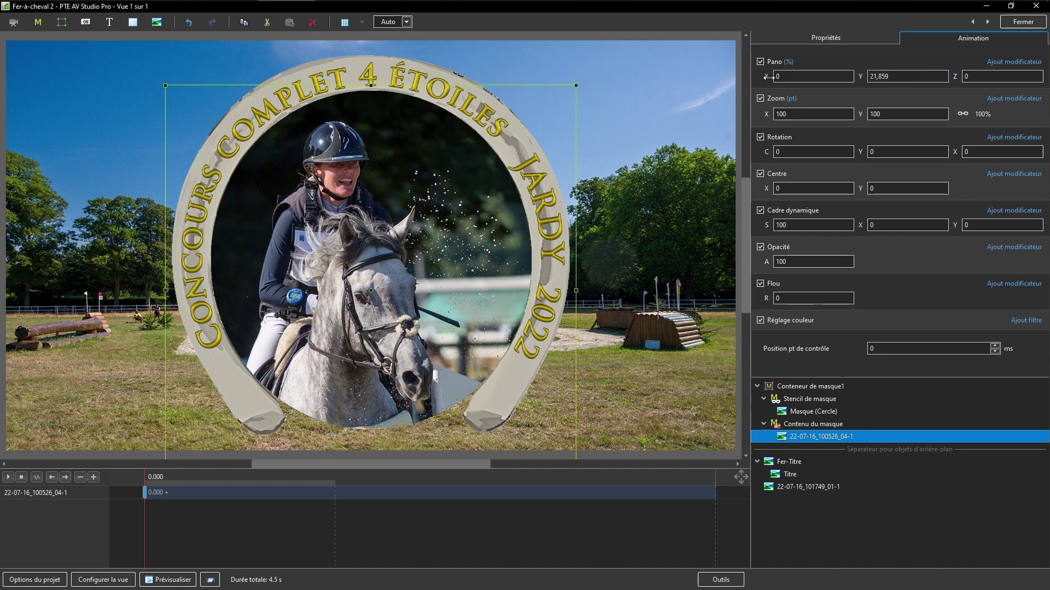
pyautogui.moveTo(862, 75); pyautogui.dragTo(861, 76)
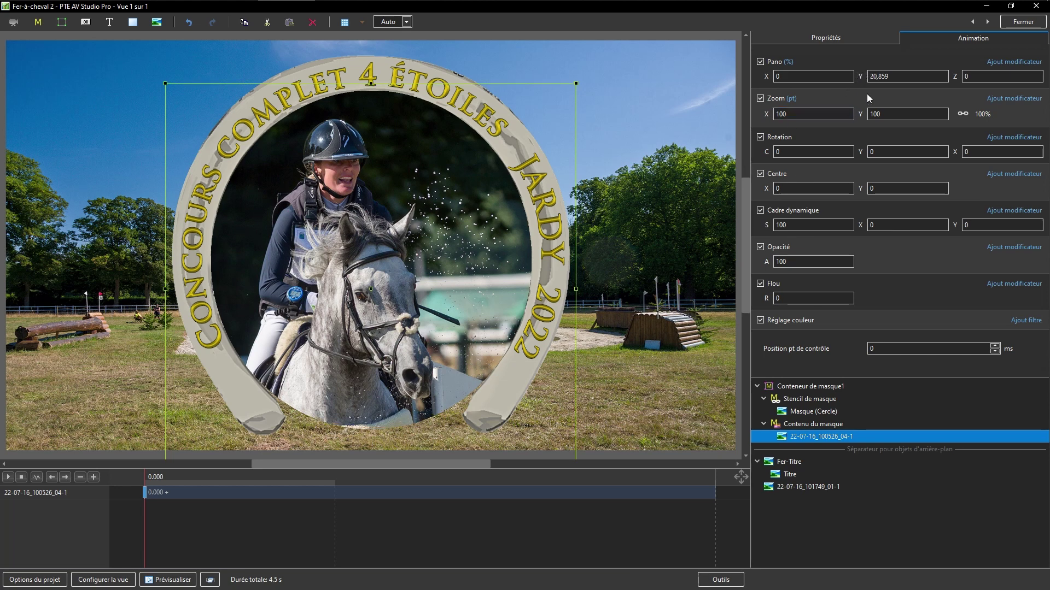
pyautogui.doubleClick(858, 77)
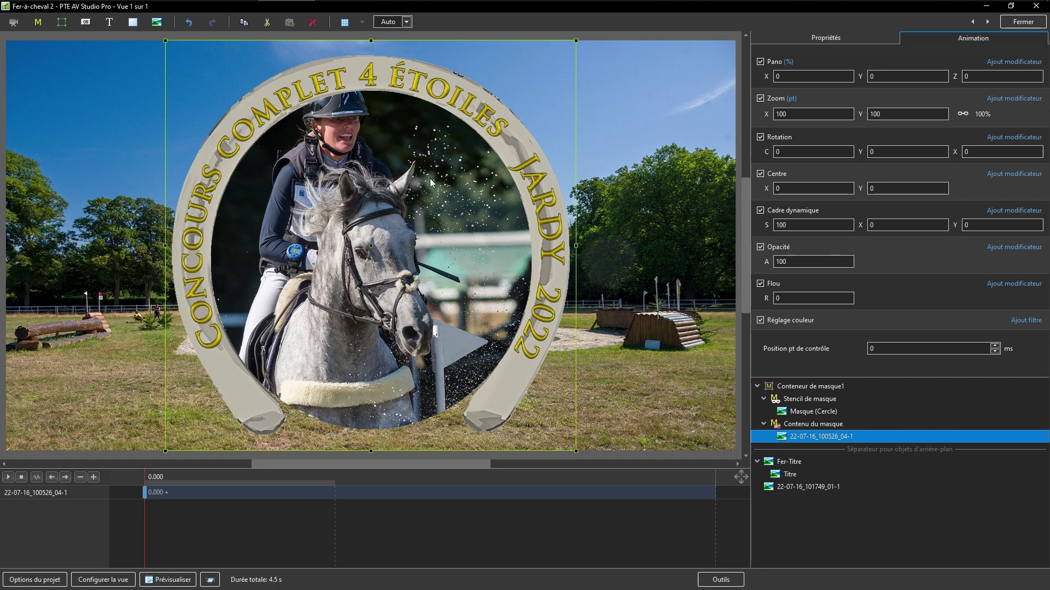
# Add an Oscillation modifier to the rotation angle of the rider photo in the mask
pyautogui.click(782, 261)
pyautogui.click(1015, 137)
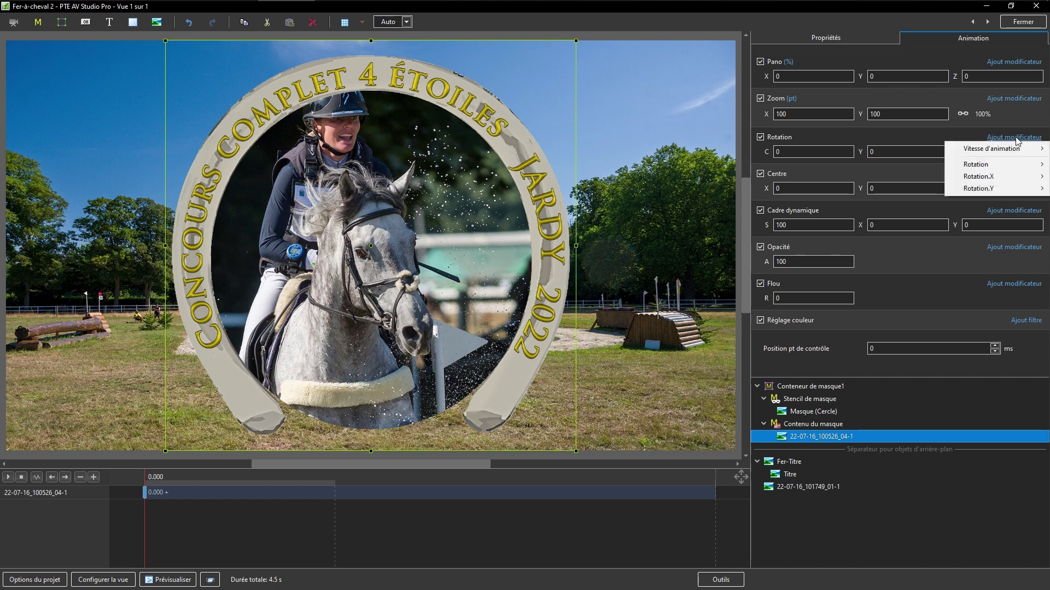
pyautogui.moveTo(1005, 155)
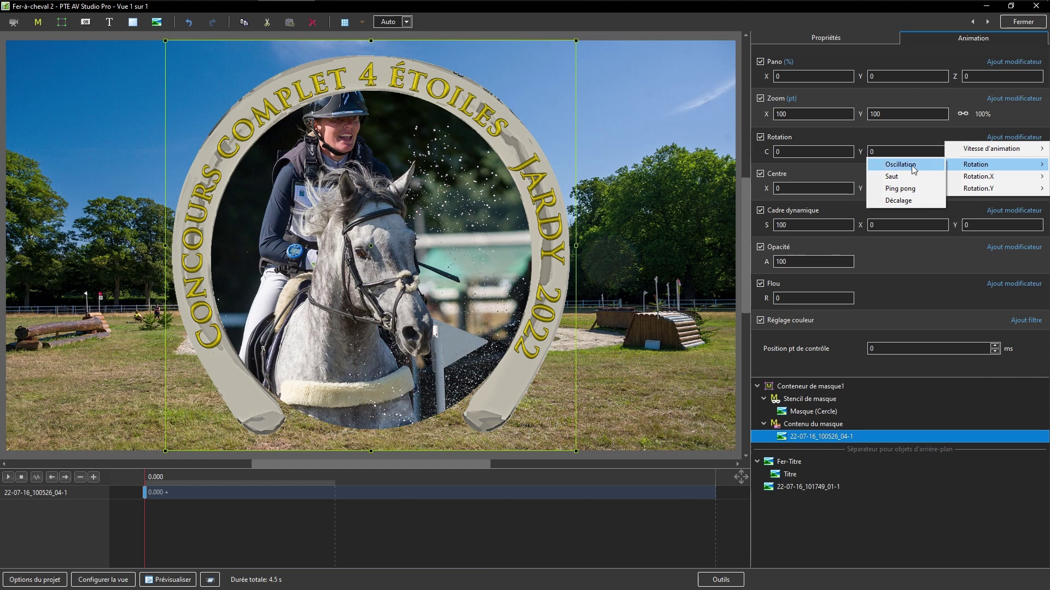
pyautogui.click(912, 165)
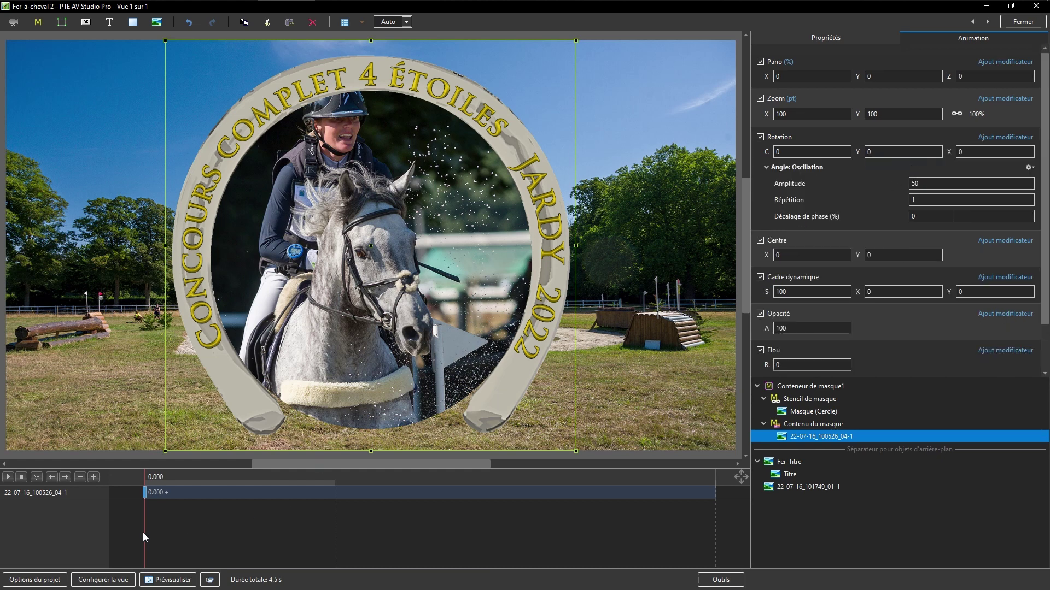
pyautogui.moveTo(142, 532); pyautogui.dragTo(141, 585)
# Set the oscillation's phase shift to 50% and preview the photo's rotation along the timeline
pyautogui.click(924, 216)
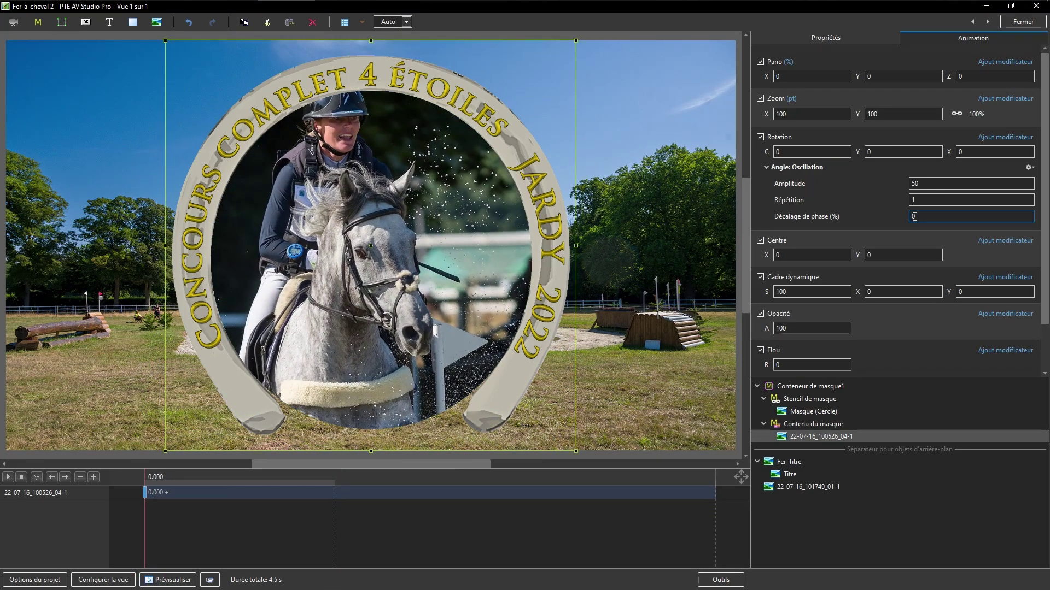
pyautogui.doubleClick(937, 213)
pyautogui.moveTo(140, 528); pyautogui.dragTo(366, 551)
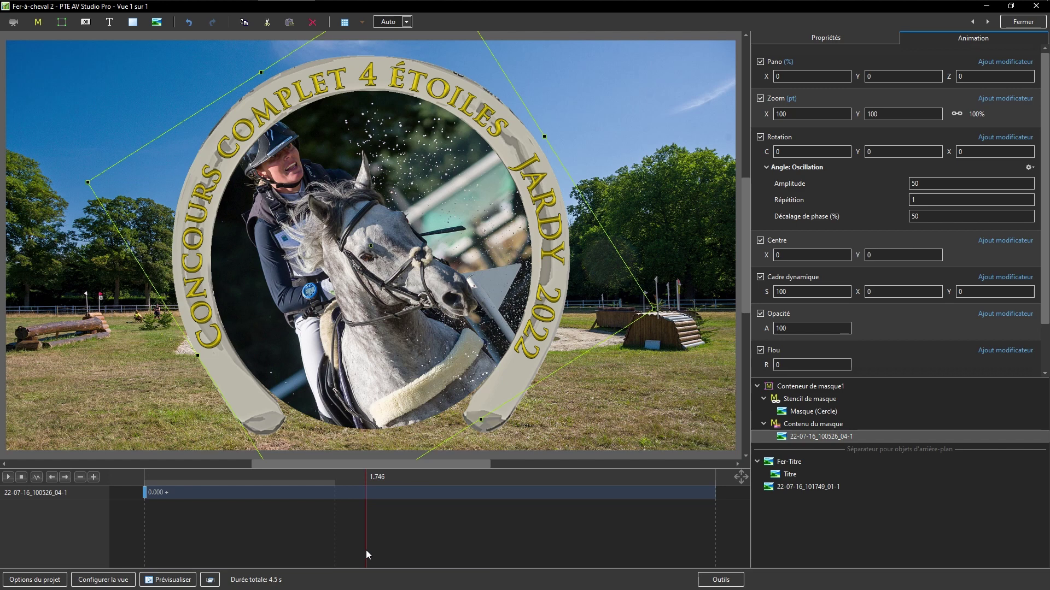
# Set the oscillation's amplitude to 0.3 and preview the photo's movement along the timeline
pyautogui.click(925, 184)
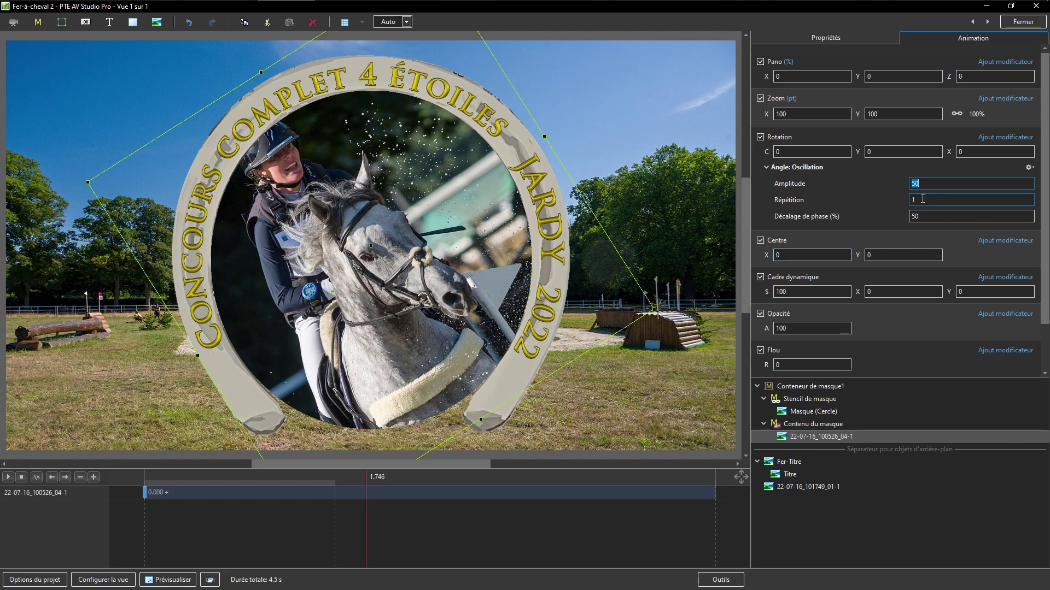
pyautogui.write('.3')
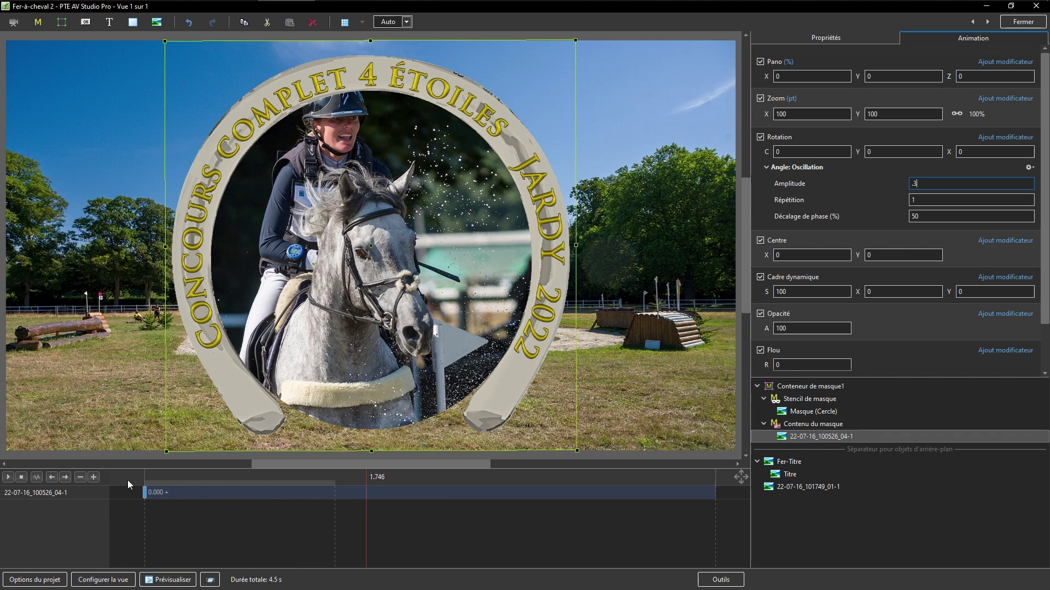
pyautogui.press('Return')
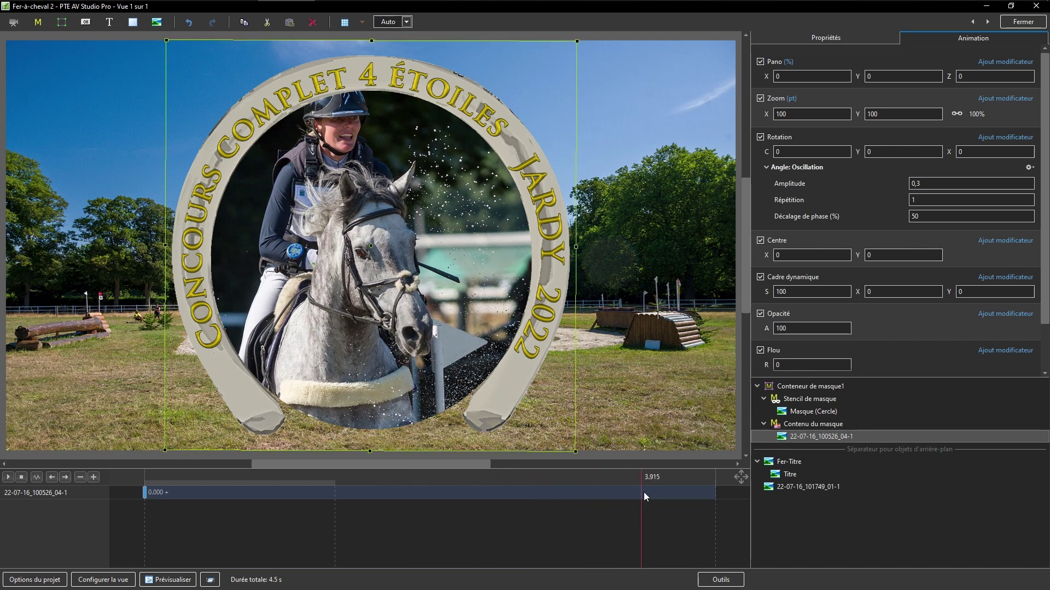
pyautogui.moveTo(556, 500); pyautogui.dragTo(615, 488)
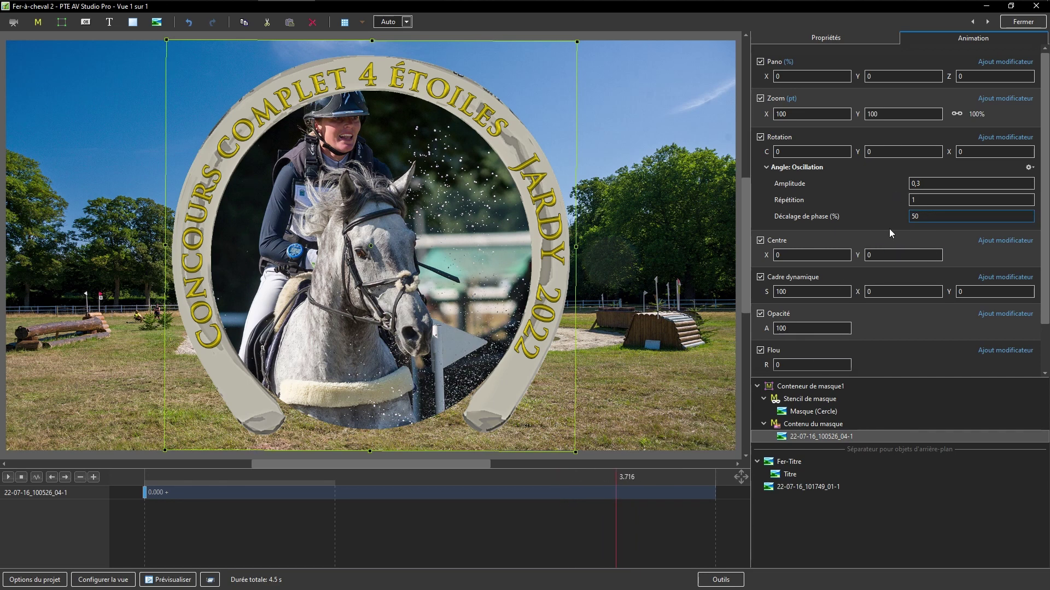
pyautogui.moveTo(631, 556); pyautogui.dragTo(500, 552)
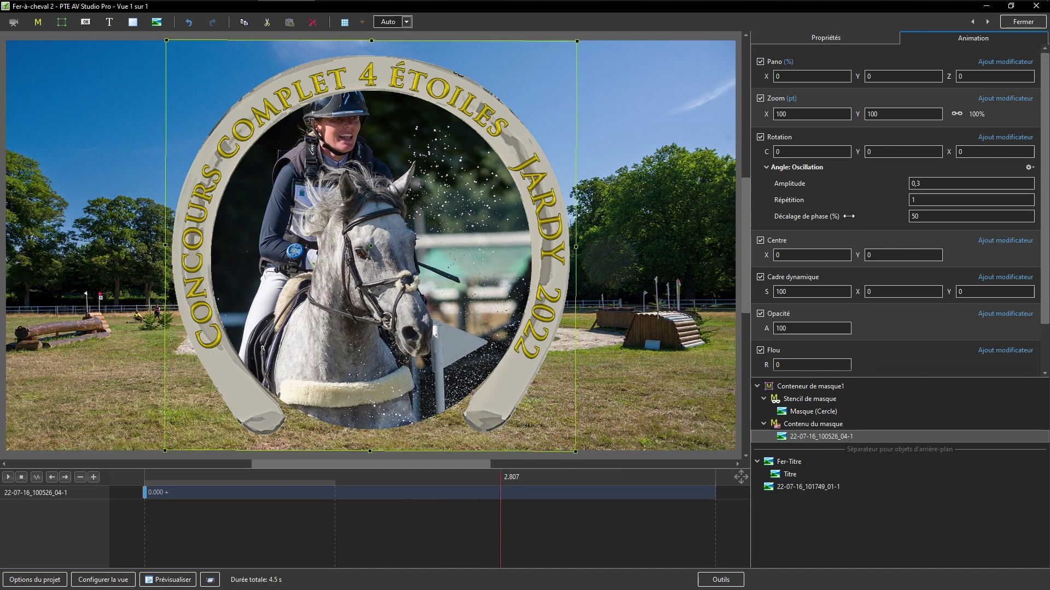
# Set the oscillation's phase shift to 30% and preview the swing along the timeline
pyautogui.click(916, 222)
pyautogui.write('30')
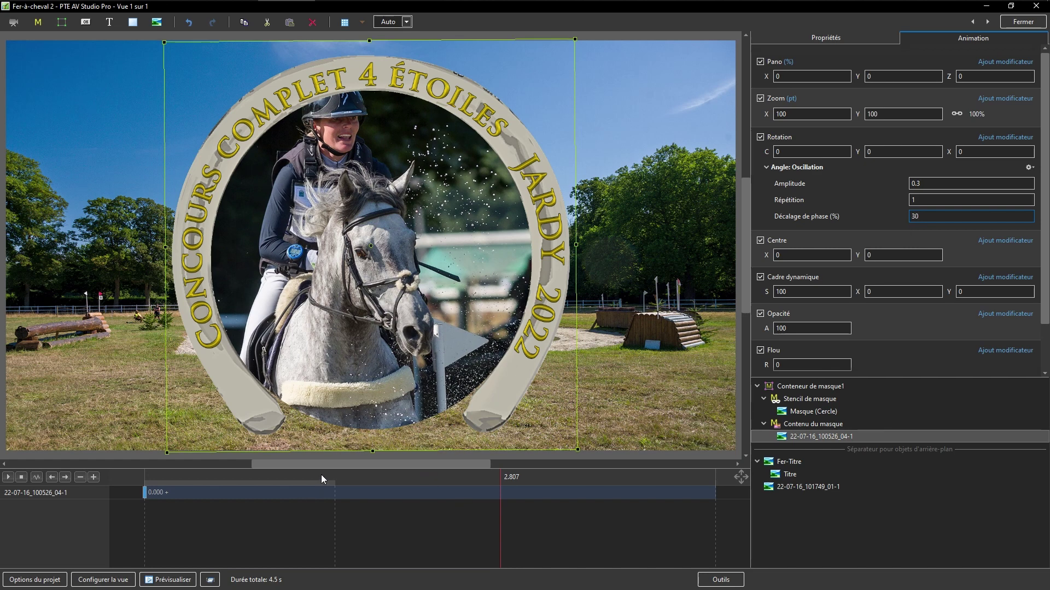
pyautogui.moveTo(322, 479); pyautogui.dragTo(415, 489)
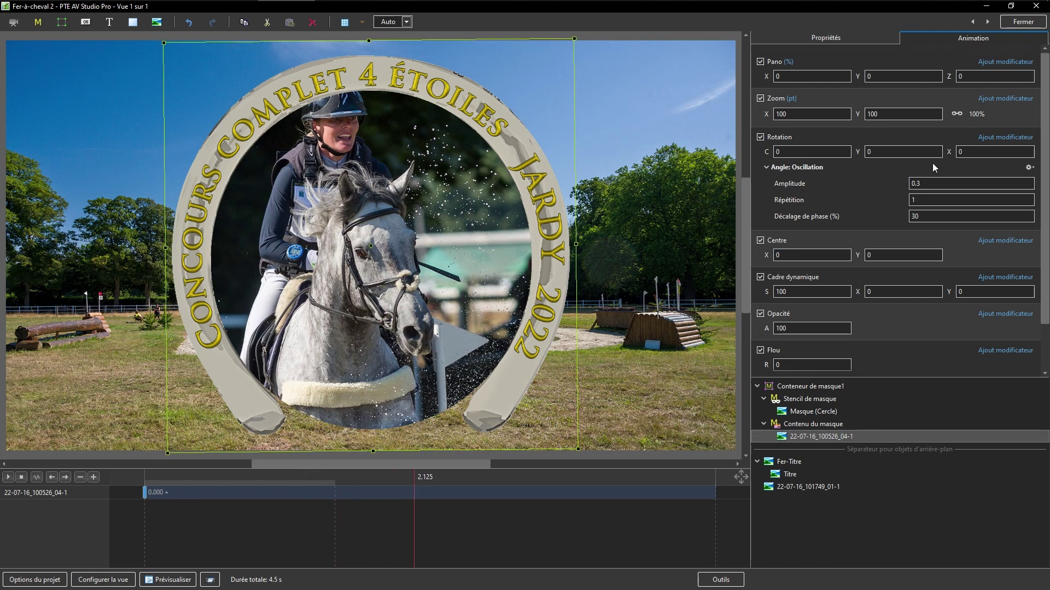
# Set the oscillation's phase shift to 40% and preview the motion up to the end of the slide
pyautogui.doubleClick(932, 217)
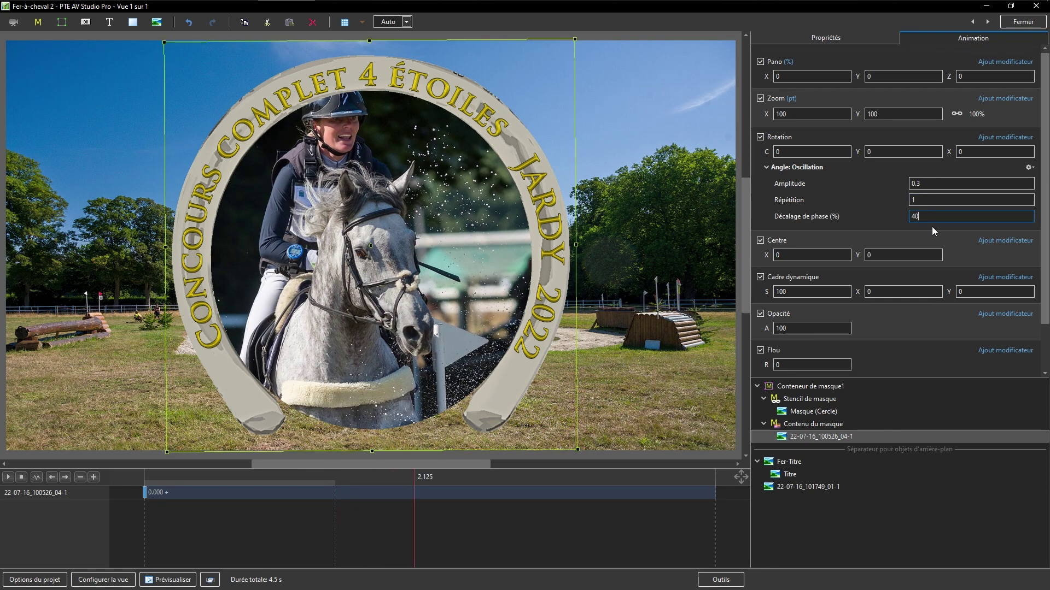
pyautogui.write('40')
pyautogui.moveTo(316, 477); pyautogui.dragTo(873, 450)
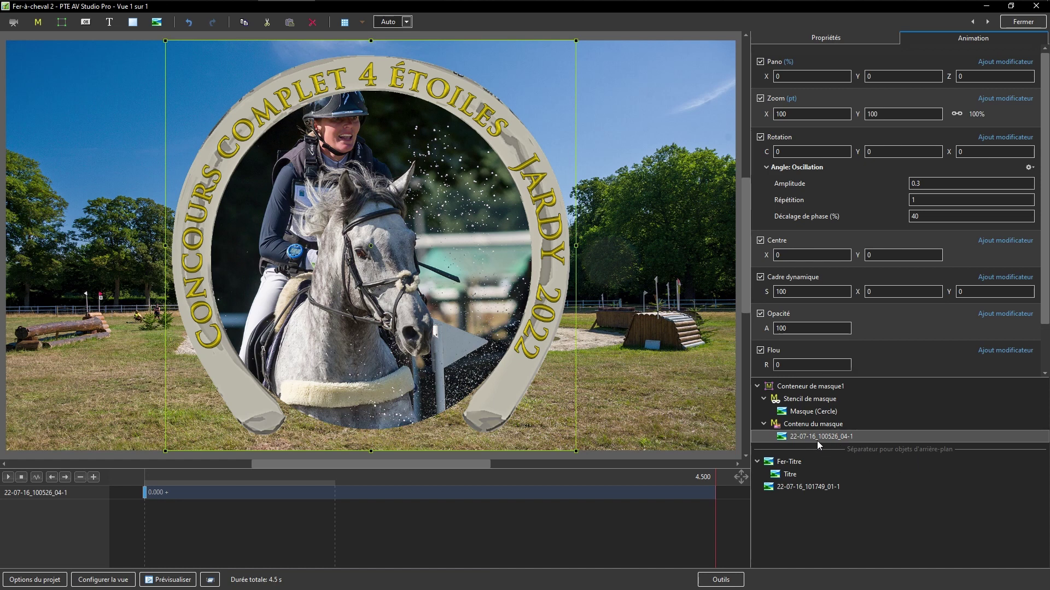
# Rename the mask container as "Principal (Masque Rond)"
pyautogui.click(808, 385)
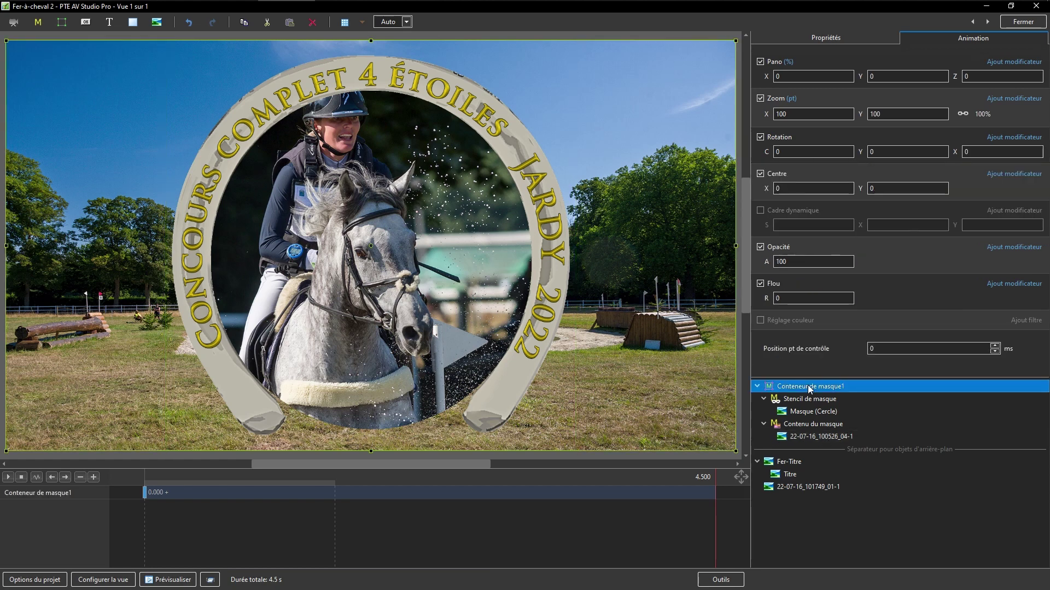
pyautogui.click(808, 35)
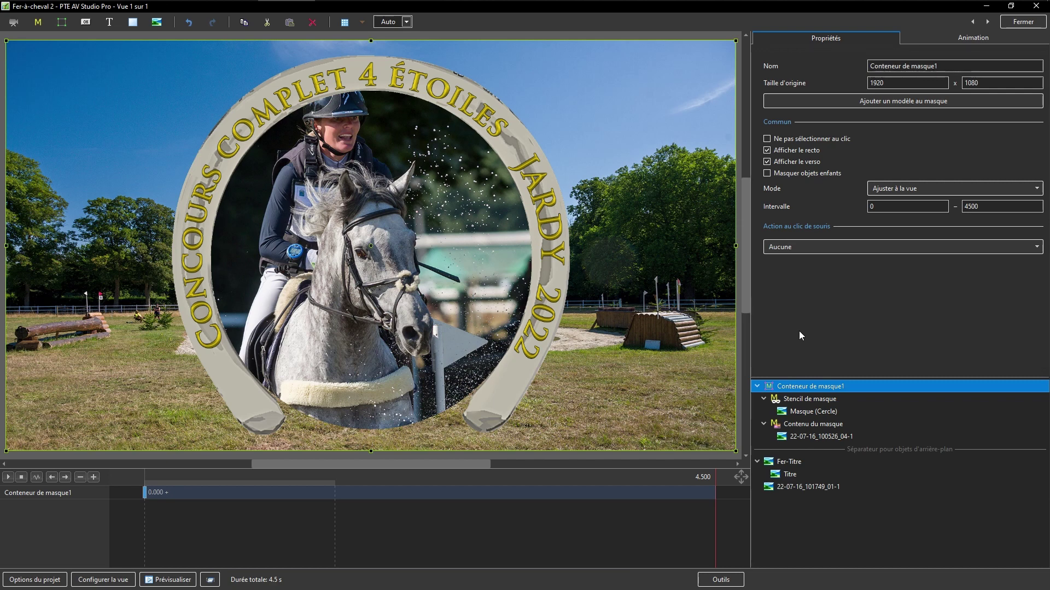
pyautogui.click(942, 65)
pyautogui.write('P')
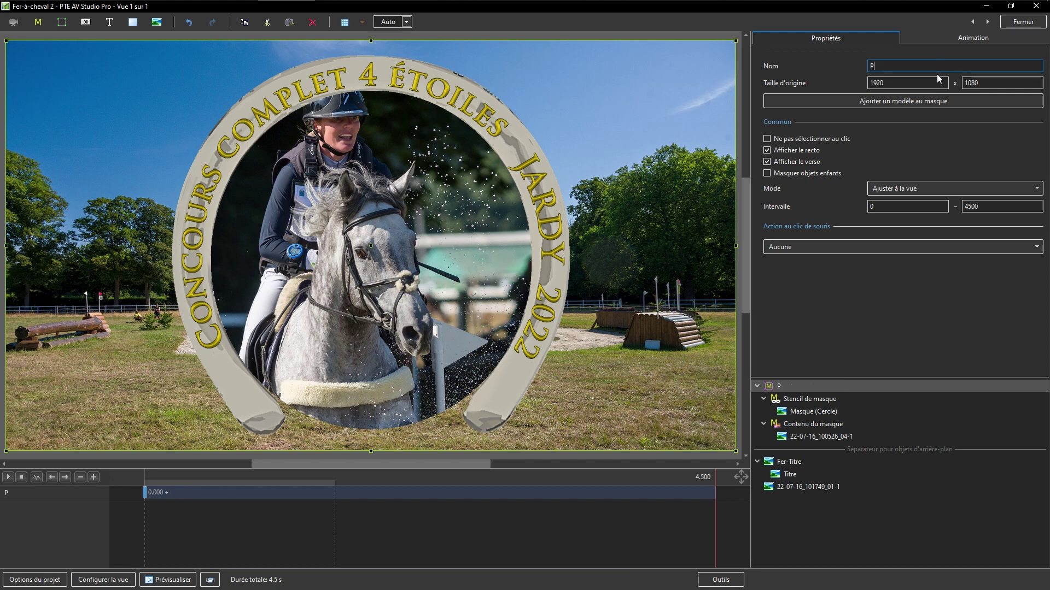
pyautogui.write('rincipa (Masque')
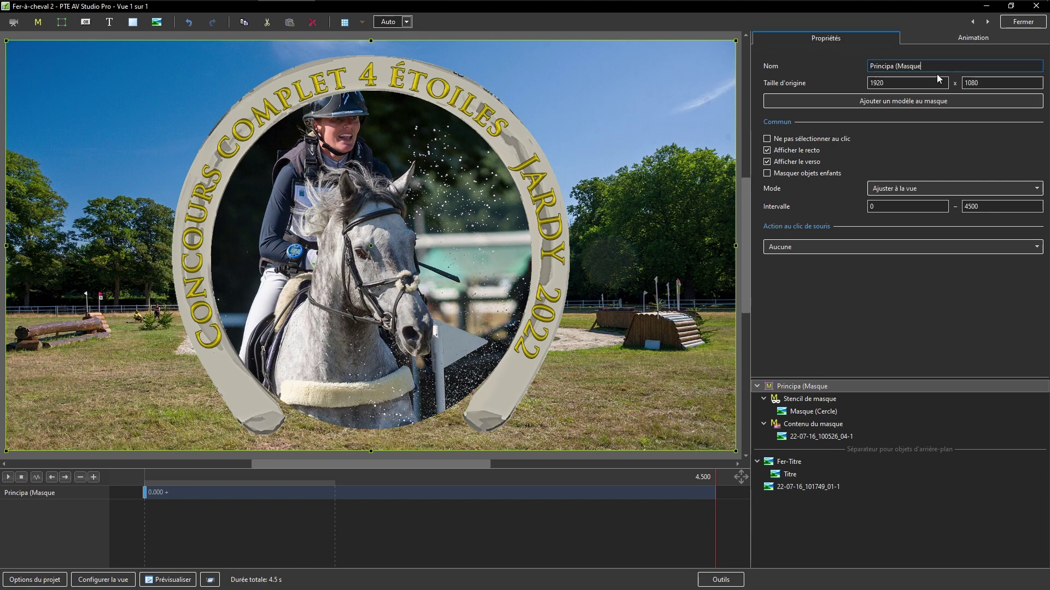
pyautogui.write(' Ro')
pyautogui.write('nd)')
pyautogui.write('l')
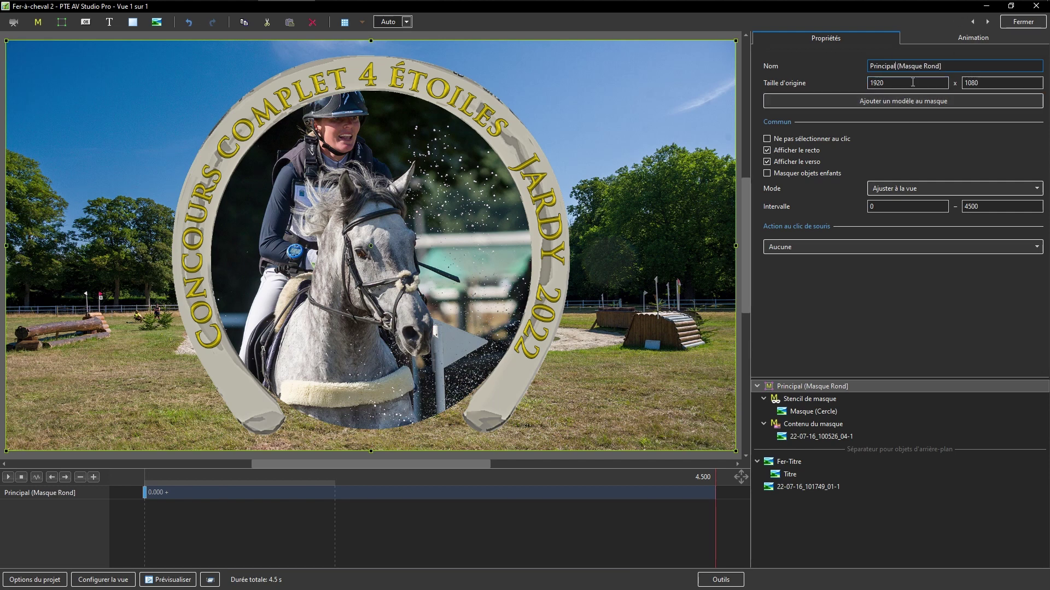
pyautogui.click(800, 400)
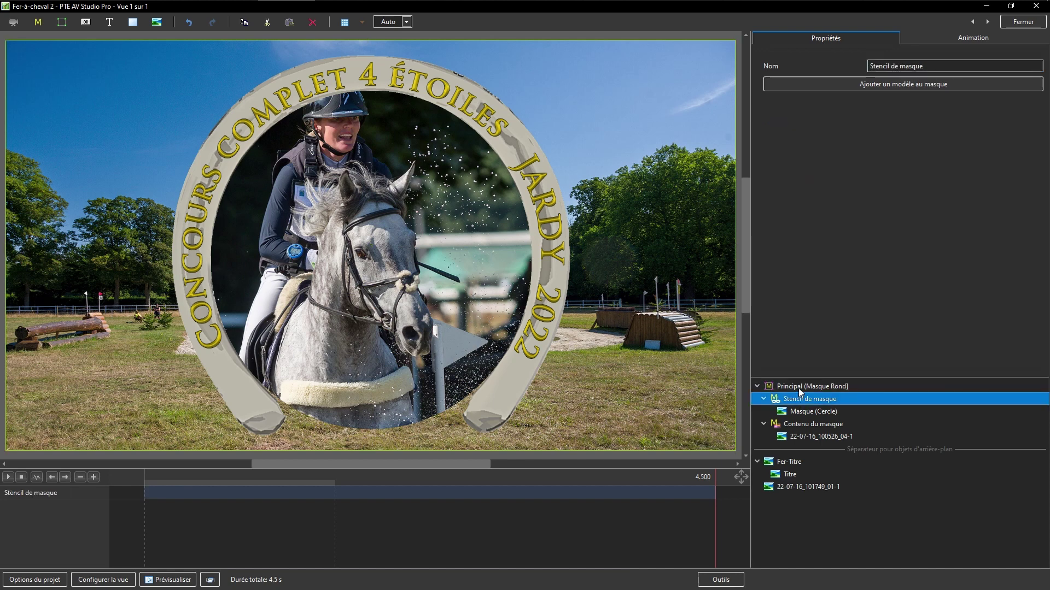
pyautogui.click(798, 387)
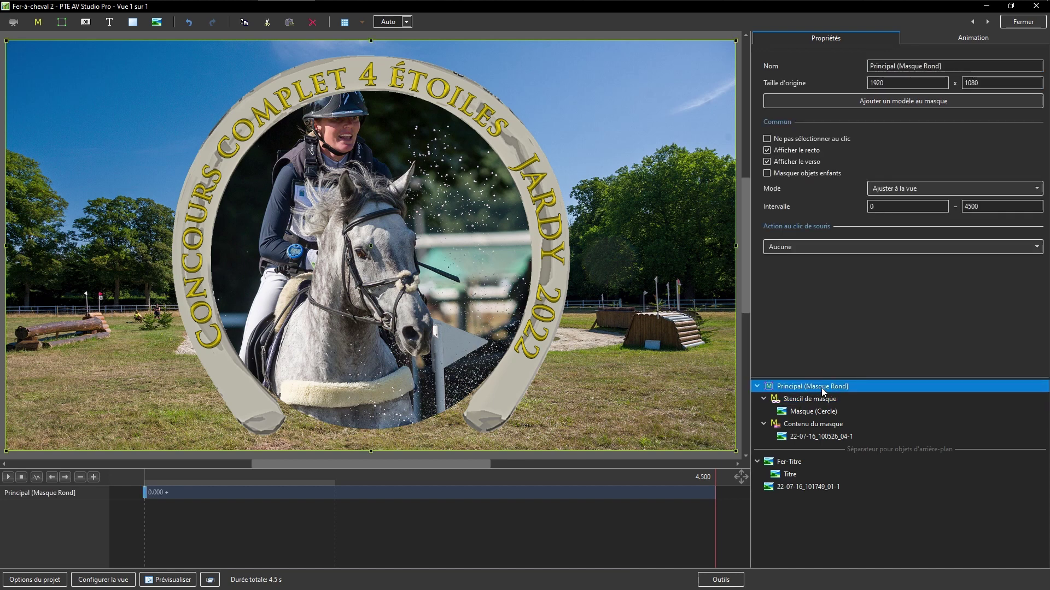
pyautogui.click(778, 460)
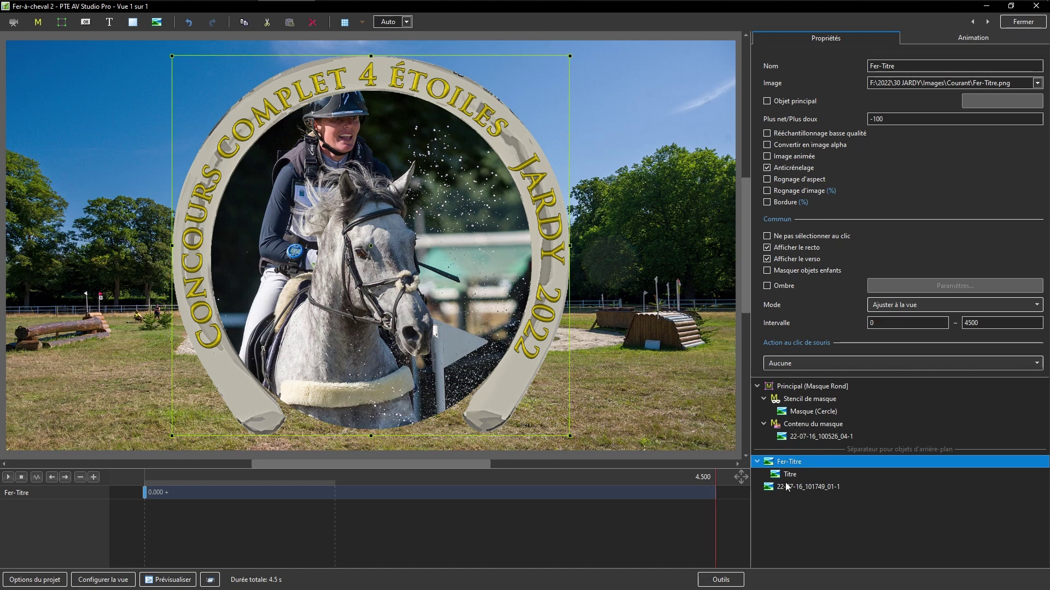
pyautogui.click(801, 438)
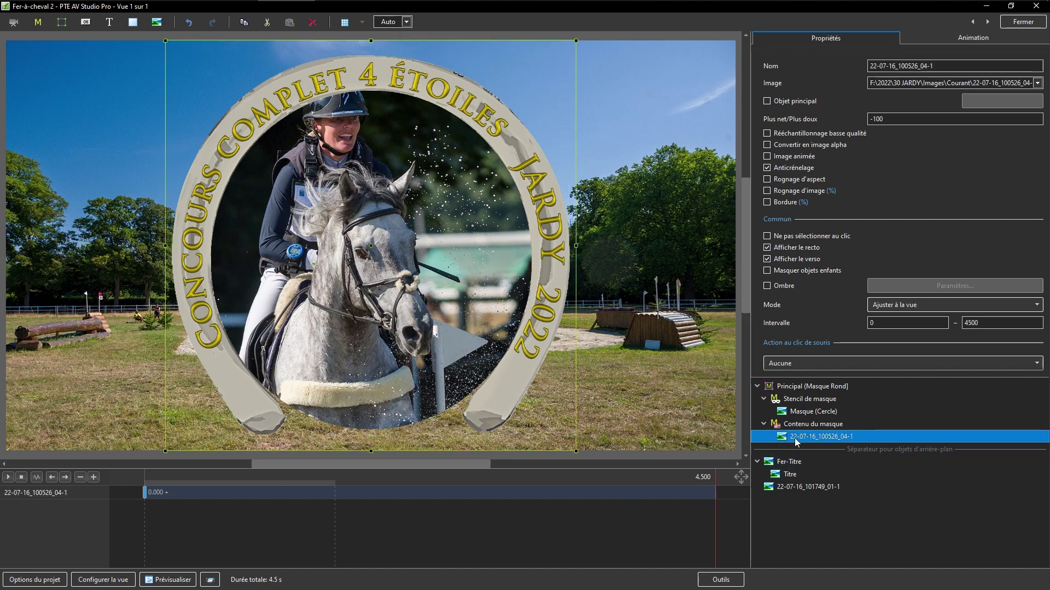
pyautogui.click(786, 460)
# Add a top-level transparent frame named "Principal" and move it below the background separator, above Fer-Titre
pyautogui.click(802, 520)
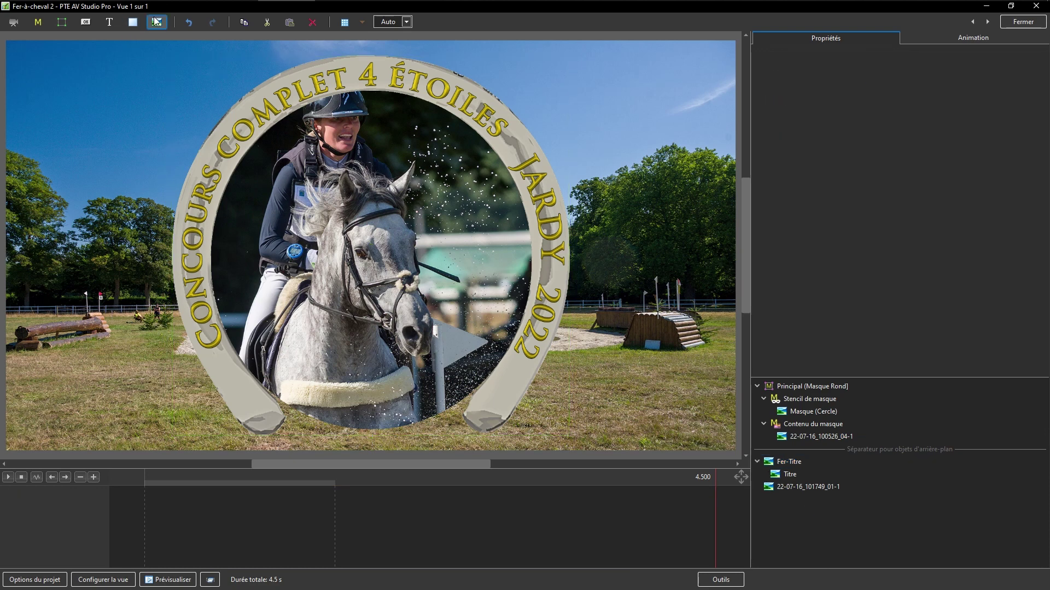
pyautogui.click(62, 22)
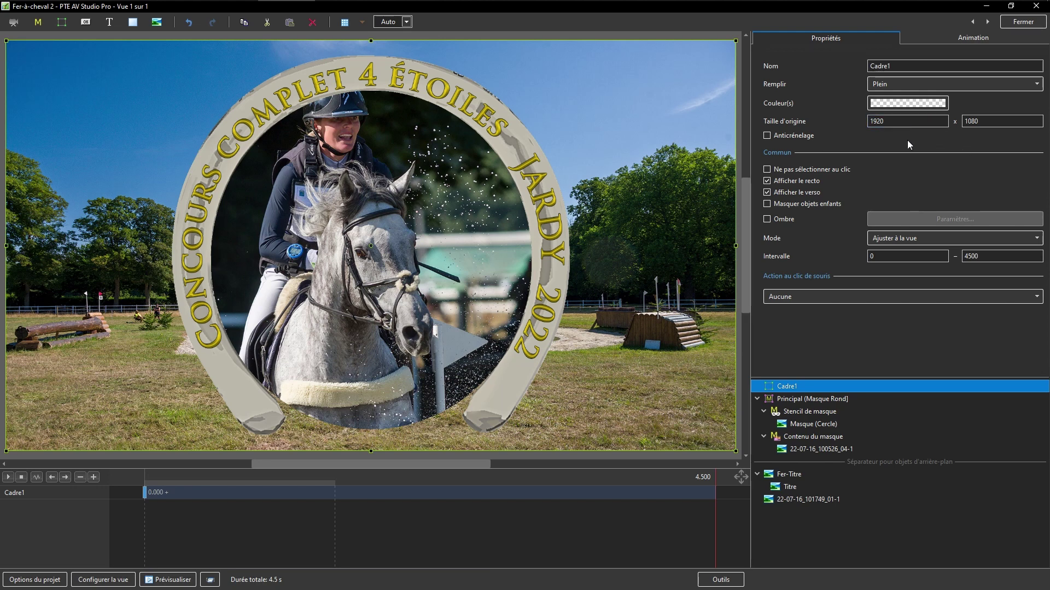
pyautogui.click(929, 68)
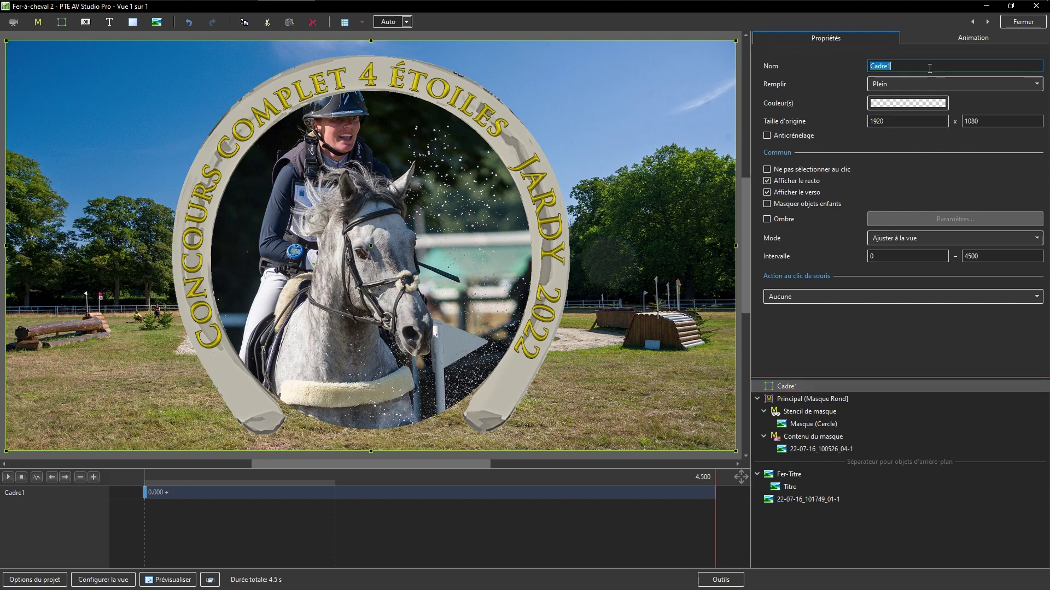
pyautogui.write('Princi')
pyautogui.hotkey('ctrl', 'pagedown')
pyautogui.hotkey('ctrl', 'pagedown')
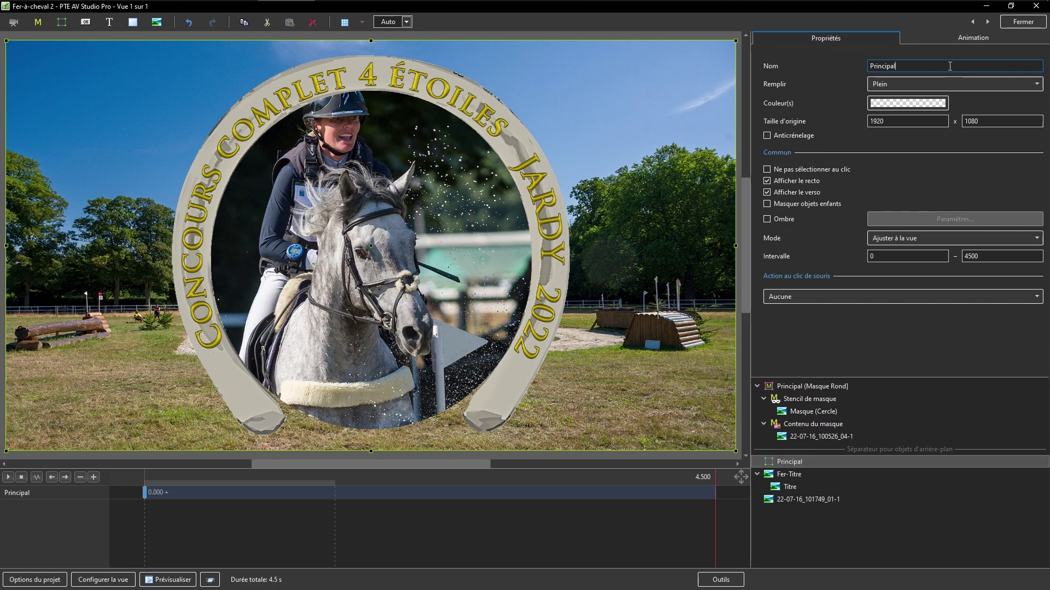
# Cut the Fer-Titre horseshoe with its title and paste it as a child of the Principal frame
pyautogui.click(789, 478)
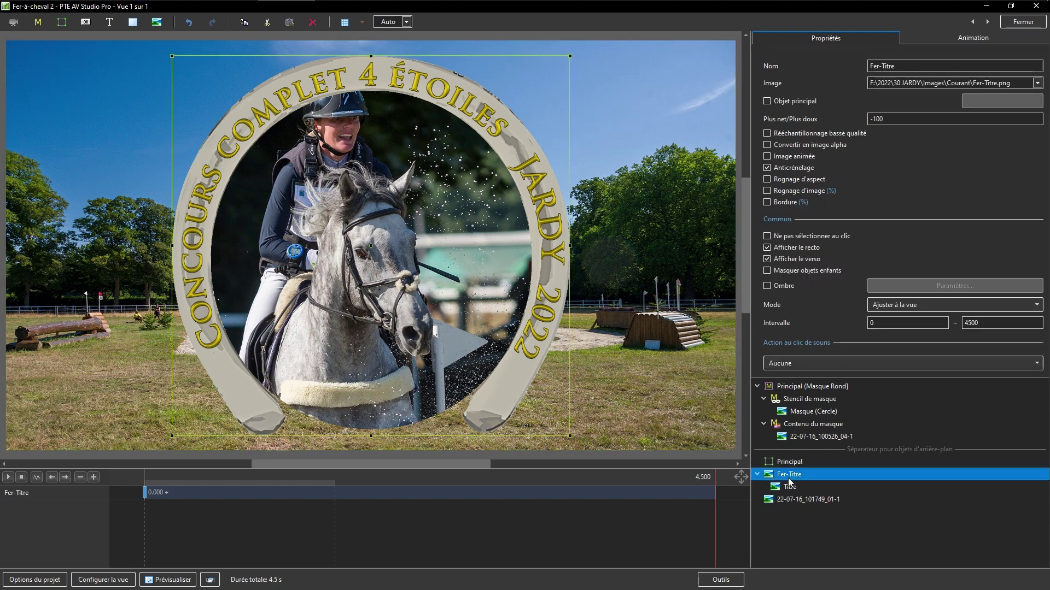
pyautogui.press('Delete')
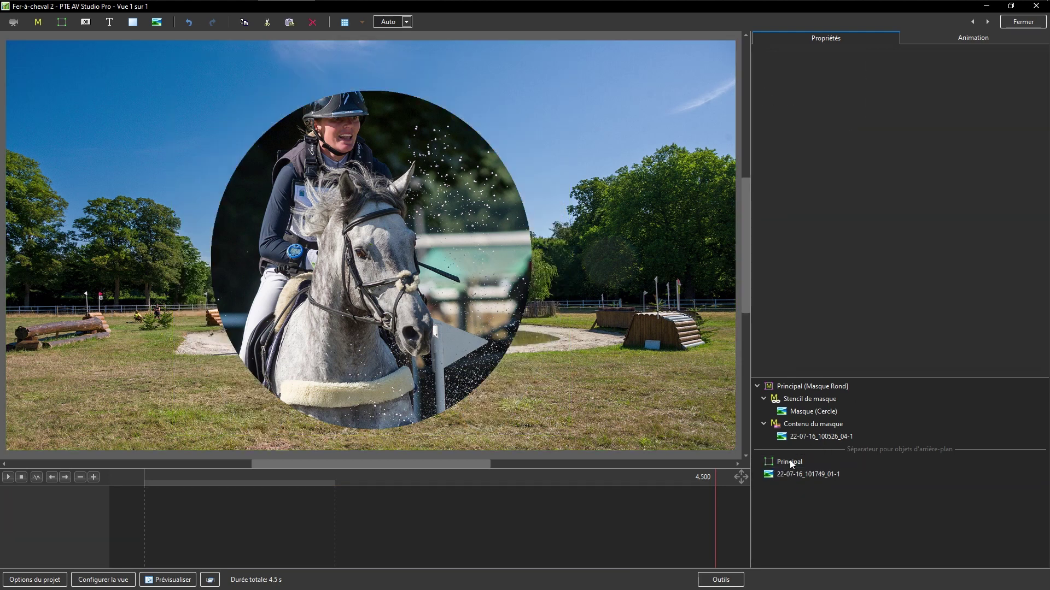
pyautogui.click(789, 462)
pyautogui.hotkey('ctrl', 'v')
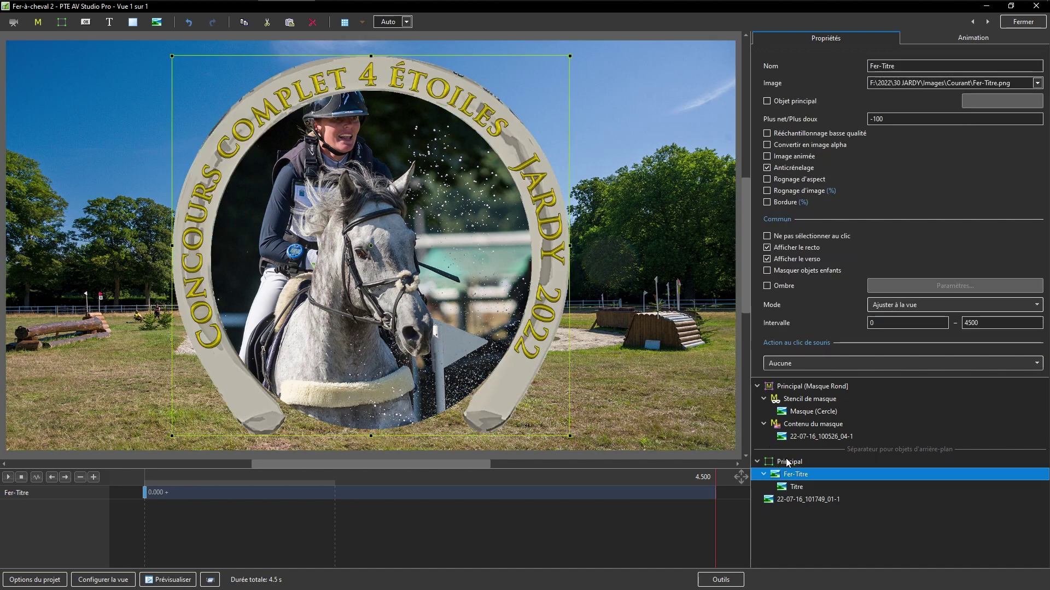
# Check the Principal frame, the horseshoe, the mask container's contents and the landscape photo in the object hierarchy
pyautogui.click(787, 462)
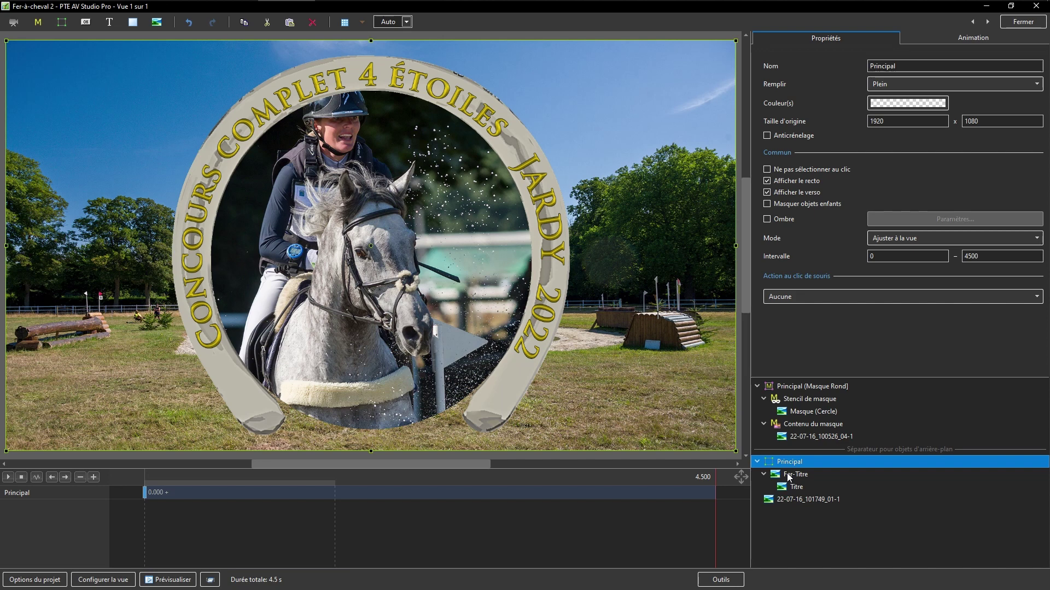
pyautogui.click(788, 474)
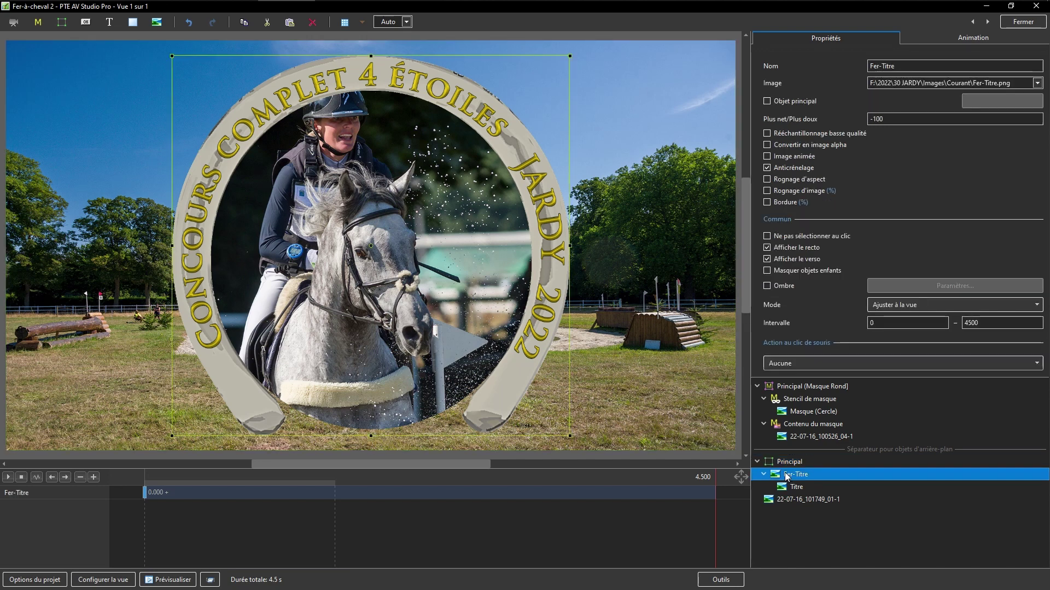
pyautogui.click(795, 386)
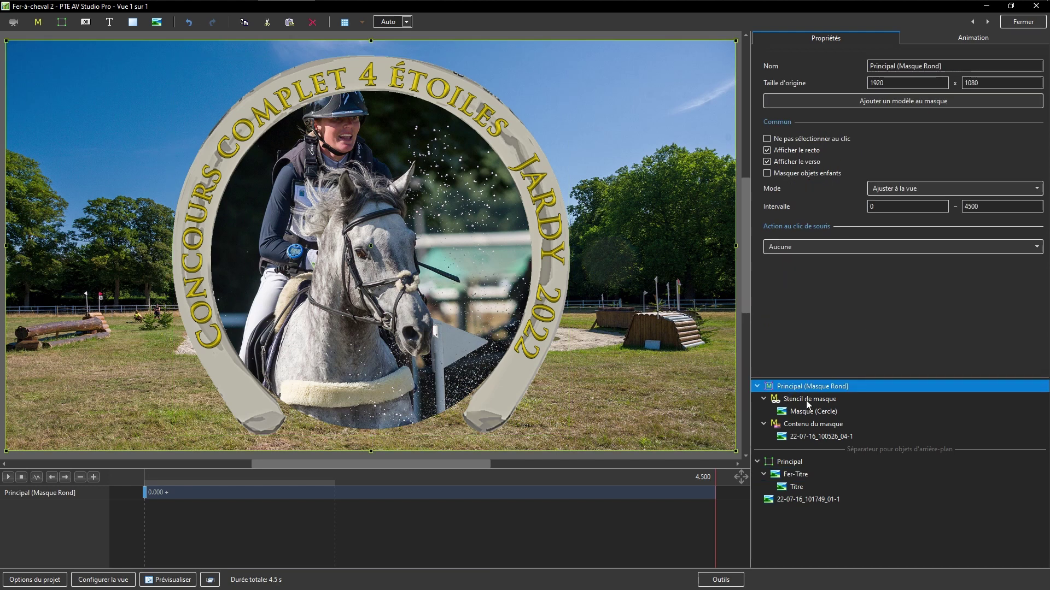
pyautogui.click(803, 411)
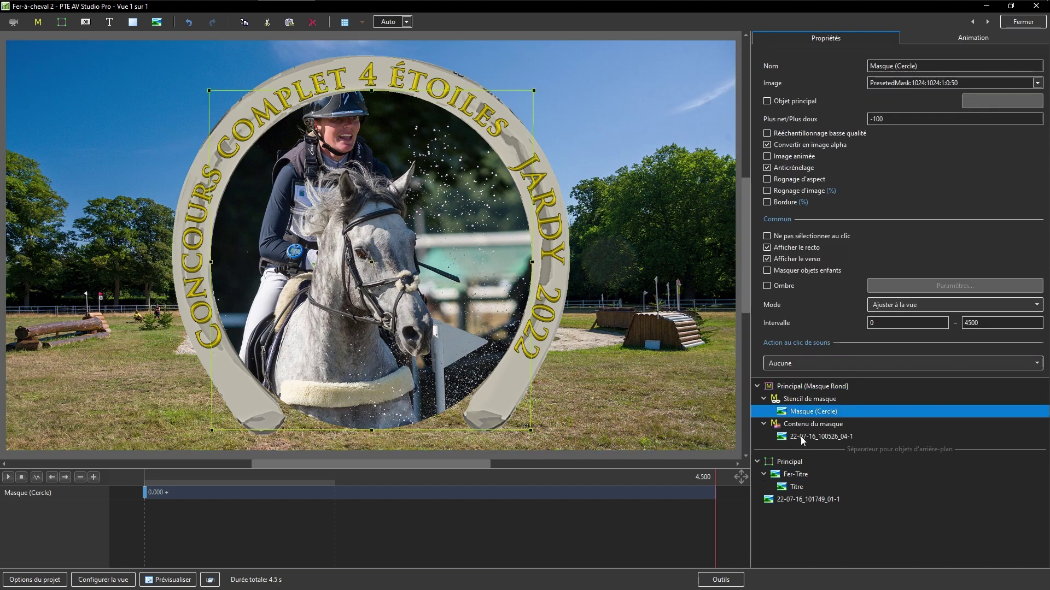
pyautogui.click(800, 436)
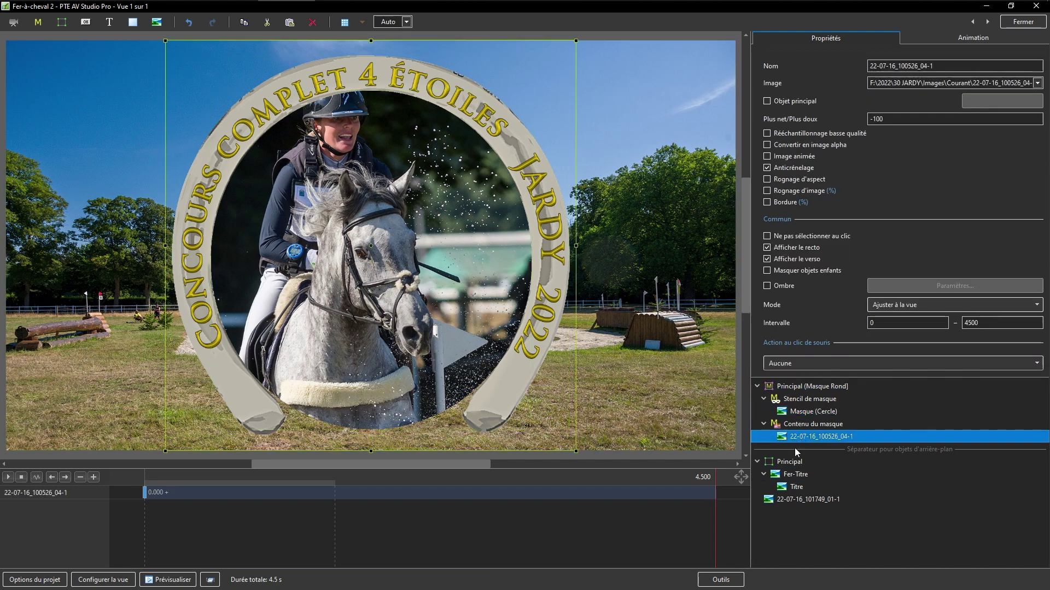
pyautogui.click(783, 500)
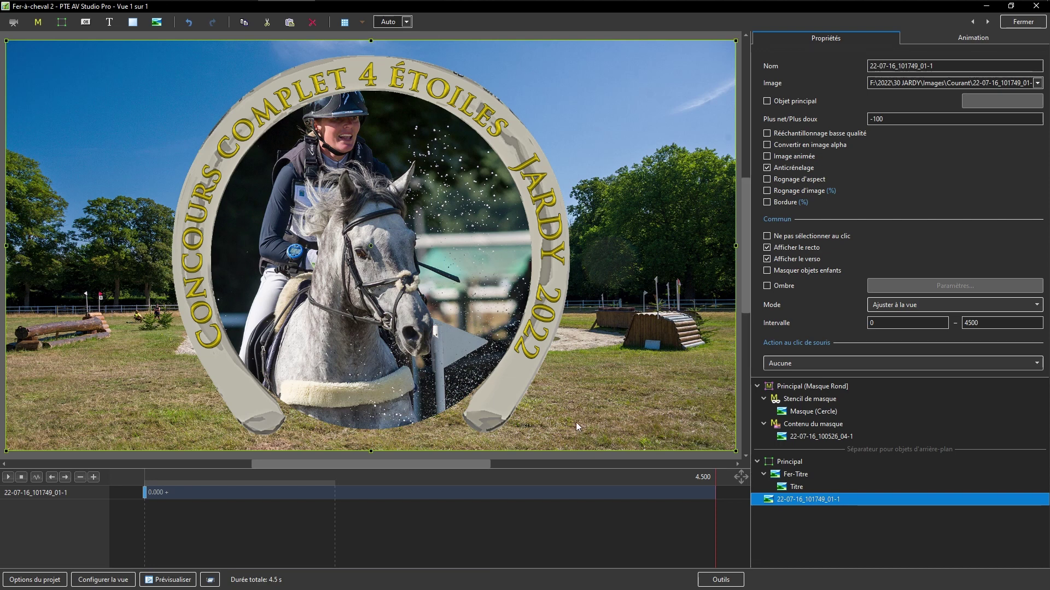
pyautogui.click(793, 535)
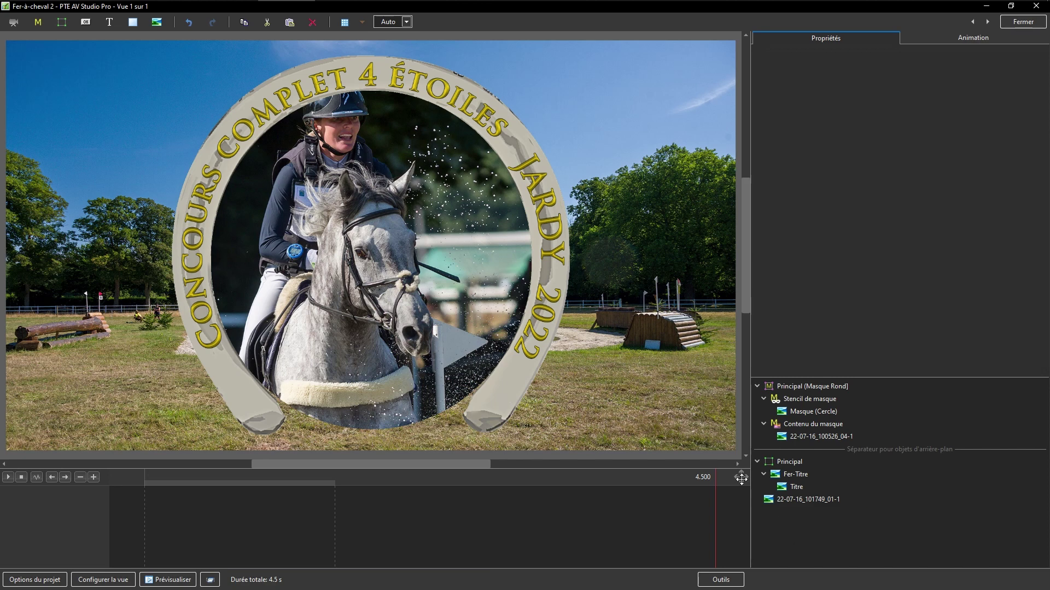
# Set the landscape photo 22-07-16_101749_01-1 to the "Recouvrir la vue" mode
pyautogui.click(781, 499)
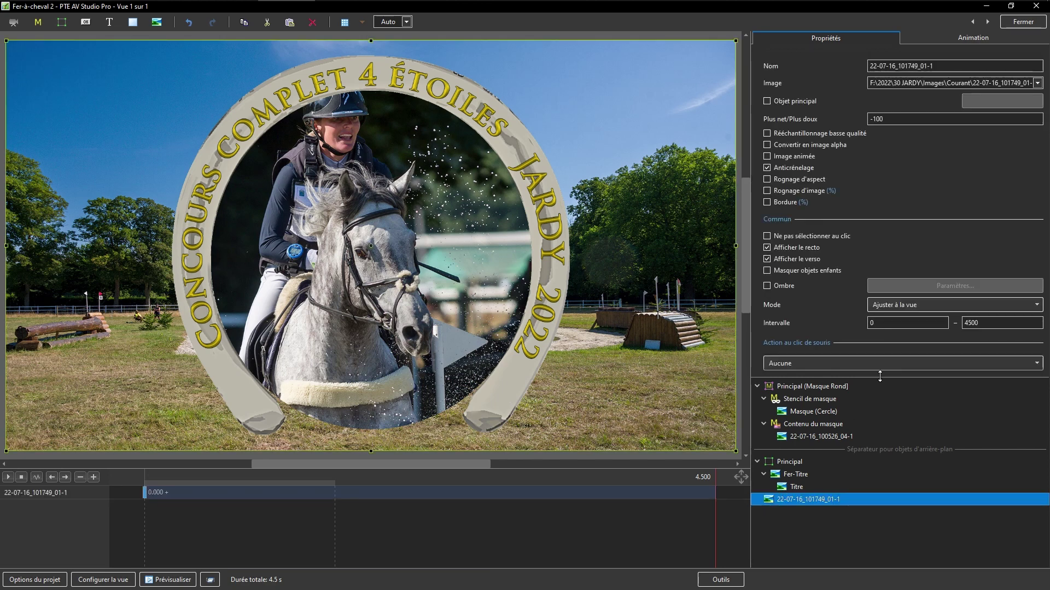
pyautogui.click(1037, 305)
pyautogui.click(927, 333)
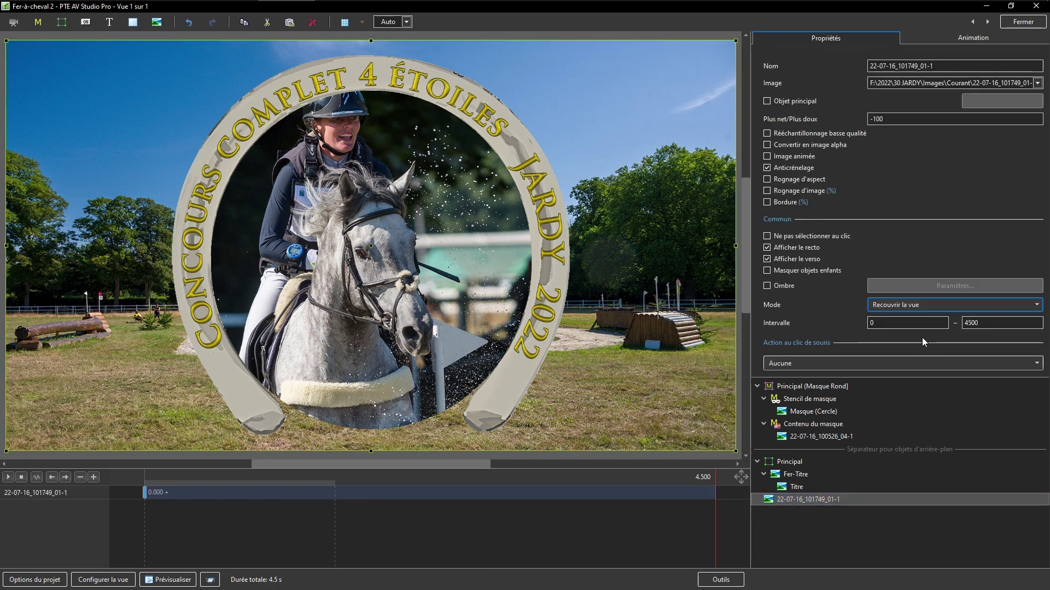
# Add a top-level transparent frame named "Fond" and move it directly above the landscape photo in the object order
pyautogui.click(794, 544)
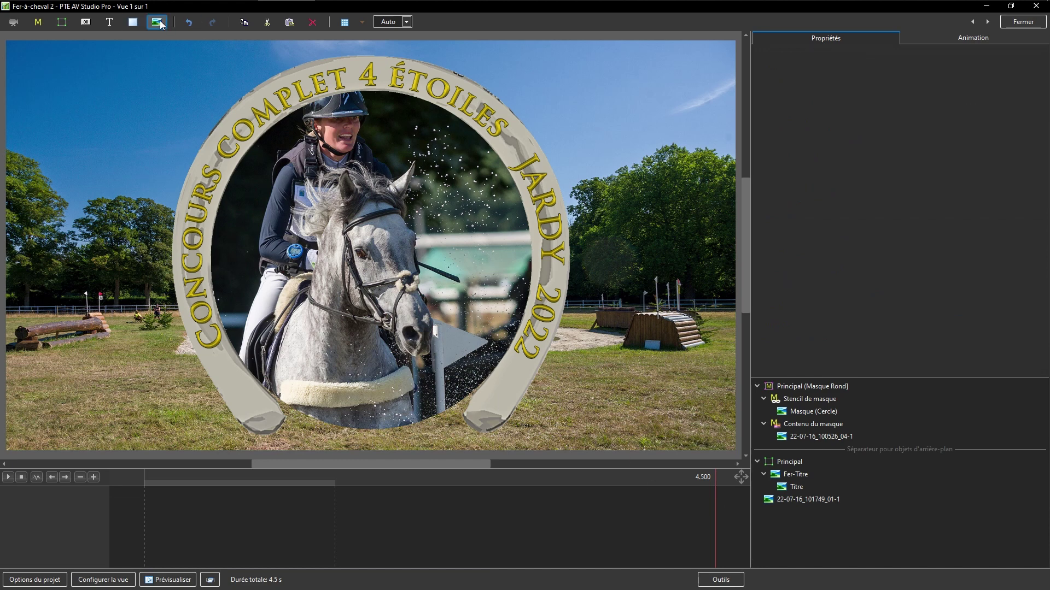
pyautogui.click(63, 23)
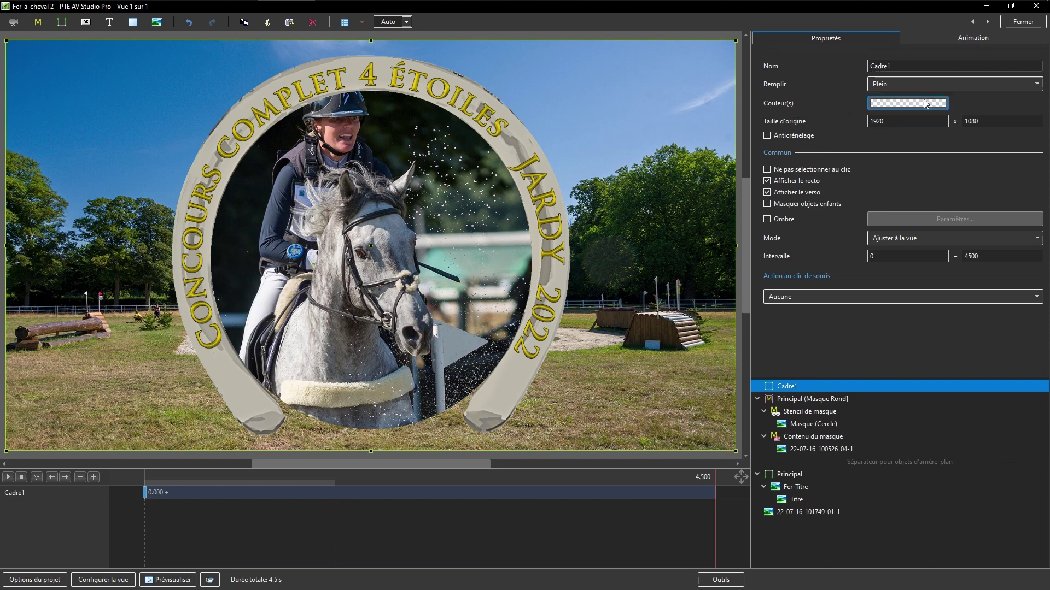
pyautogui.doubleClick(913, 66)
pyautogui.write('Fond')
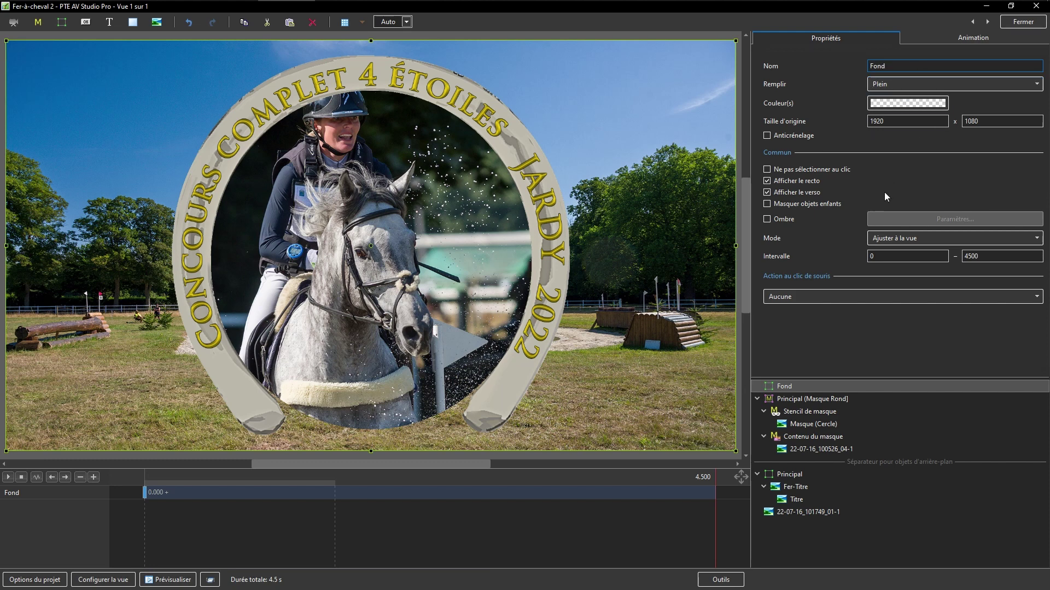
pyautogui.click(798, 388)
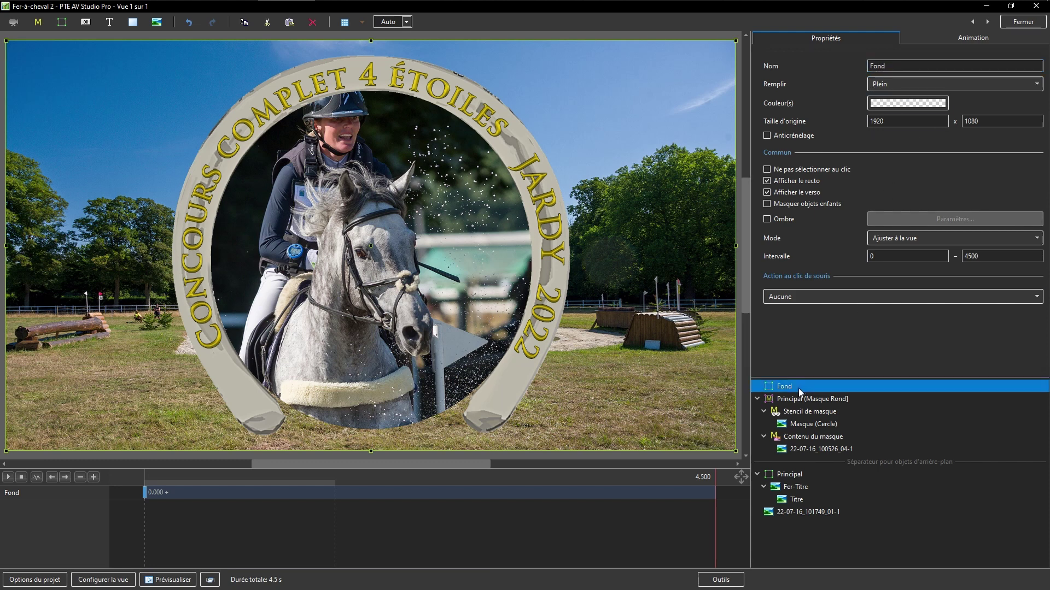
pyautogui.hotkey('ctrl', 'Down')
pyautogui.hotkey('ctrl', 'Down')
pyautogui.hotkey('ctrl', 'Down')
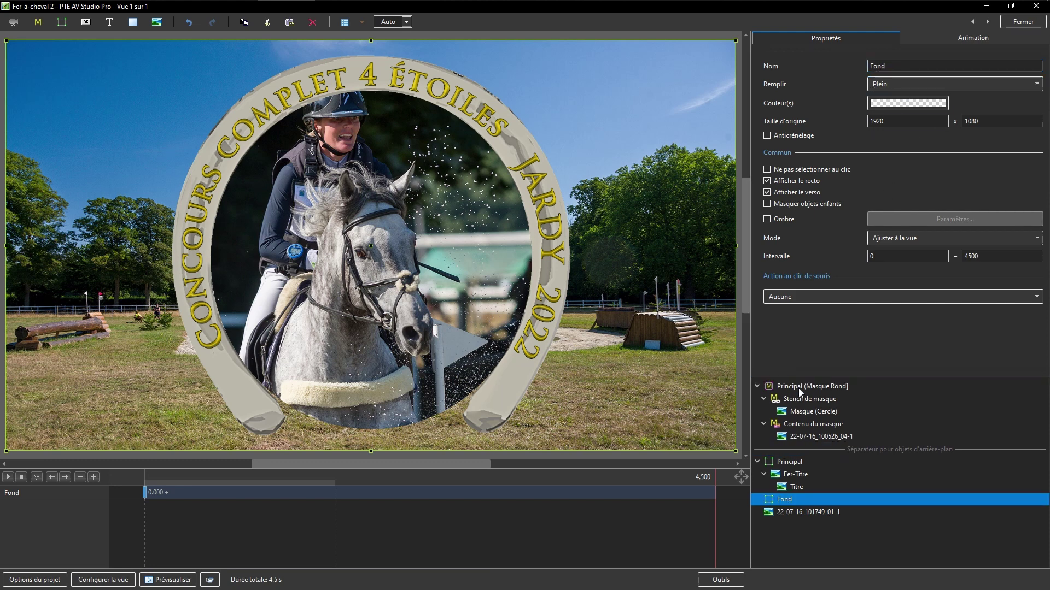
# Make the landscape photo a child of the Fond frame and set the frame's mode to "Recouvrir la vue"
pyautogui.click(793, 513)
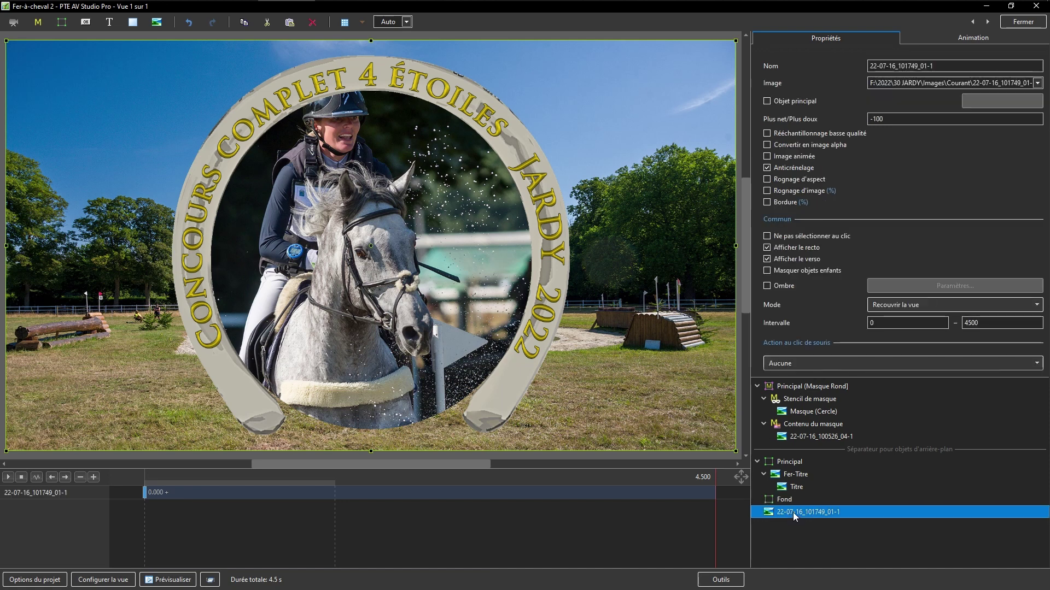
pyautogui.hotkey('ctrl', 'Right')
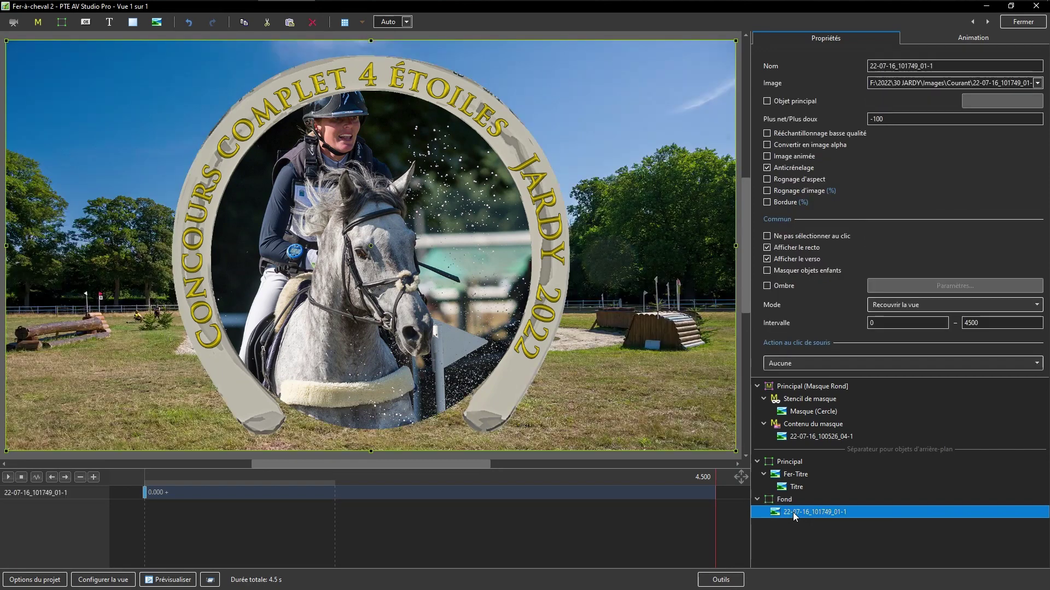
pyautogui.click(788, 501)
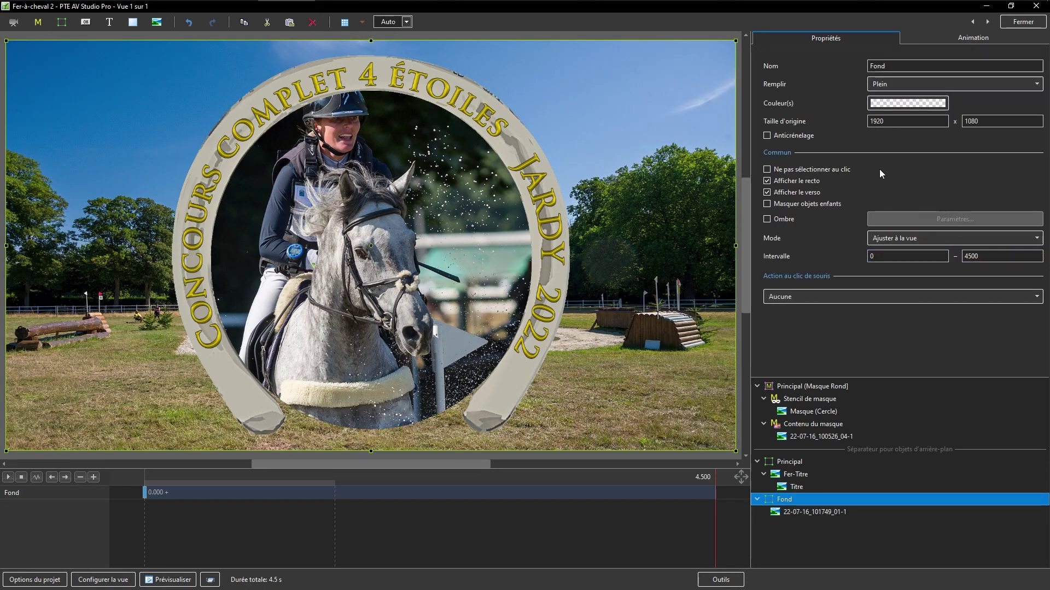
pyautogui.click(1039, 240)
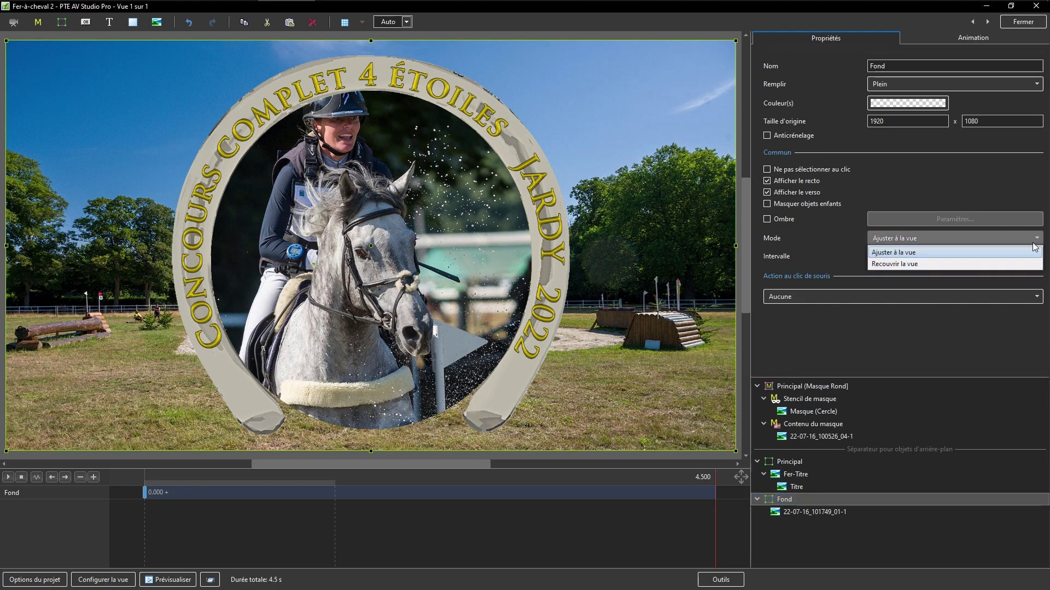
pyautogui.click(920, 264)
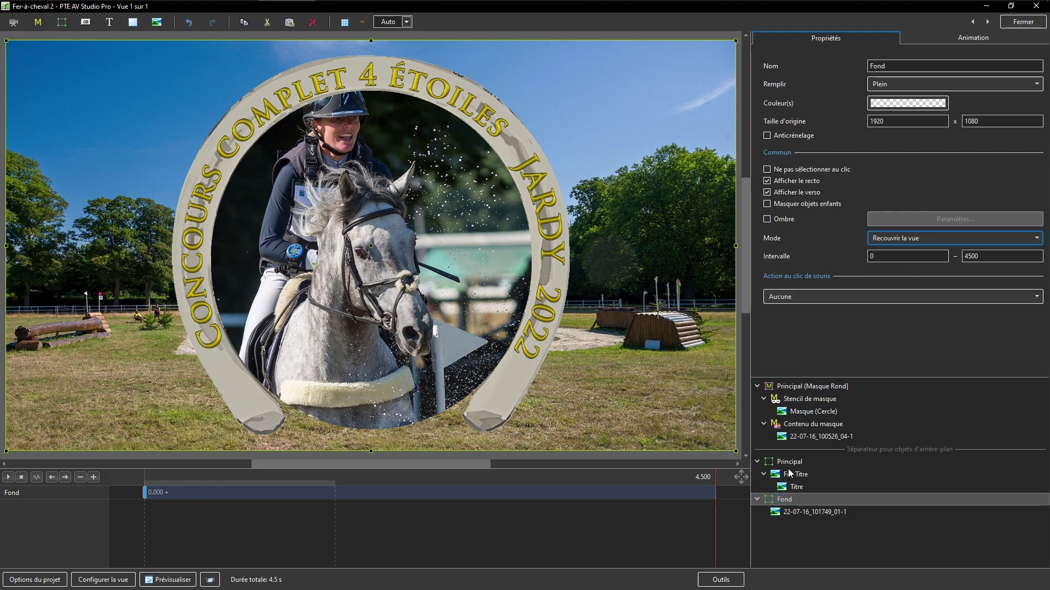
# Mark the mask content photo 22-07-16_100526_04-1 as a main object (Objet principal)
pyautogui.click(779, 550)
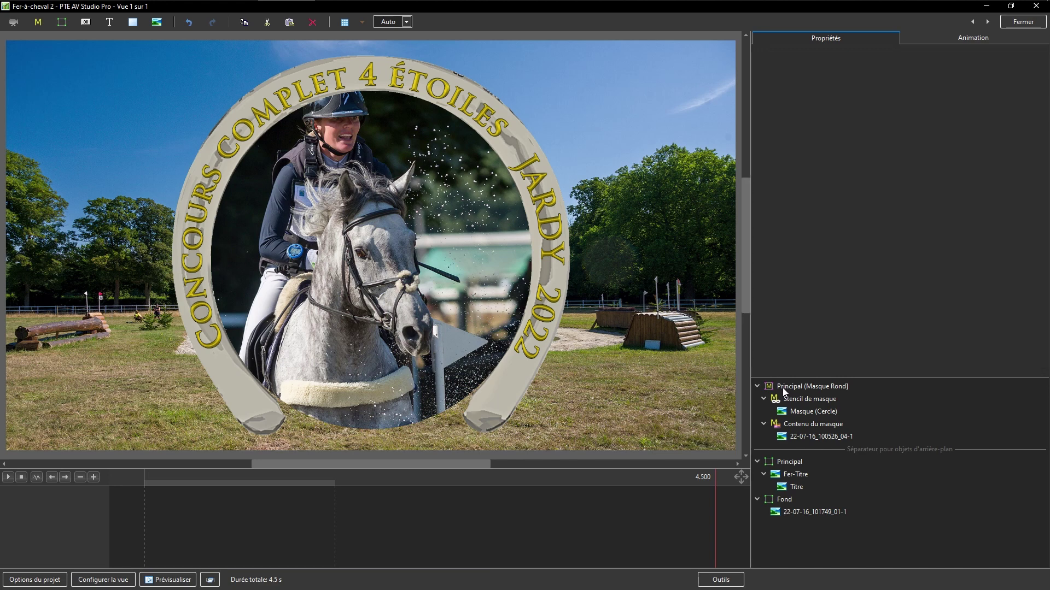
pyautogui.click(795, 437)
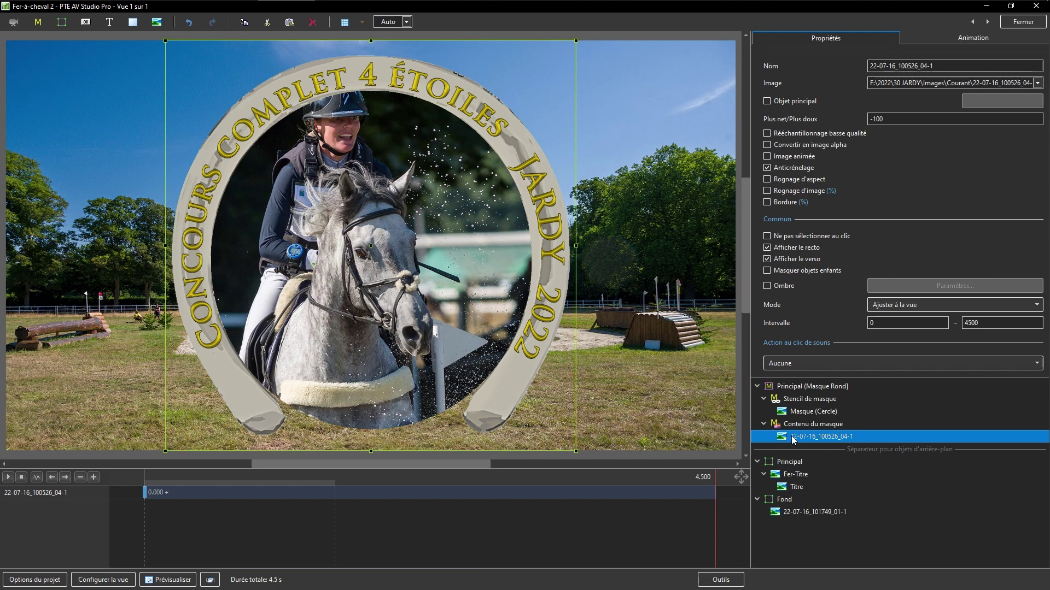
pyautogui.click(767, 101)
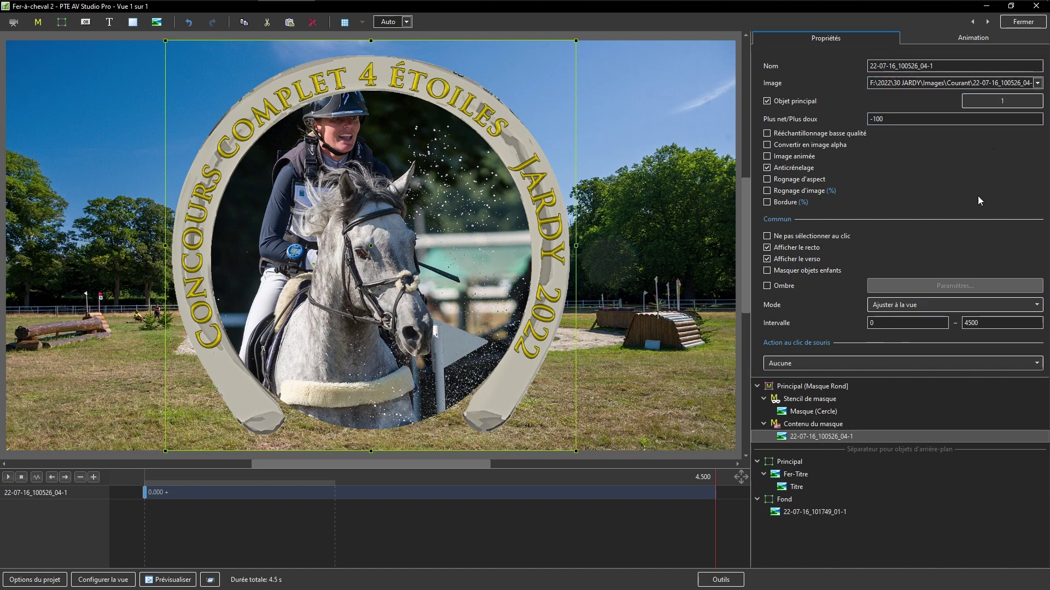
# Check the main-object setting of the Fer-Titre image, the Titre image and the landscape photo under Fond
pyautogui.click(791, 463)
pyautogui.click(789, 477)
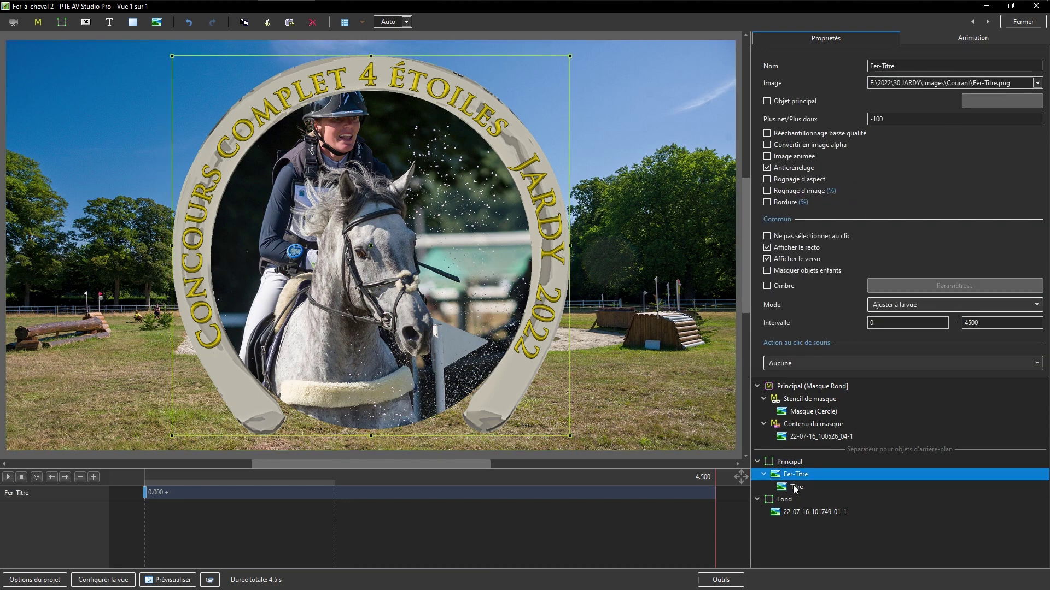
pyautogui.click(796, 488)
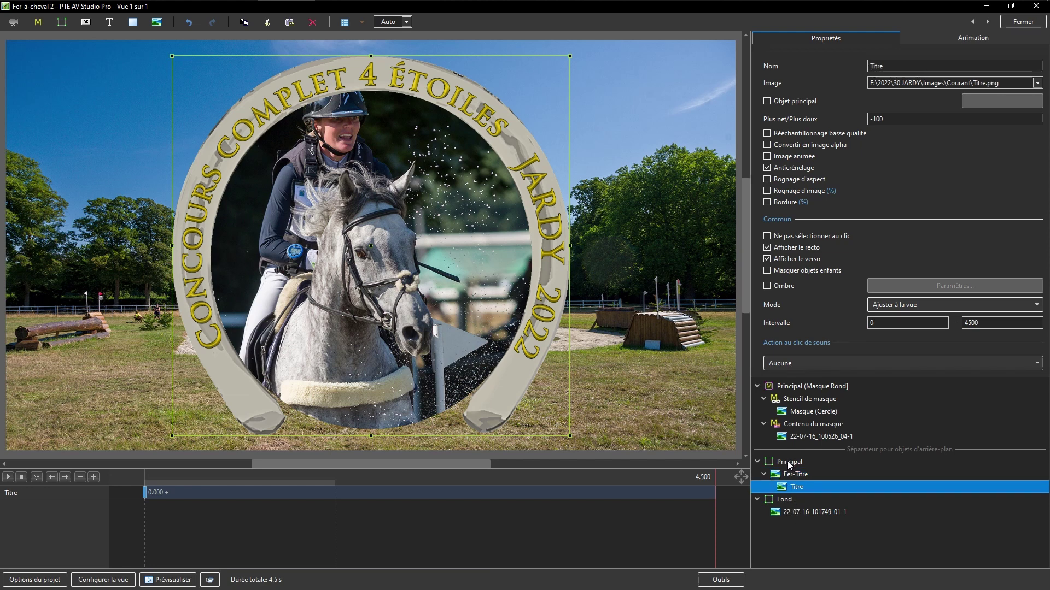
pyautogui.click(800, 510)
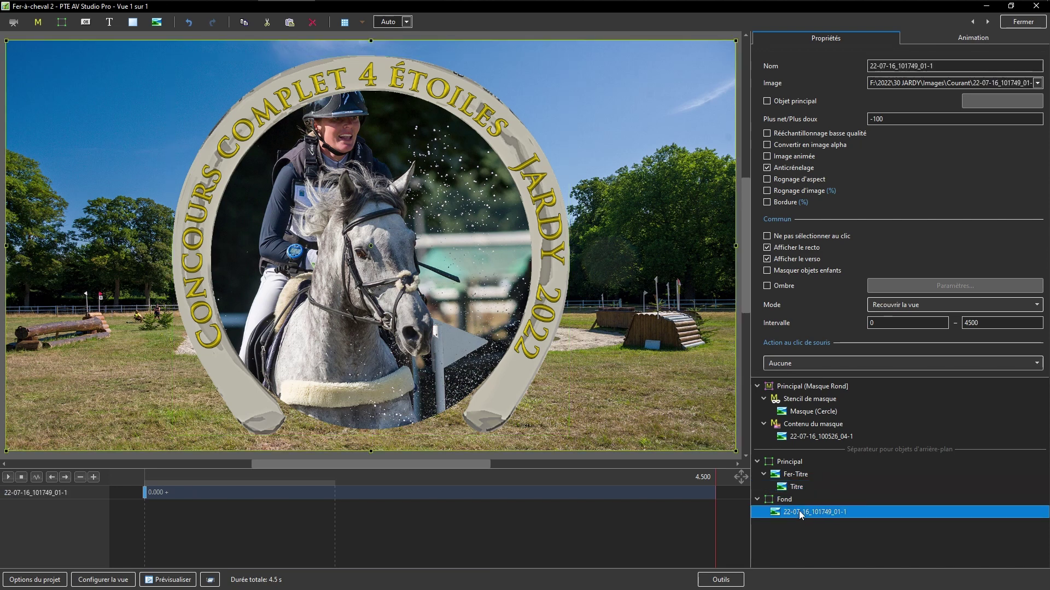
# Rename the Principal frame holding the horseshoe as "Fer à Cheval" and close the object editor
pyautogui.click(793, 464)
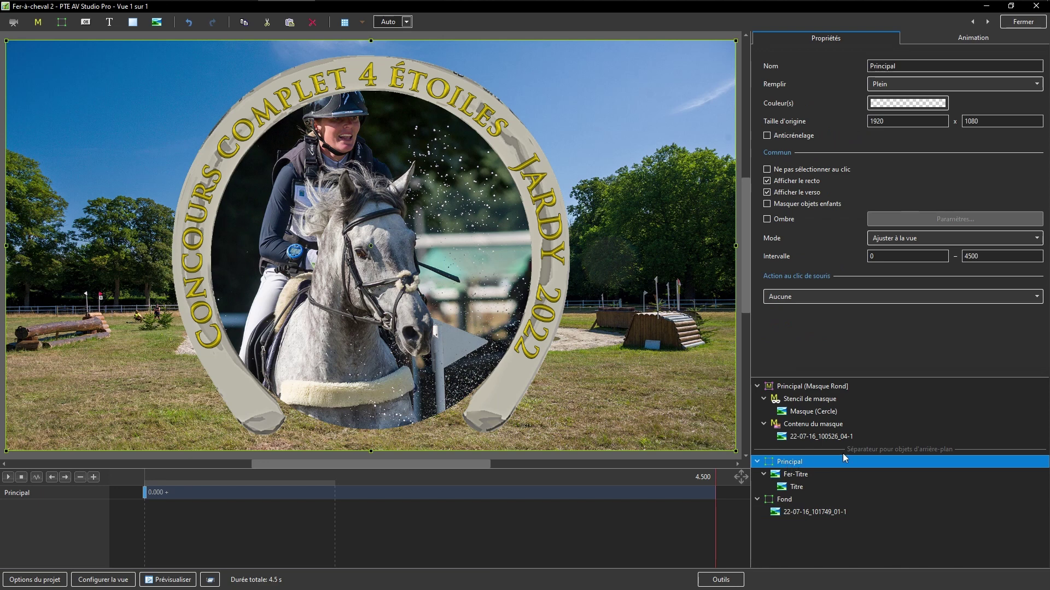
pyautogui.doubleClick(923, 64)
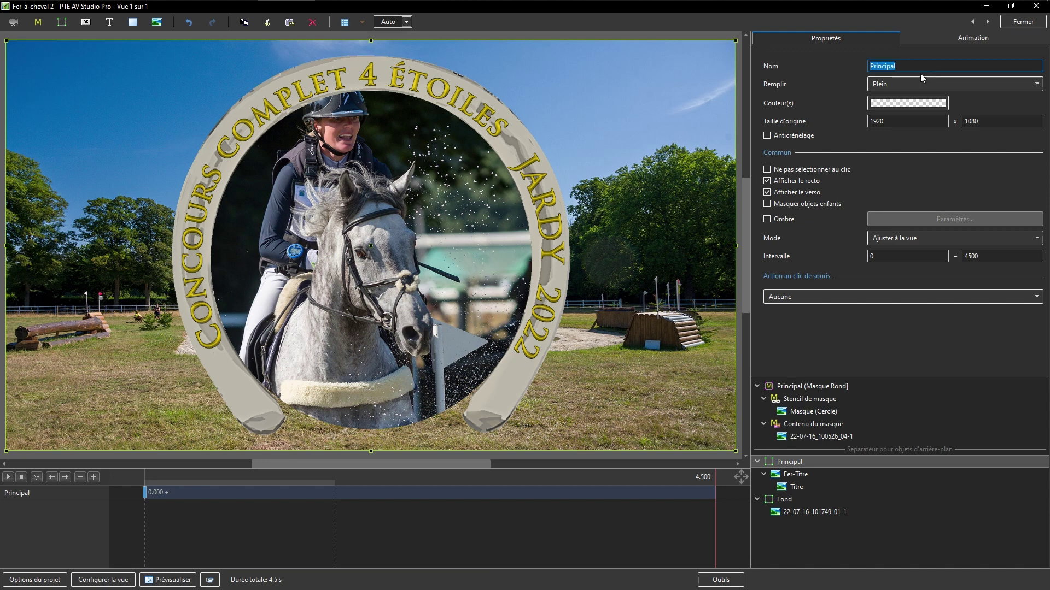
pyautogui.write('Fer à Cheval')
pyautogui.click(800, 465)
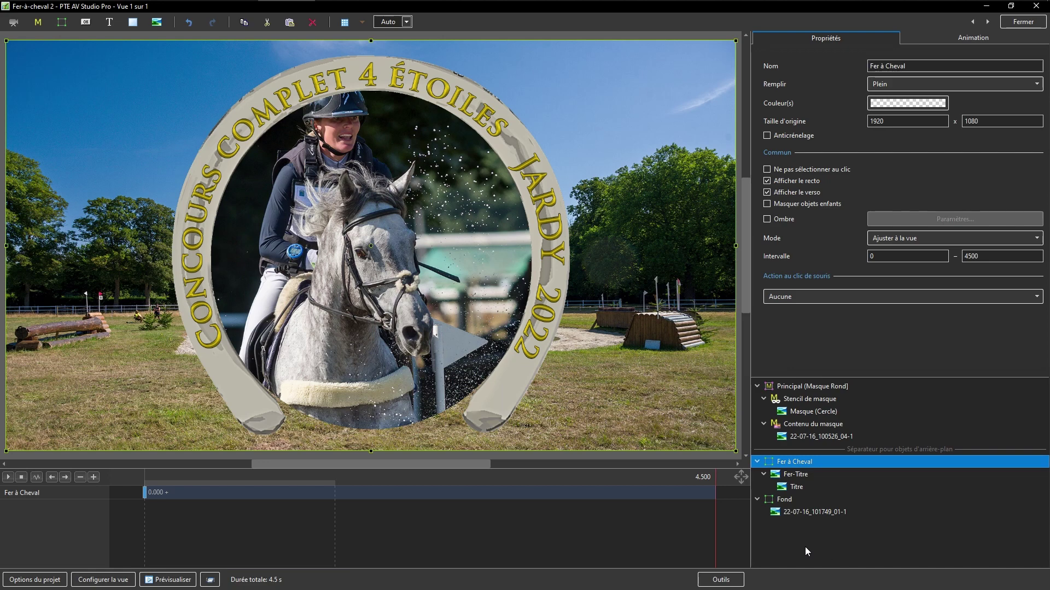
pyautogui.click(1015, 27)
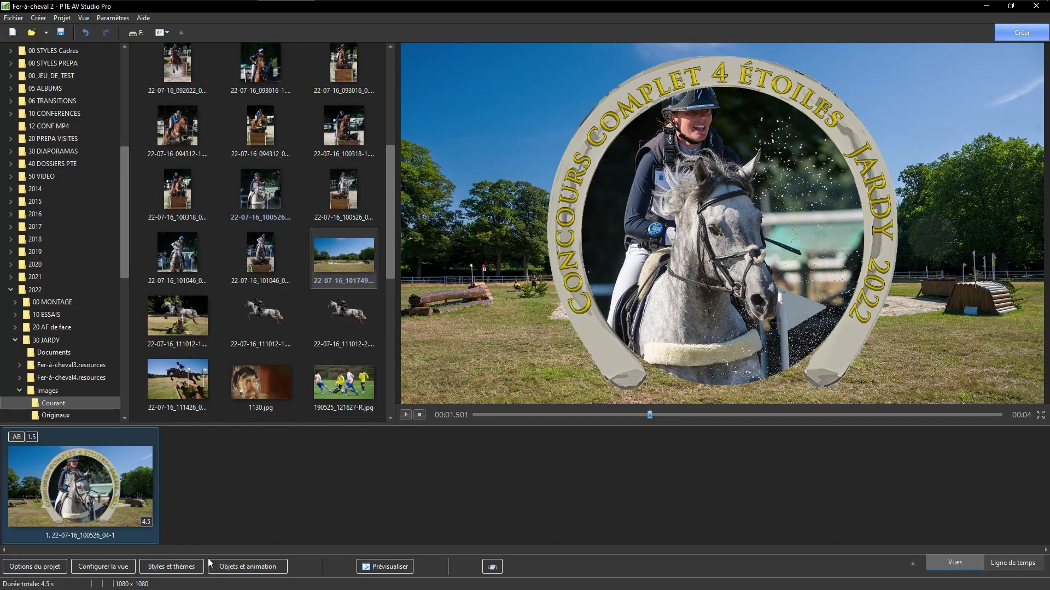
# Set the project's aspect ratio to 4:3 to test how the slide adapts
pyautogui.click(35, 567)
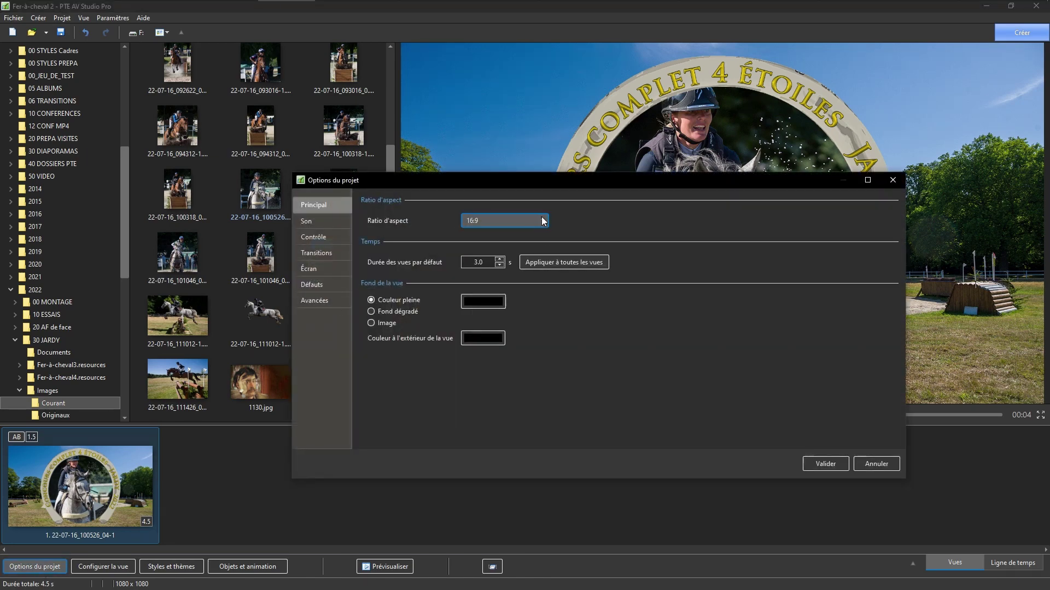
pyautogui.click(541, 218)
pyautogui.click(484, 251)
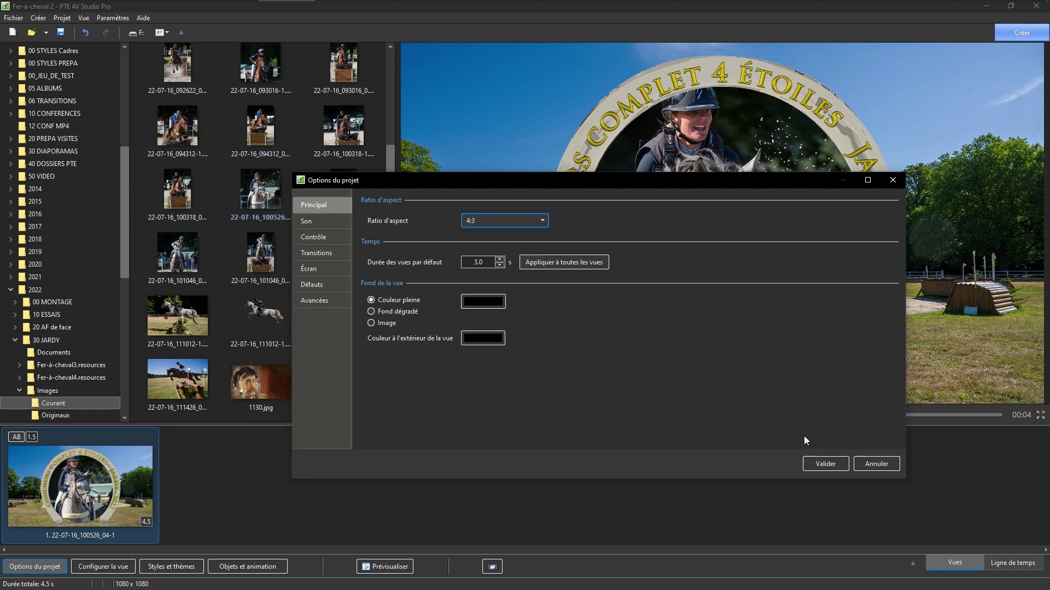
pyautogui.click(819, 466)
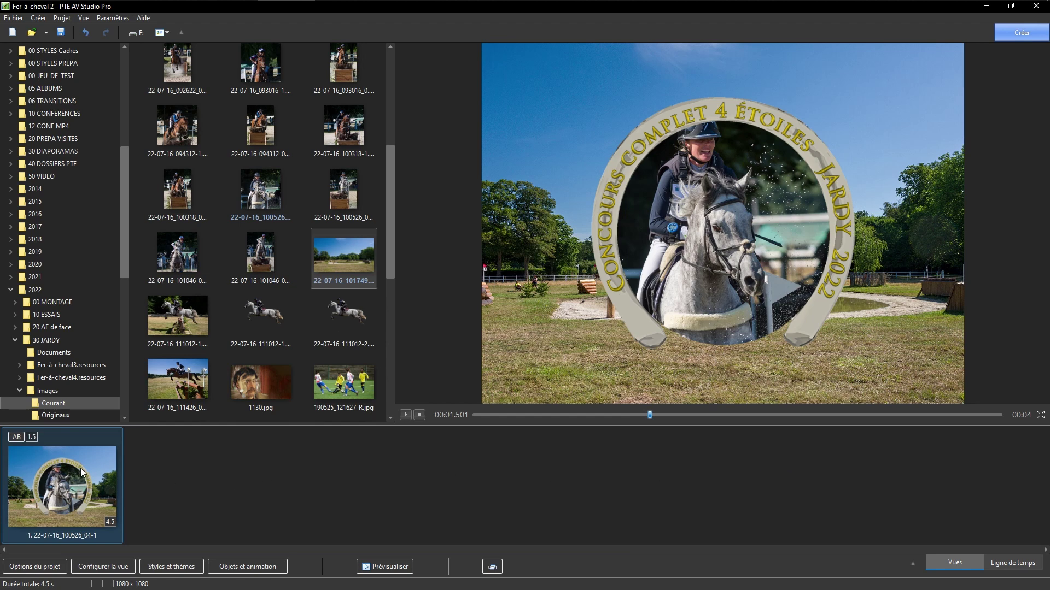
# Duplicate the 4:3 slide and scrub the preview through the transition between the two copies
pyautogui.hotkey('ctrl', 'd')
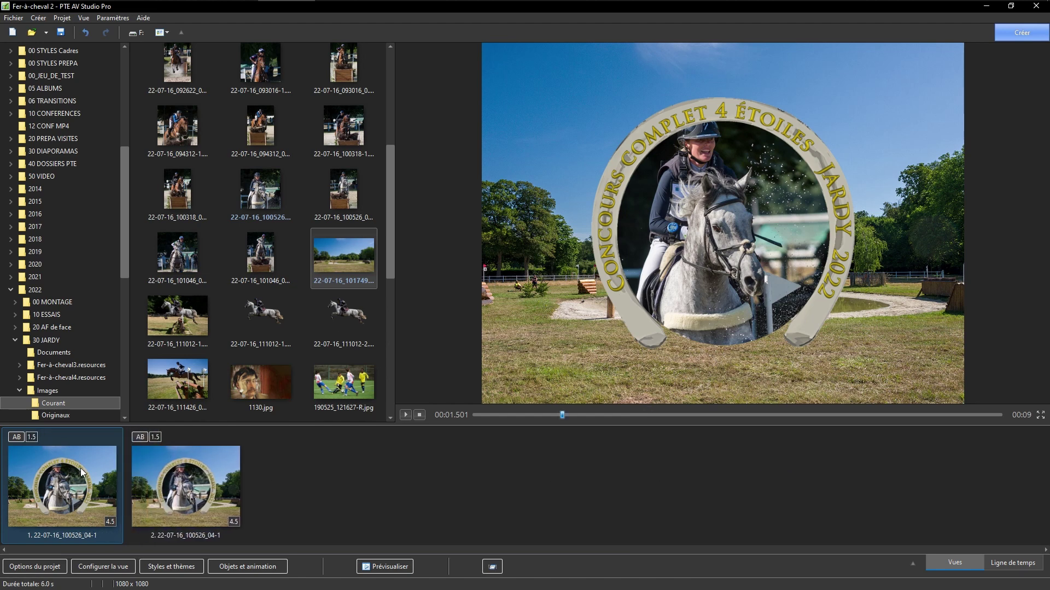
pyautogui.moveTo(562, 415); pyautogui.dragTo(875, 419)
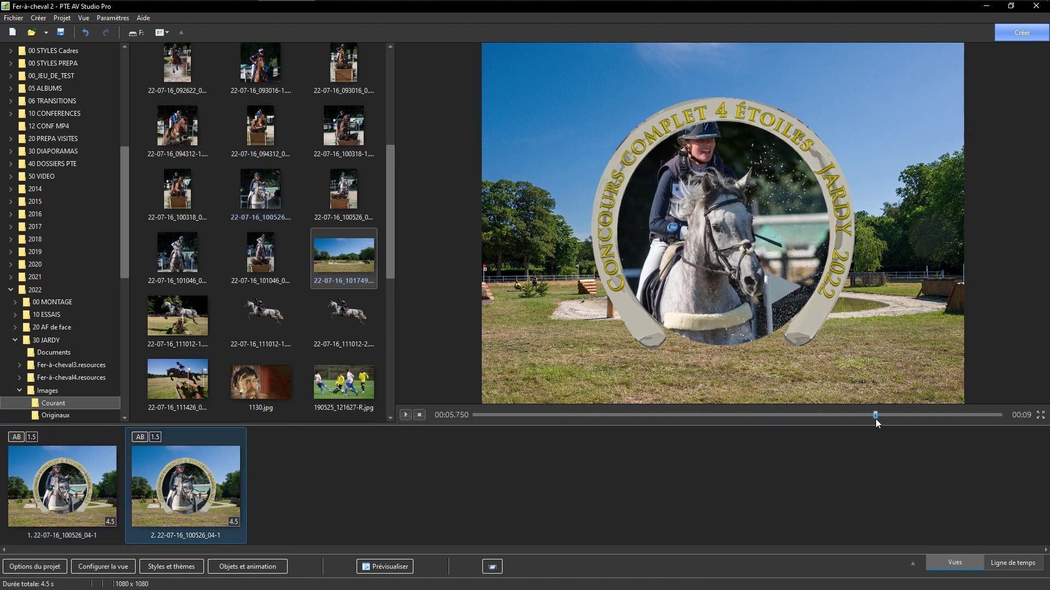
pyautogui.moveTo(581, 419); pyautogui.dragTo(639, 426)
# Set the project to a custom aspect ratio (Personnalisé) with a virtual slide size of 2390 x 1000
pyautogui.click(25, 568)
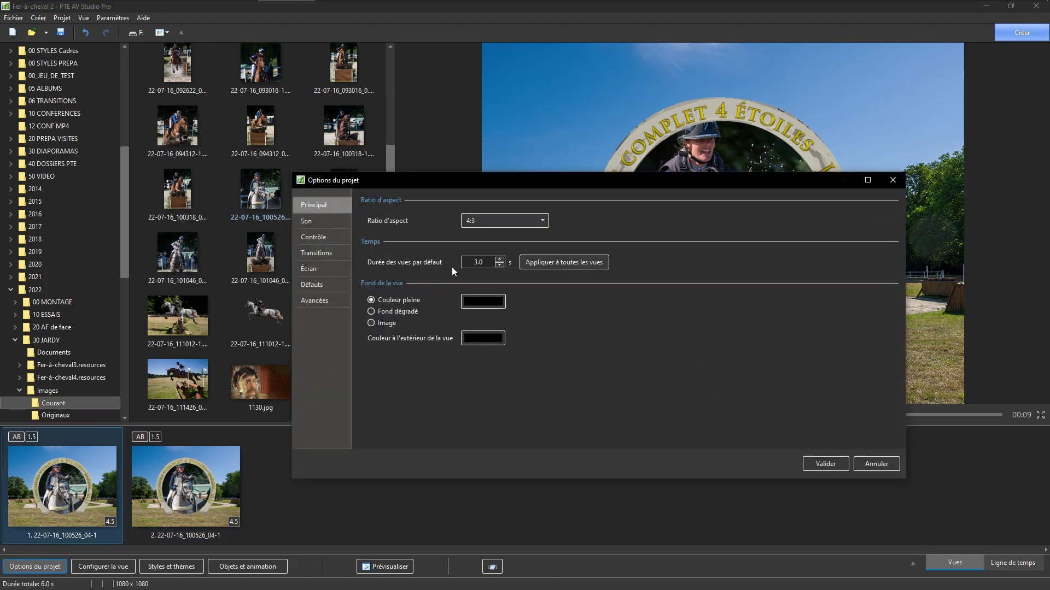
pyautogui.click(540, 221)
pyautogui.click(480, 293)
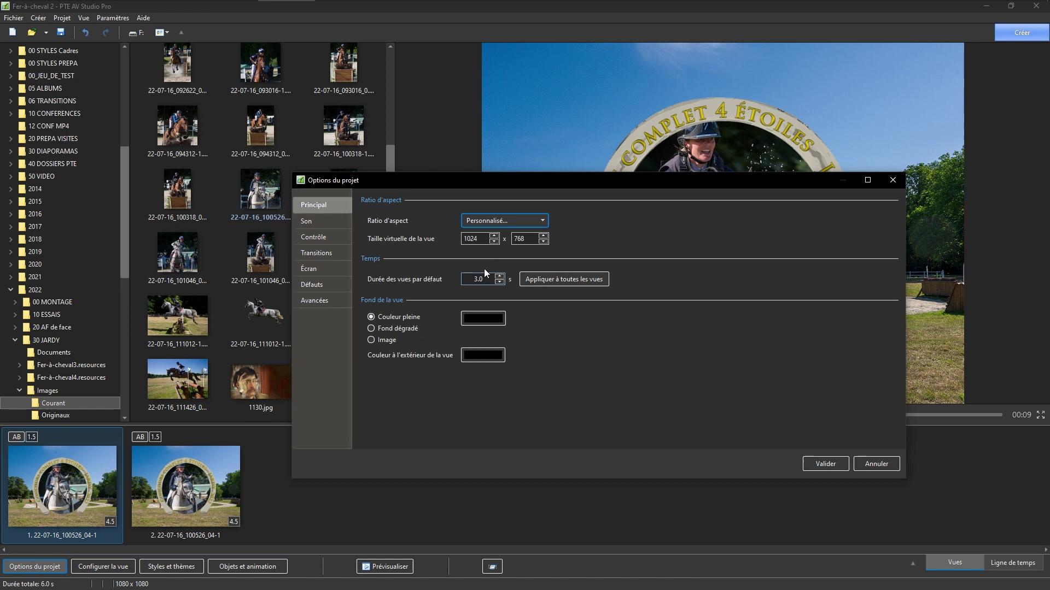
pyautogui.doubleClick(485, 240)
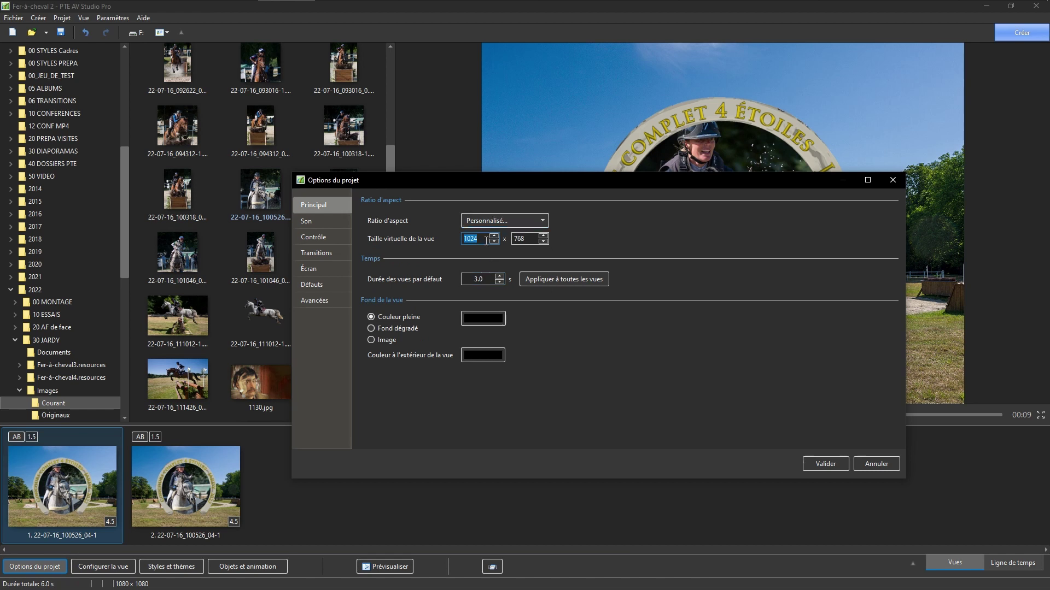
pyautogui.write('2390')
pyautogui.doubleClick(533, 239)
pyautogui.write('1000')
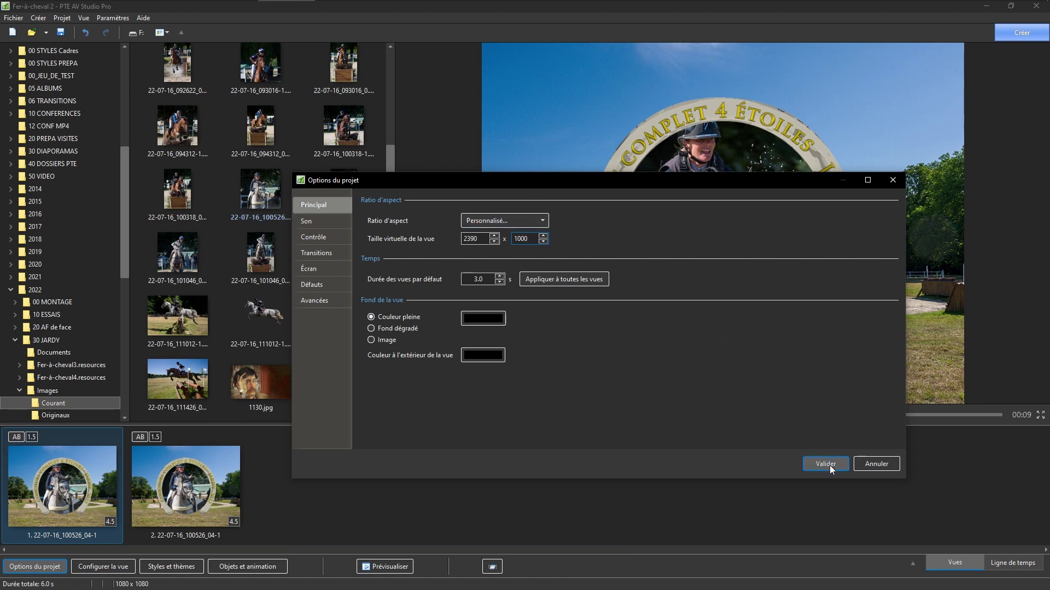
pyautogui.click(825, 464)
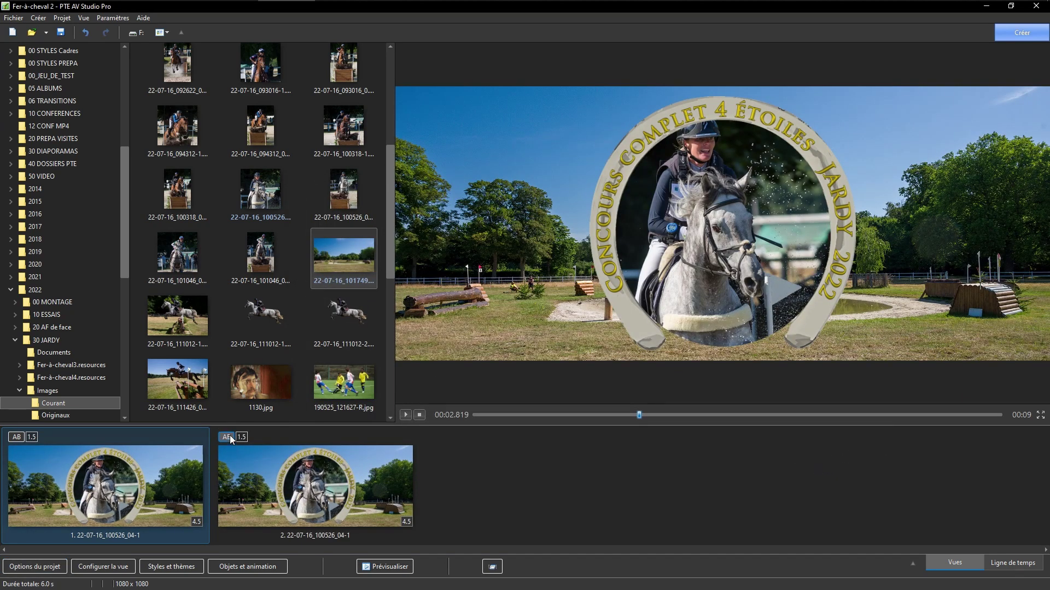
# Scrub through the transition in the wide format, and undo the slide duplication and both aspect ratio changes
pyautogui.moveTo(641, 416); pyautogui.dragTo(747, 415)
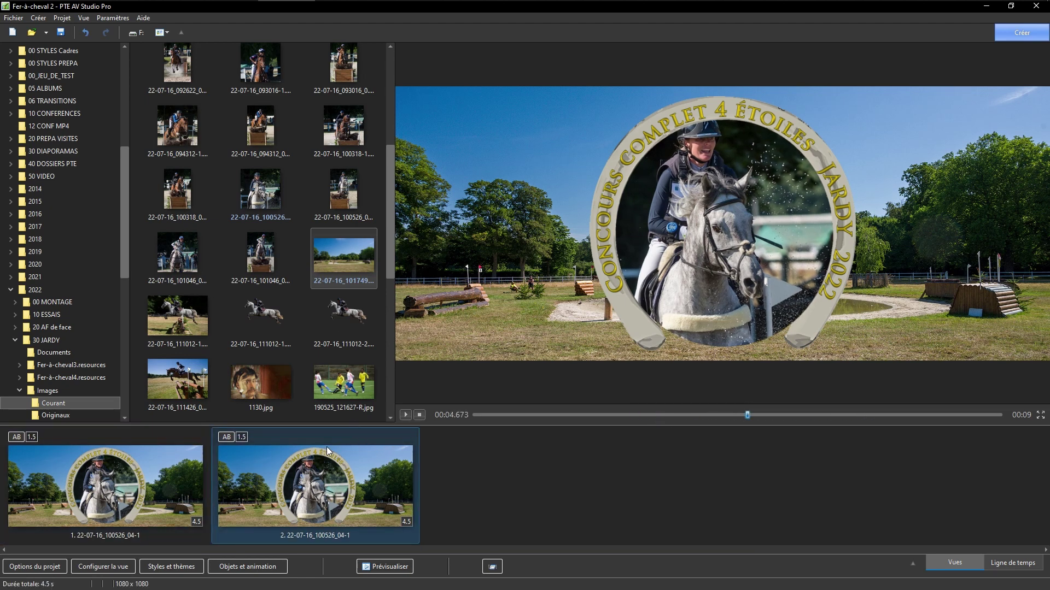
pyautogui.click(85, 36)
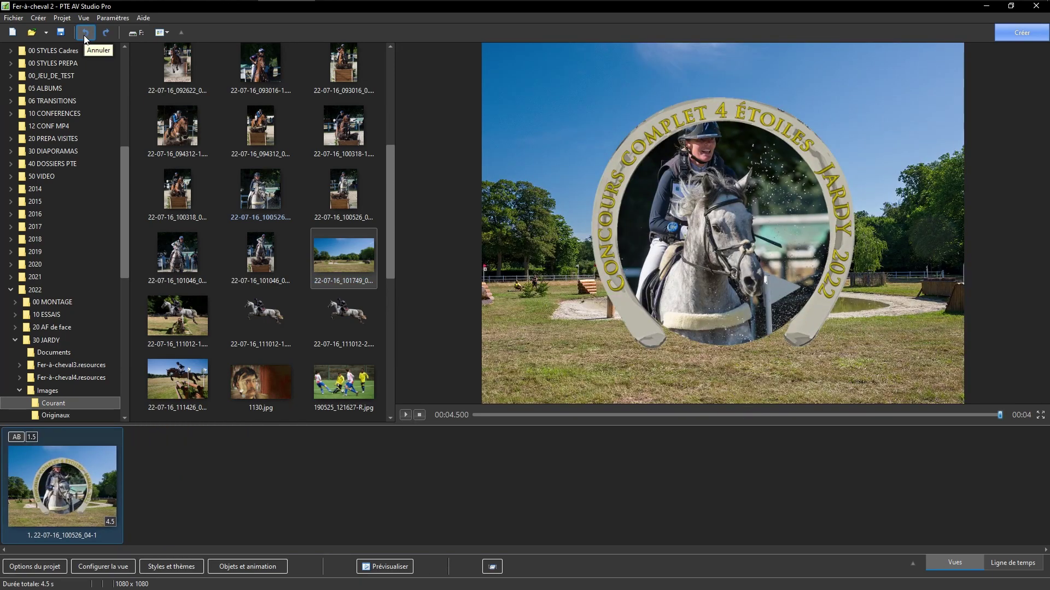
pyautogui.click(86, 37)
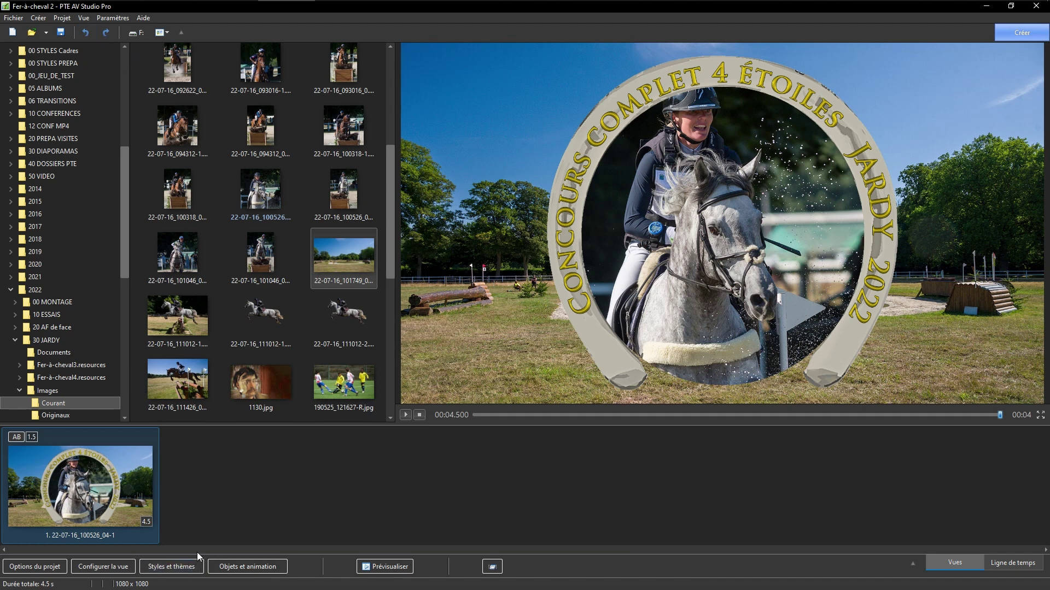
# Create a style from the slide named "Fer-à-cheval 2" in the Diapositif category, valid for any aspect ratio (Tout ratio d'aspect)
pyautogui.click(167, 569)
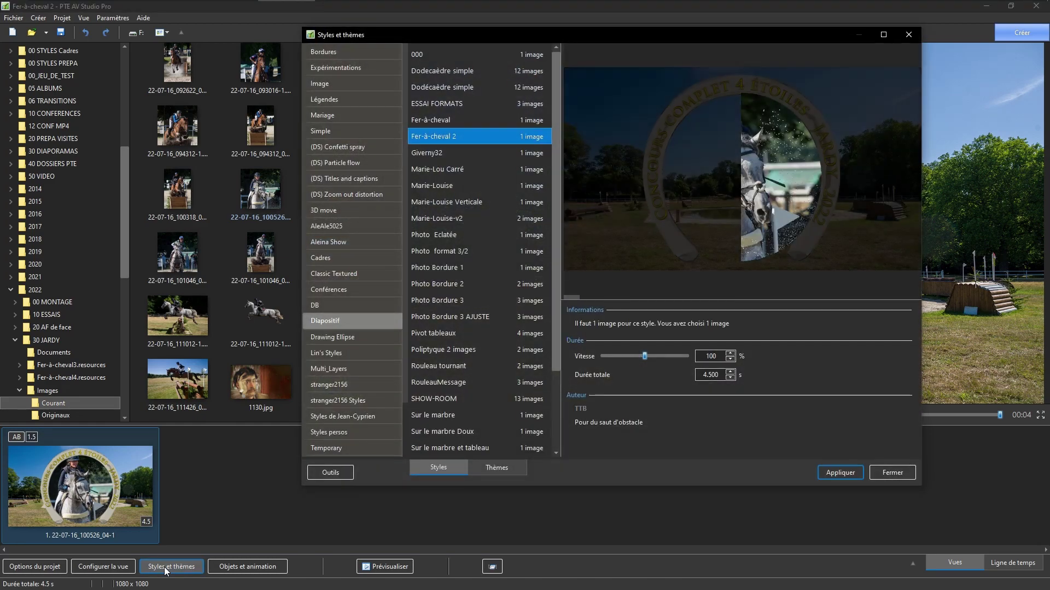
pyautogui.click(326, 473)
pyautogui.click(339, 471)
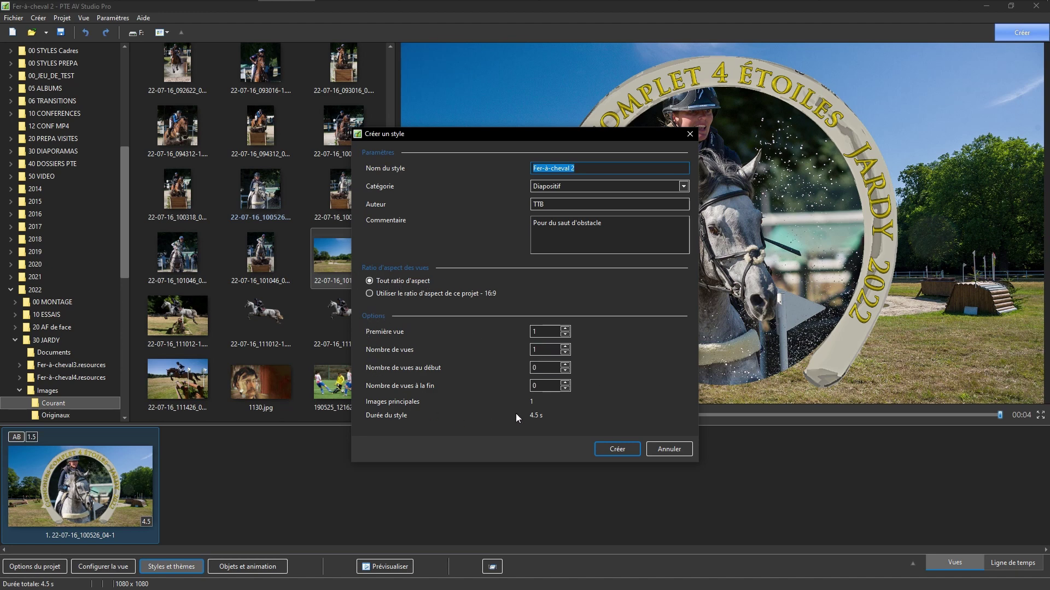
pyautogui.click(617, 449)
pyautogui.click(528, 324)
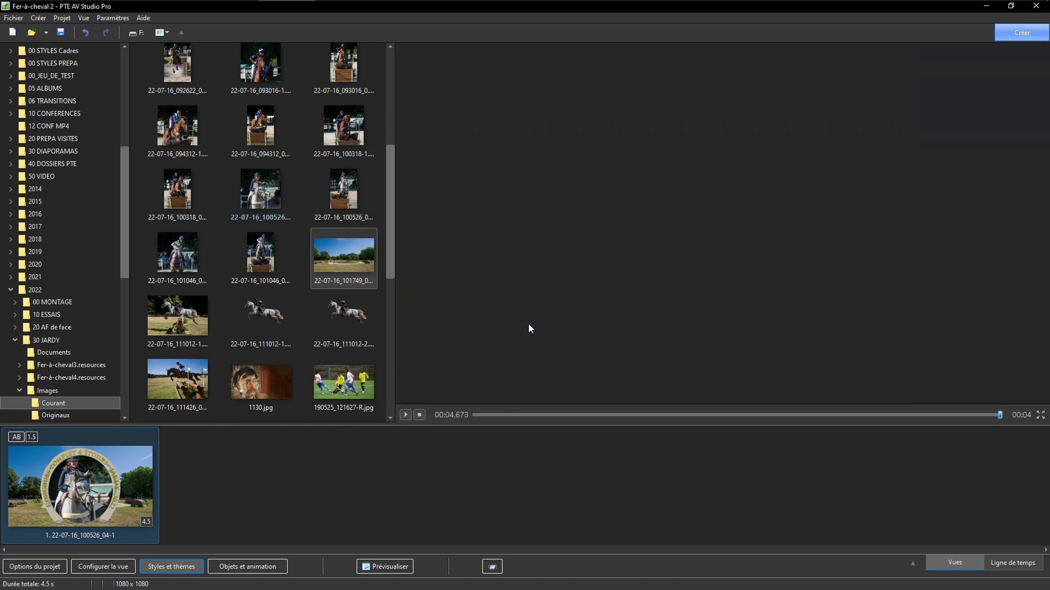
# Add photos 22-07-16_091145_01-1, 22-07-16_092136_01-1, 22-07-16_092315_02-1, 22-07-16_092622_02-1 and 22-07-16_094312-1 as slides after the horseshoe slide
pyautogui.scroll(2, 307, 156)
pyautogui.scroll(2, 307, 150)
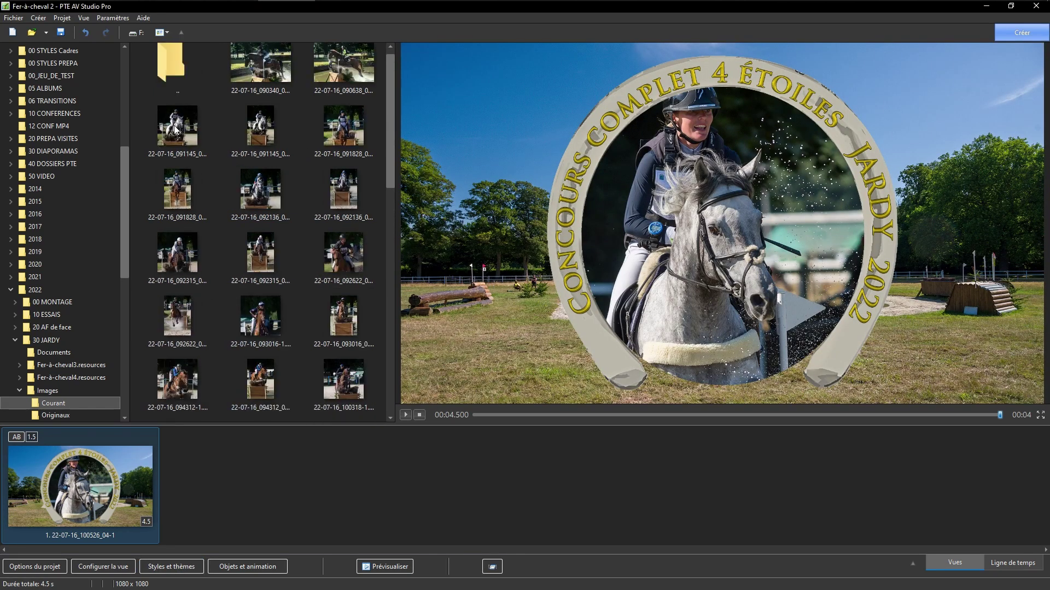
pyautogui.click(176, 129)
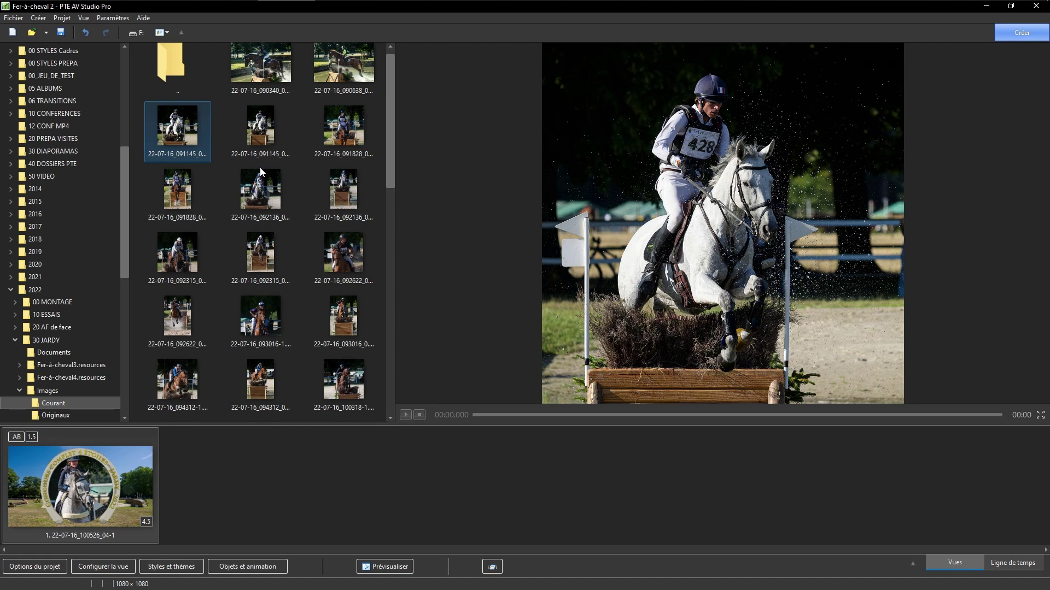
pyautogui.click(264, 192)
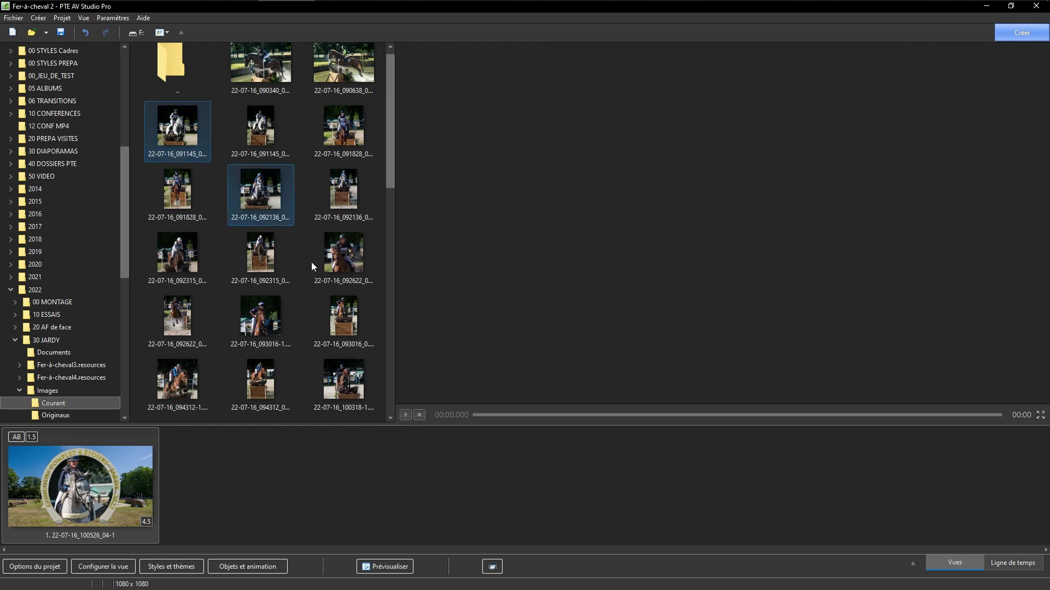
pyautogui.keyDown('ctrl'); pyautogui.click(177, 249); pyautogui.keyUp('ctrl')
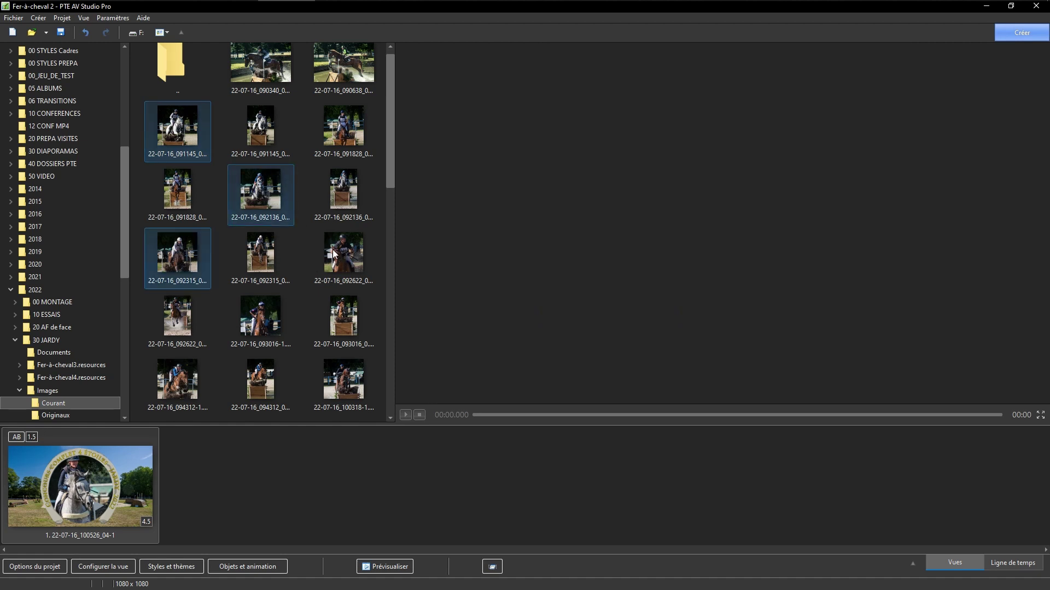
pyautogui.keyDown('ctrl'); pyautogui.click(334, 253); pyautogui.keyUp('ctrl')
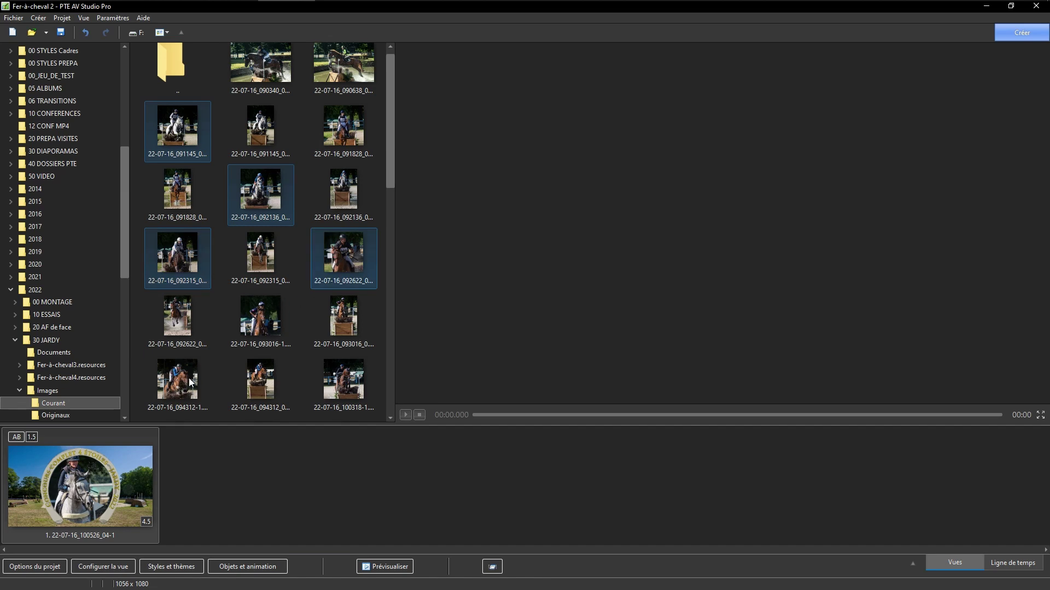
pyautogui.keyDown('ctrl'); pyautogui.click(178, 382); pyautogui.keyUp('ctrl')
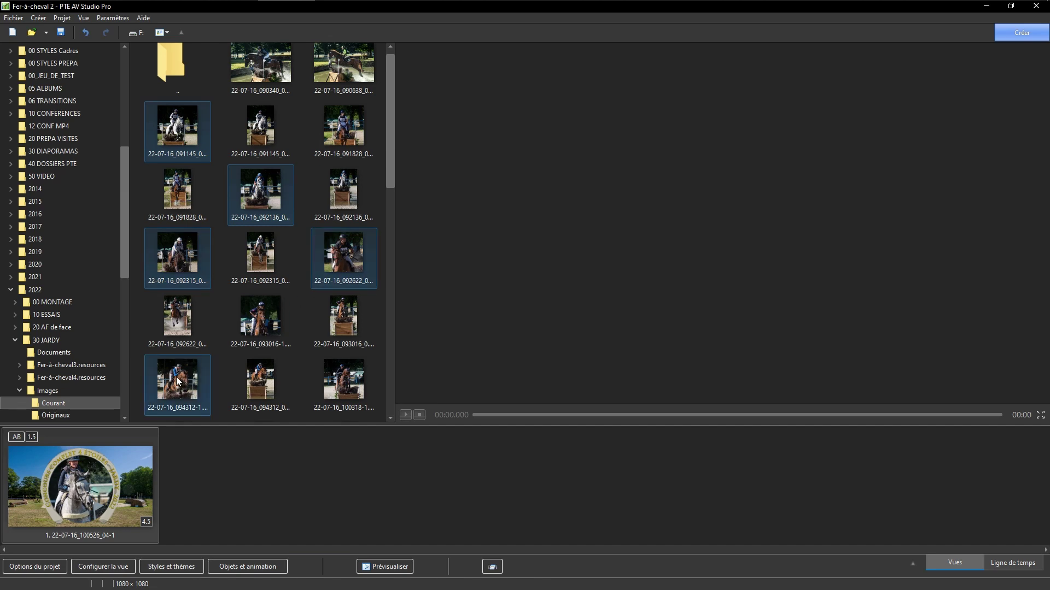
pyautogui.moveTo(178, 381); pyautogui.dragTo(316, 496)
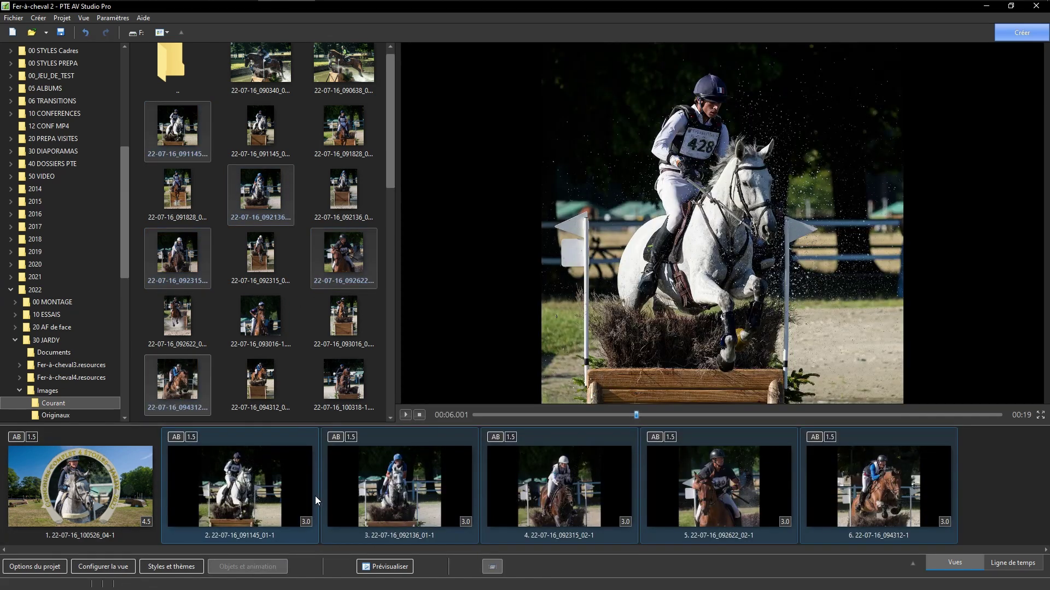
# Apply the Fer-à-cheval 2 style from the Diapositif category to the five added photo slides
pyautogui.click(169, 568)
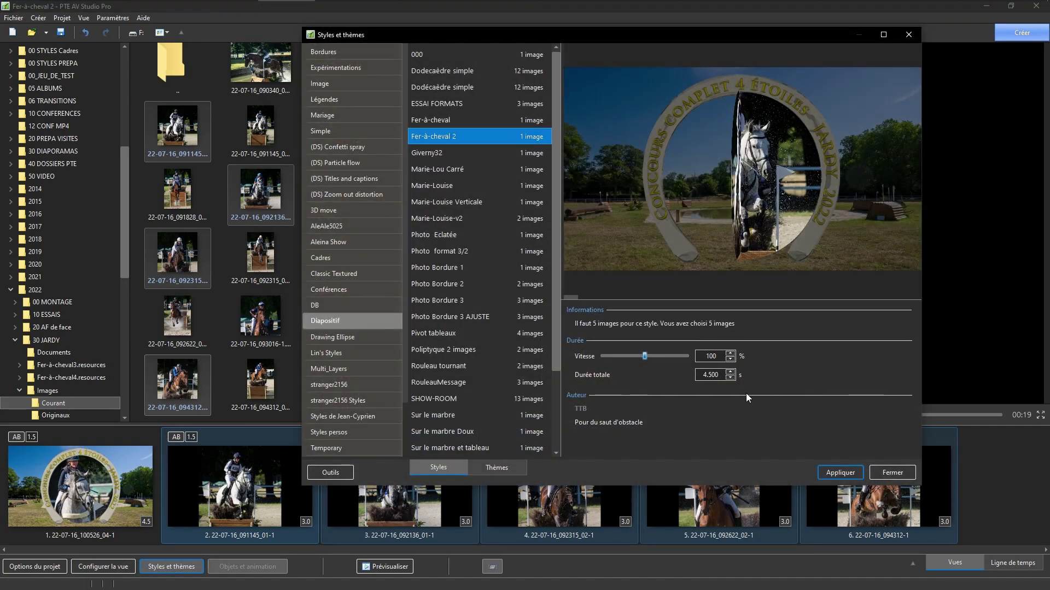
pyautogui.click(837, 474)
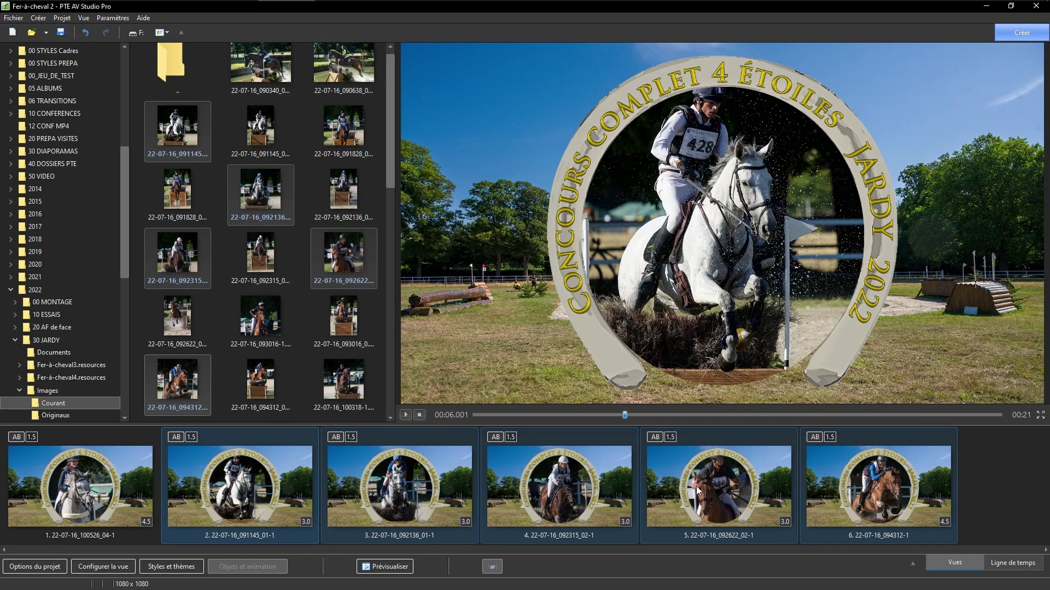
# Open the first slide's objects and shift photo 22-07-16_100526_04-1 slightly down and right to center the rider in the horseshoe
pyautogui.click(75, 479)
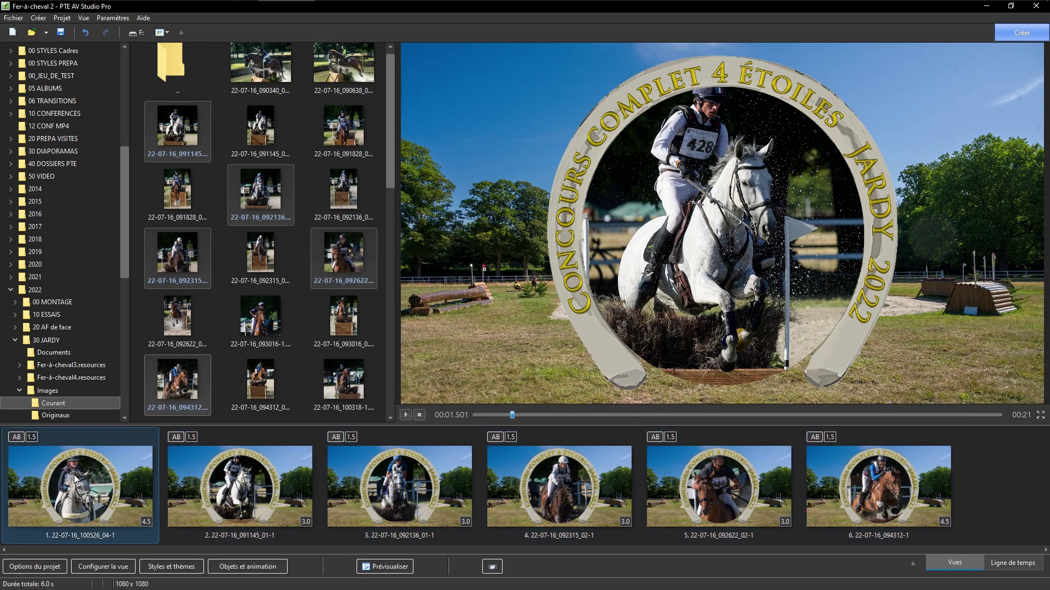
pyautogui.doubleClick(75, 478)
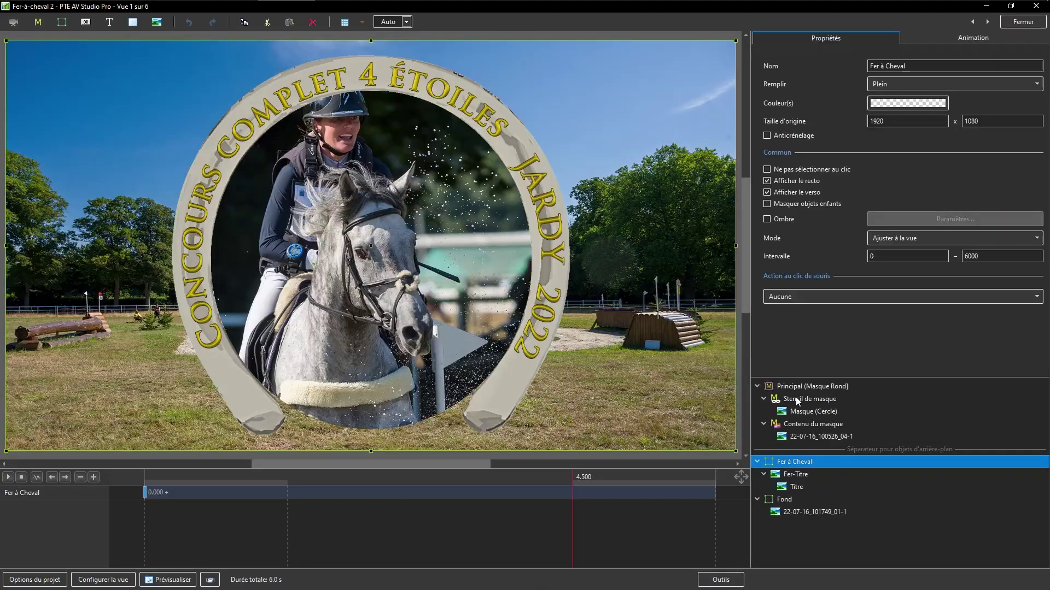
pyautogui.click(804, 461)
pyautogui.click(807, 437)
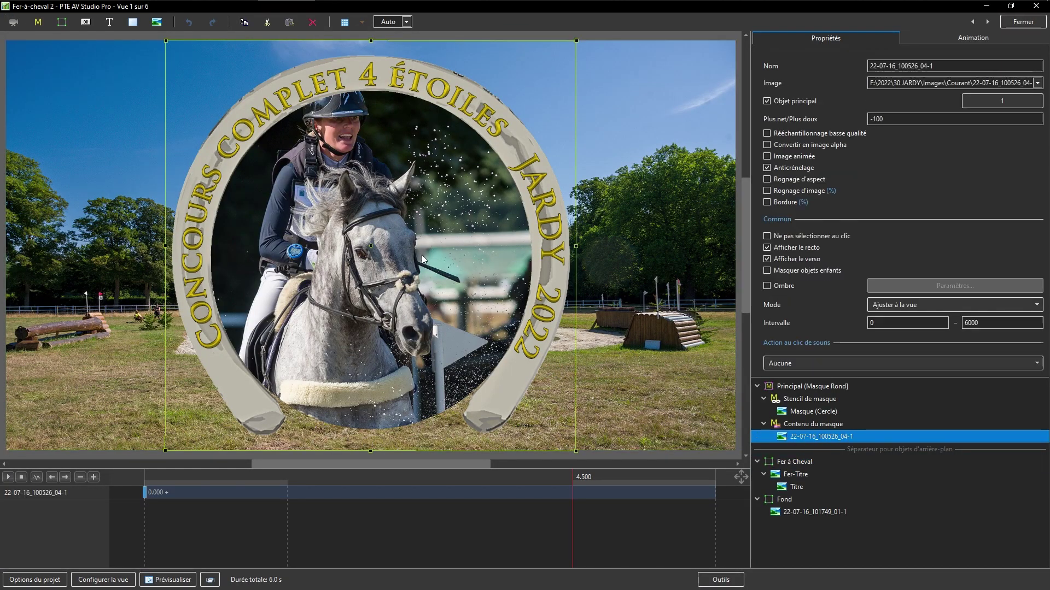
pyautogui.moveTo(424, 252); pyautogui.dragTo(450, 278)
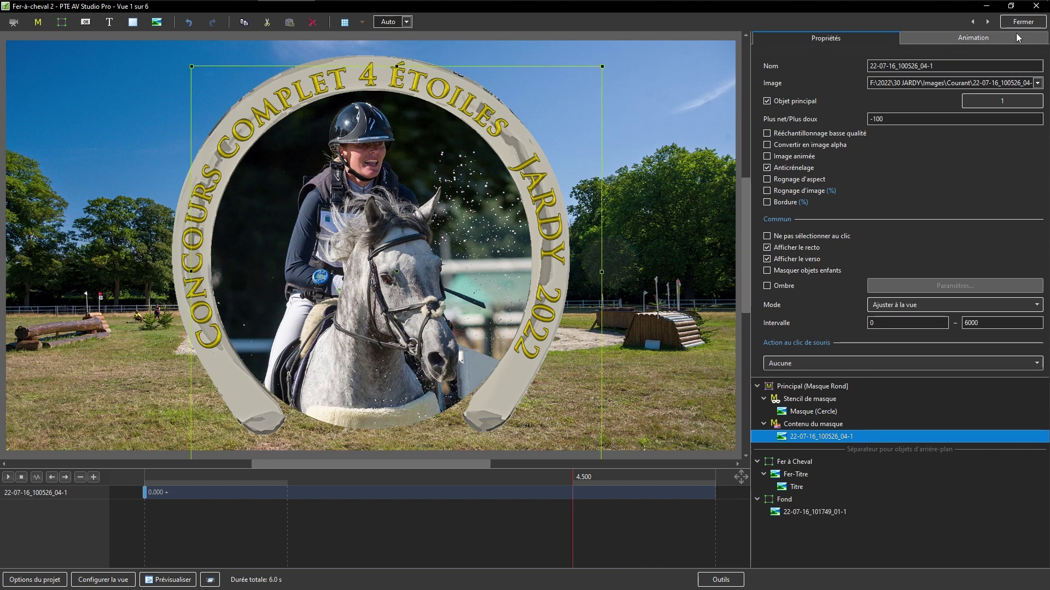
# On the second slide, shift photo 22-07-16_091145_01-1 slightly down and right within the circular mask
pyautogui.click(988, 22)
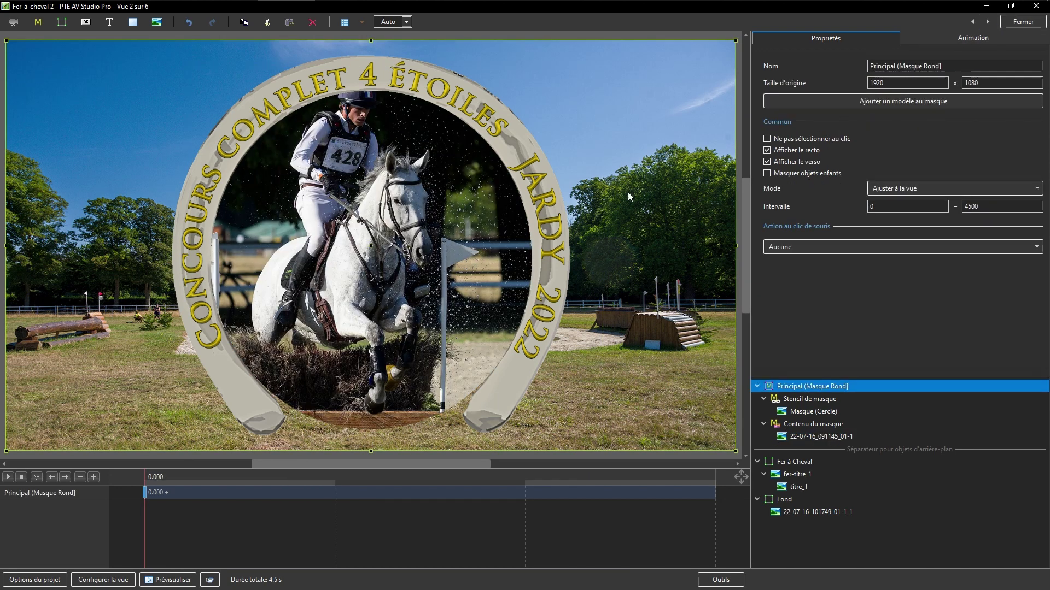
pyautogui.click(822, 436)
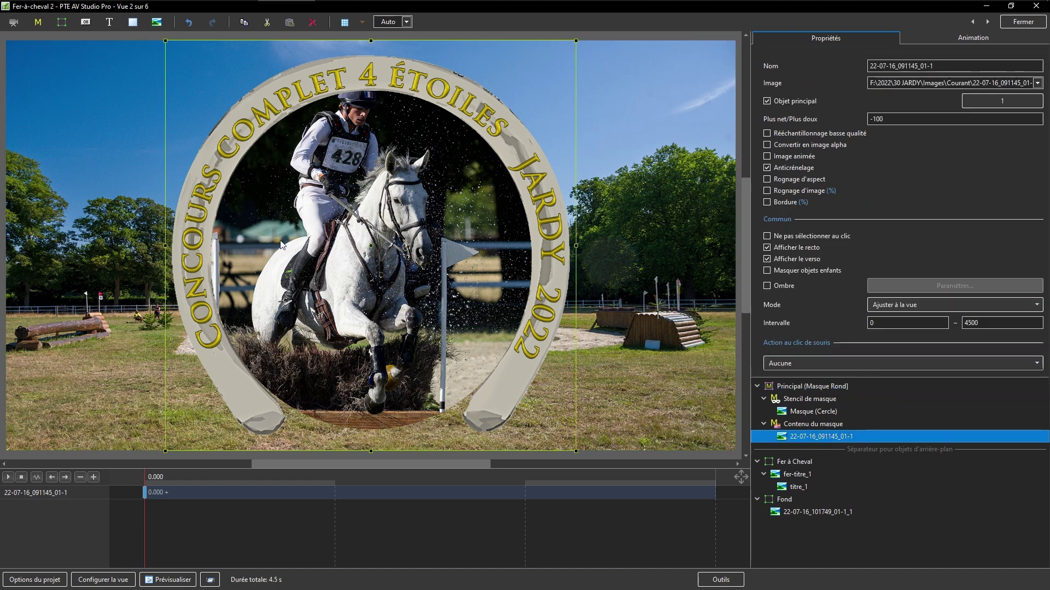
pyautogui.moveTo(400, 196); pyautogui.dragTo(420, 224)
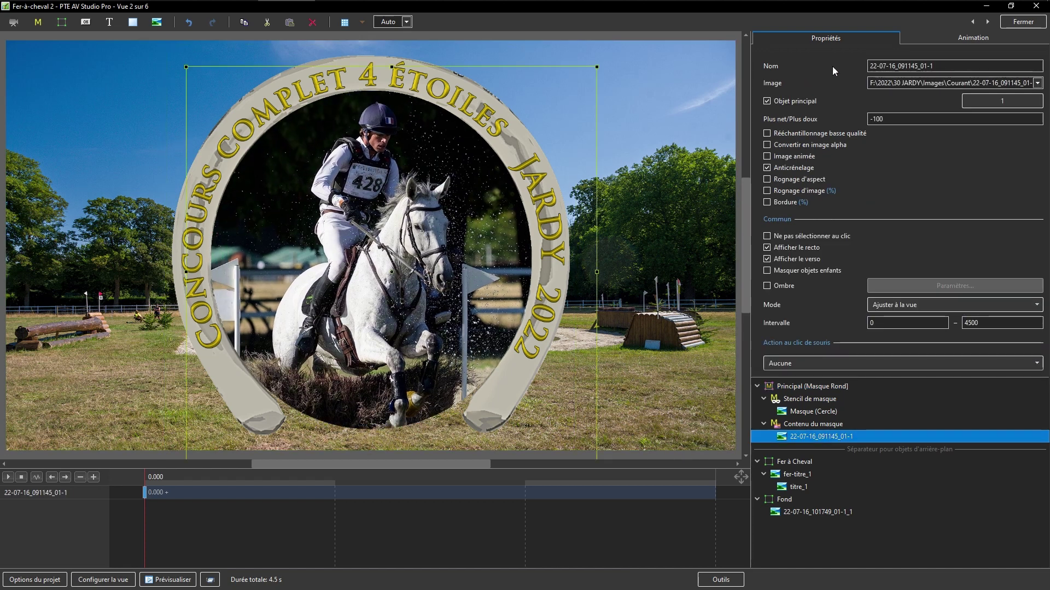
# On the third slide, undo the mask's displacement, shift only photo 22-07-16_092136_01-1 slightly down and right, and close the object editor
pyautogui.click(987, 21)
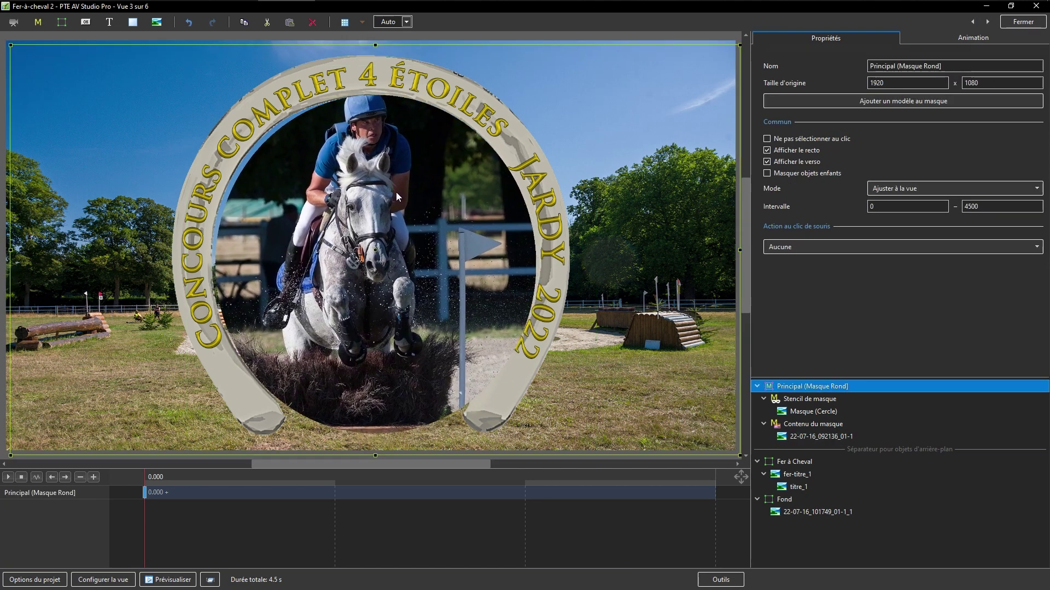
pyautogui.hotkey('ctrl', 'z')
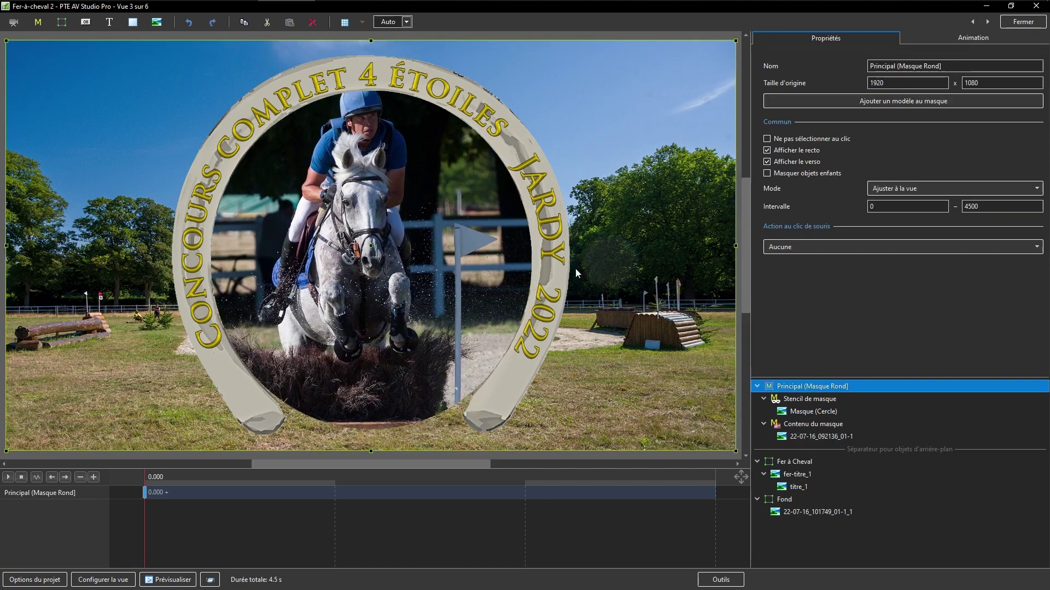
pyautogui.click(810, 436)
pyautogui.moveTo(402, 194); pyautogui.dragTo(414, 219)
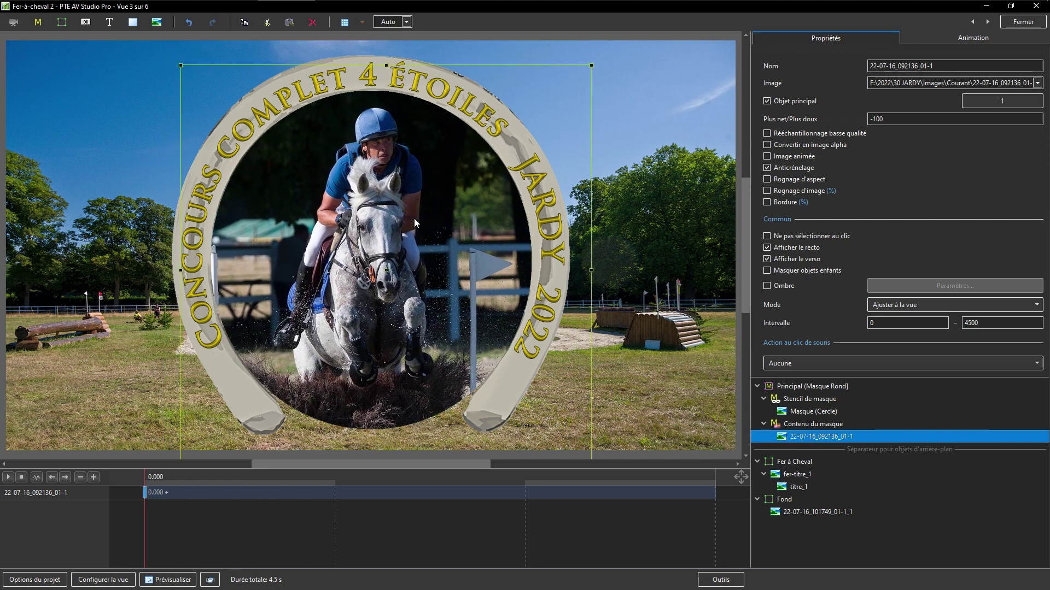
pyautogui.click(1024, 27)
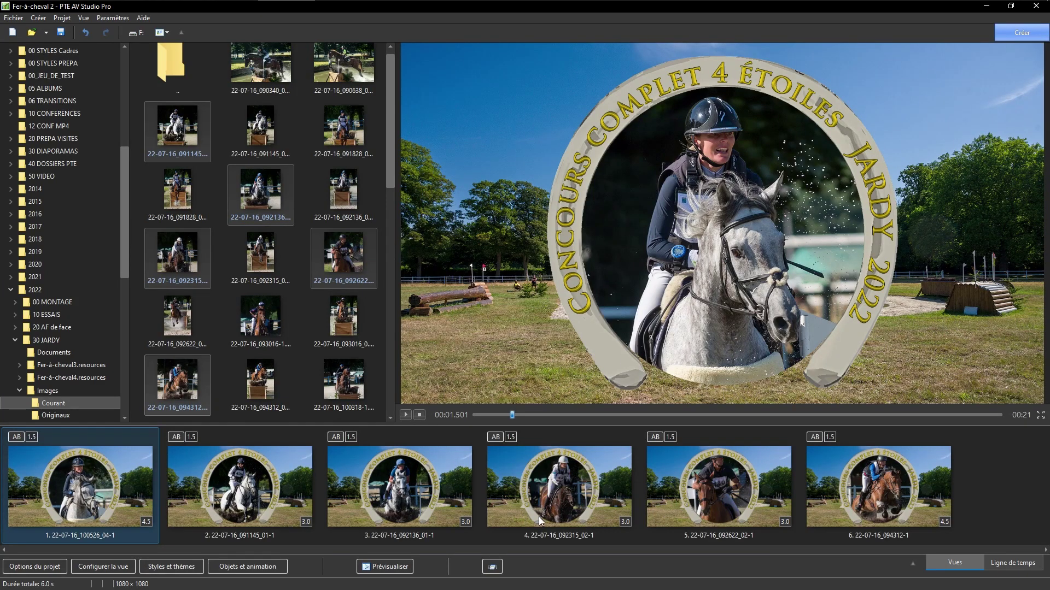
# Set the project's aspect ratio to 4:3
pyautogui.click(38, 569)
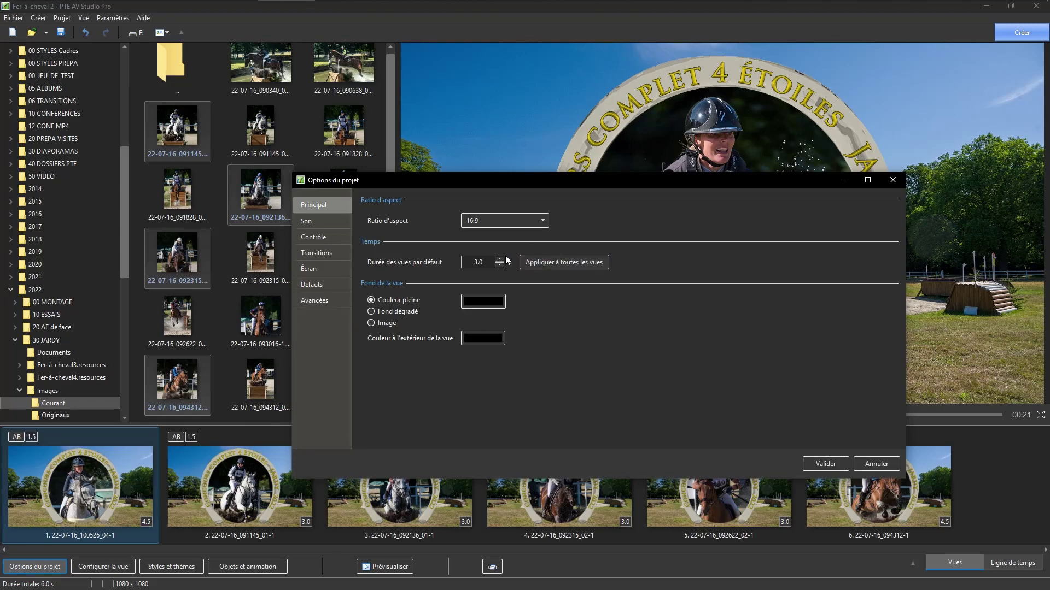
pyautogui.click(543, 221)
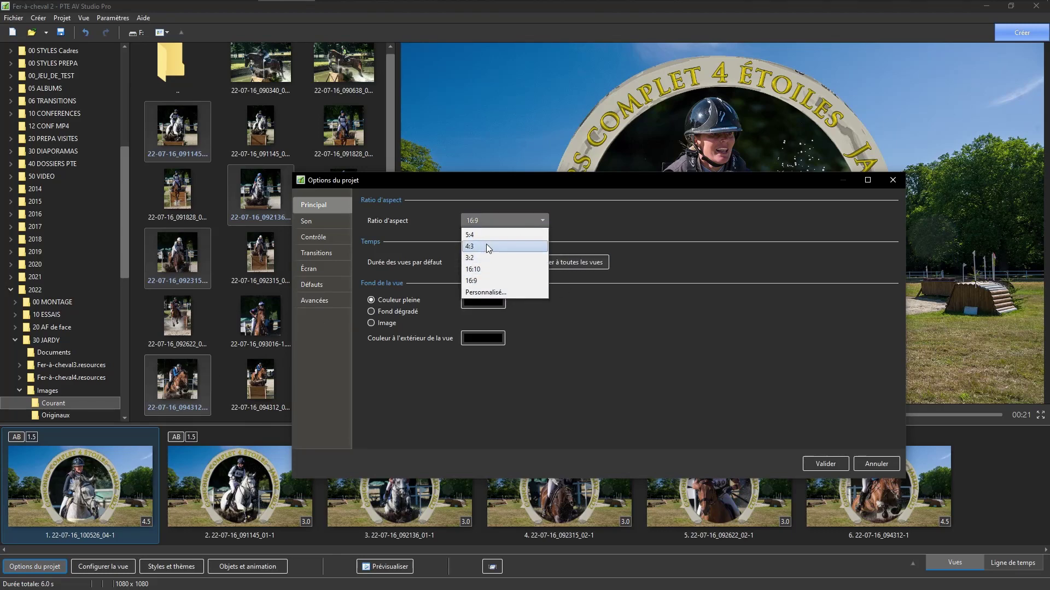
pyautogui.click(487, 246)
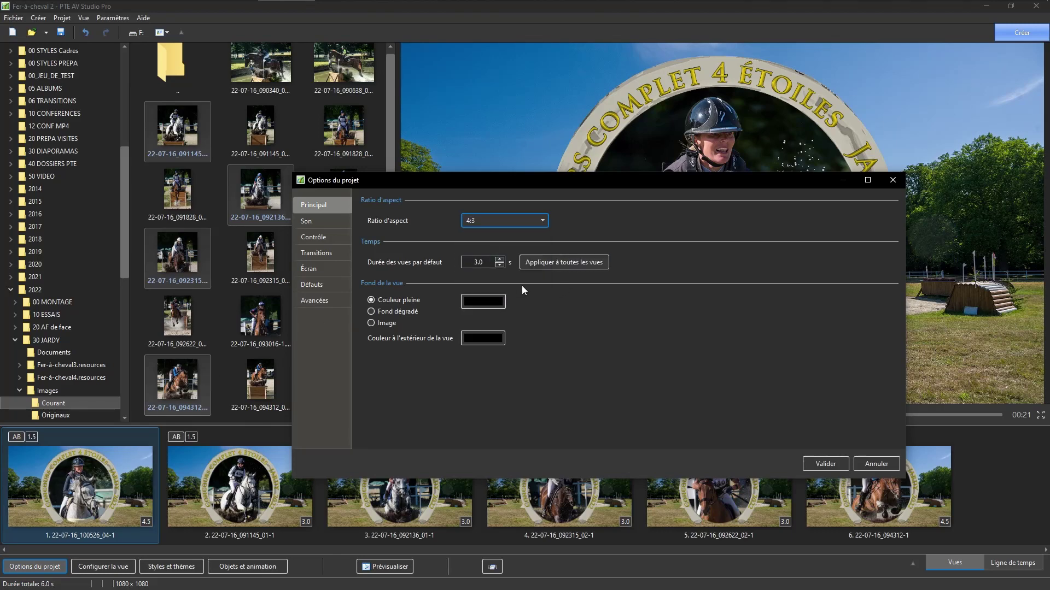
pyautogui.click(824, 465)
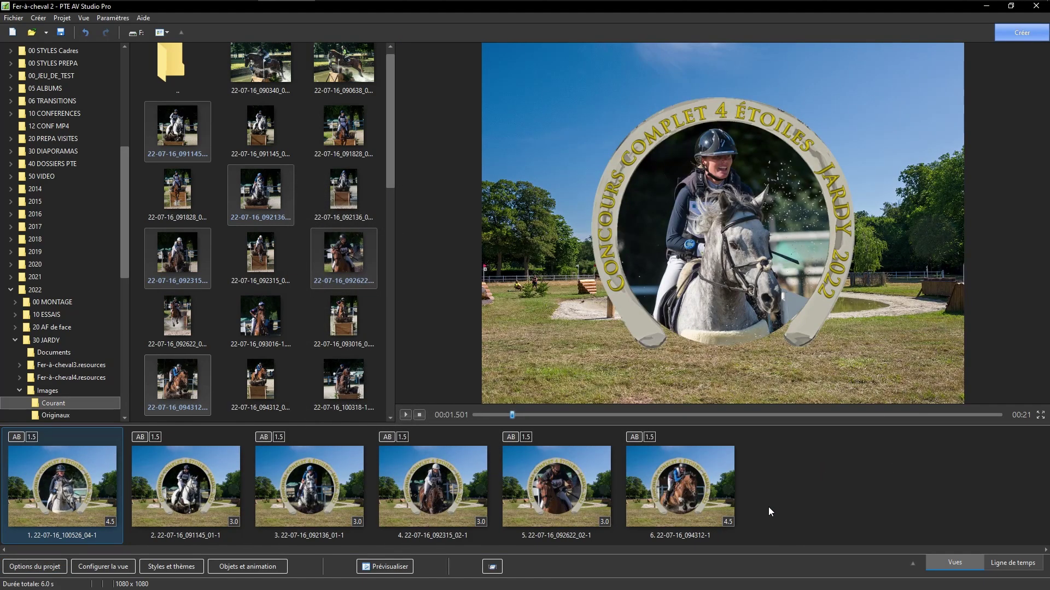
# Check the first three slides in the 4:3 format and preview the first slide's Demi-Volet Découvrant transition without changing it
pyautogui.click(188, 484)
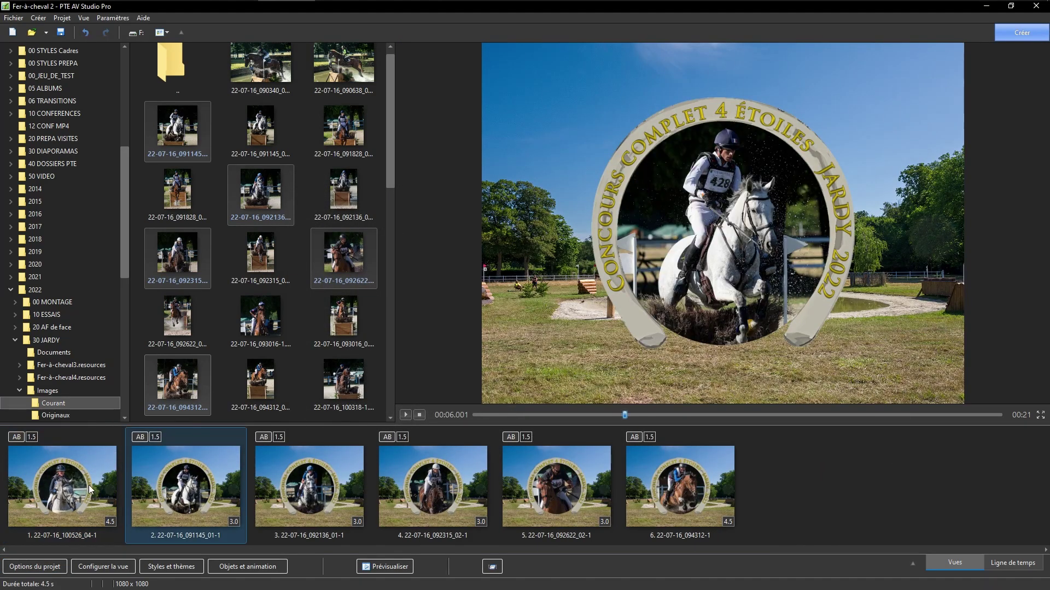
pyautogui.click(48, 481)
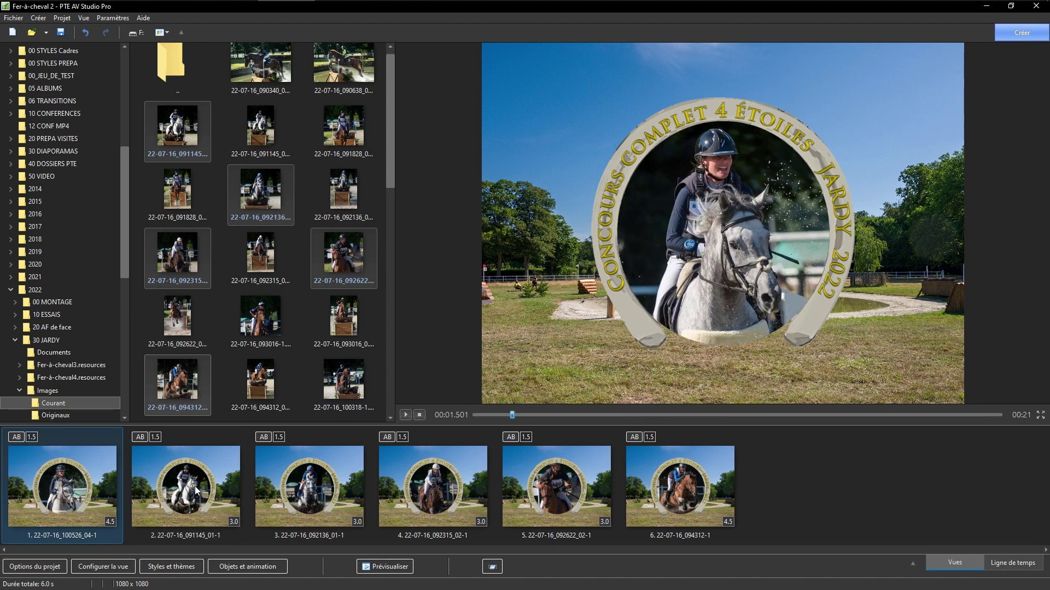
pyautogui.click(300, 481)
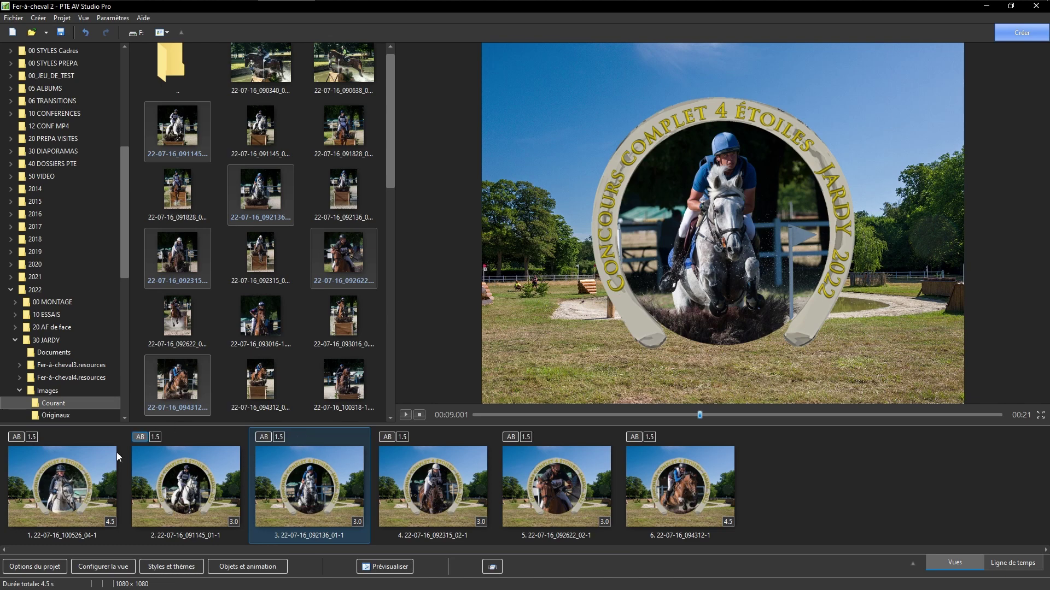
pyautogui.click(16, 437)
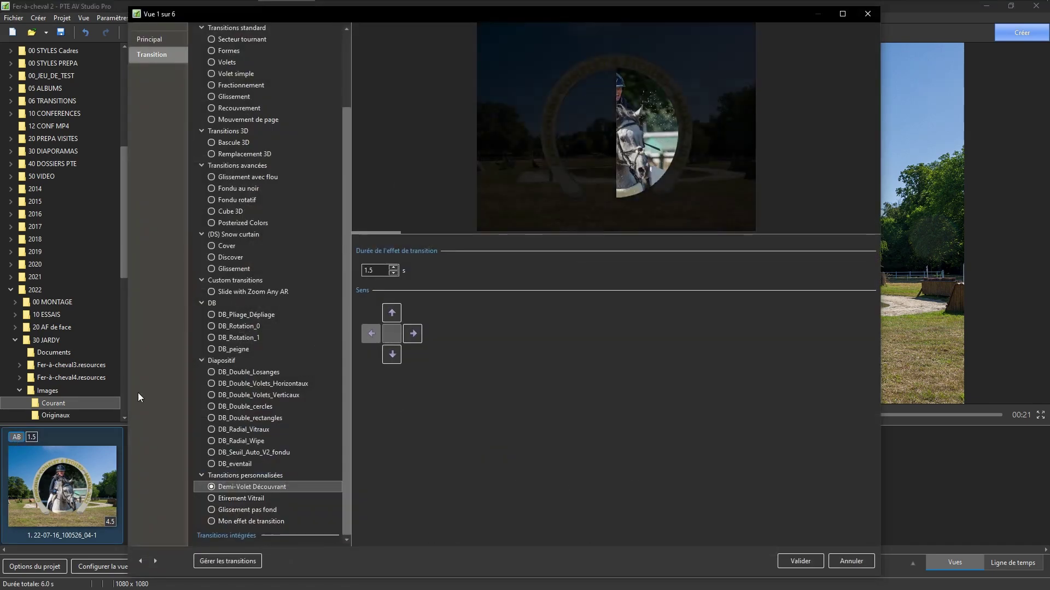
pyautogui.click(214, 491)
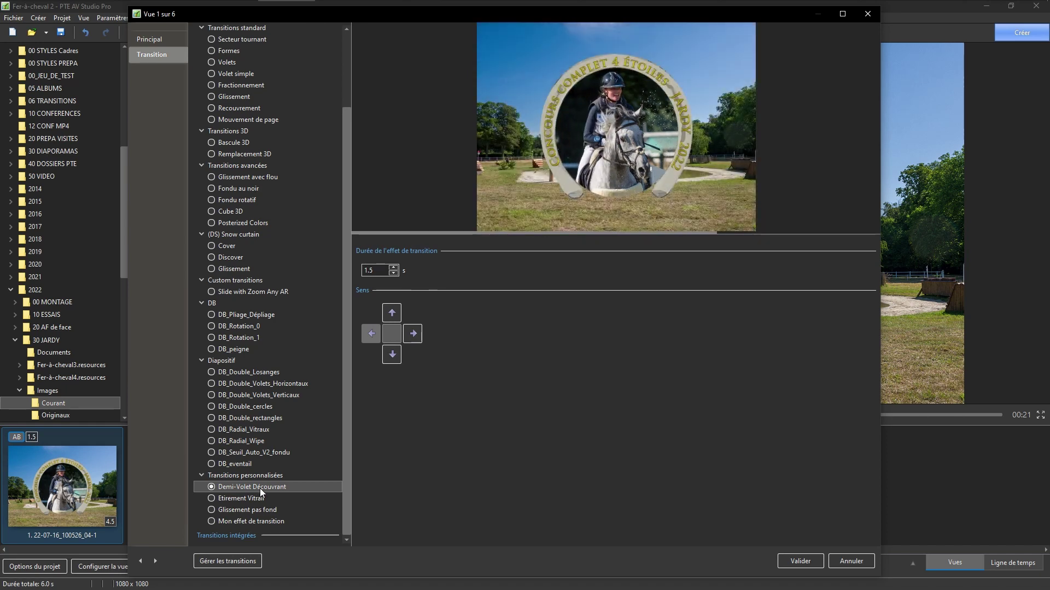
pyautogui.click(851, 563)
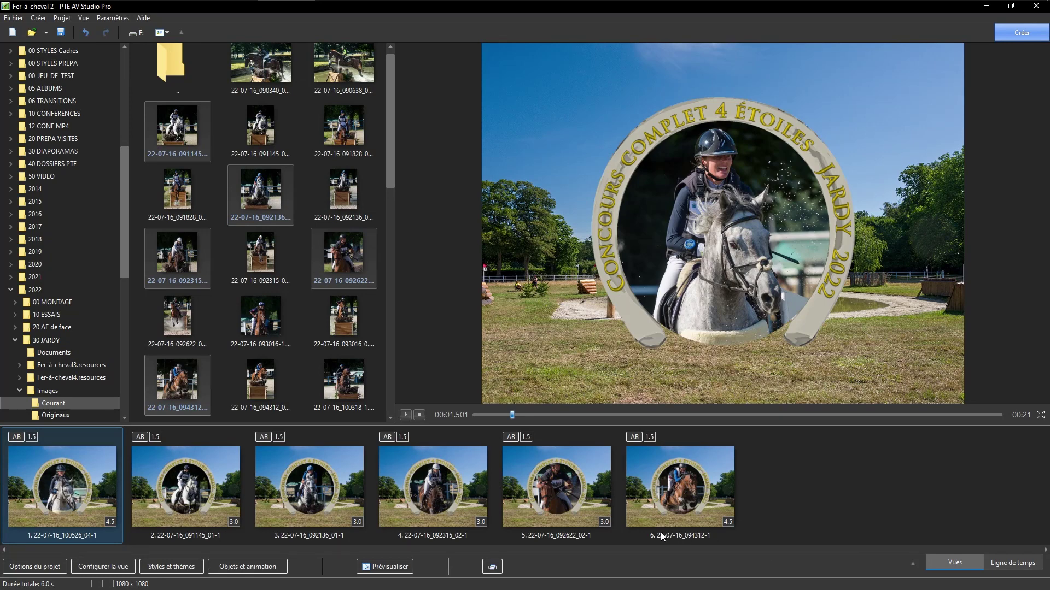